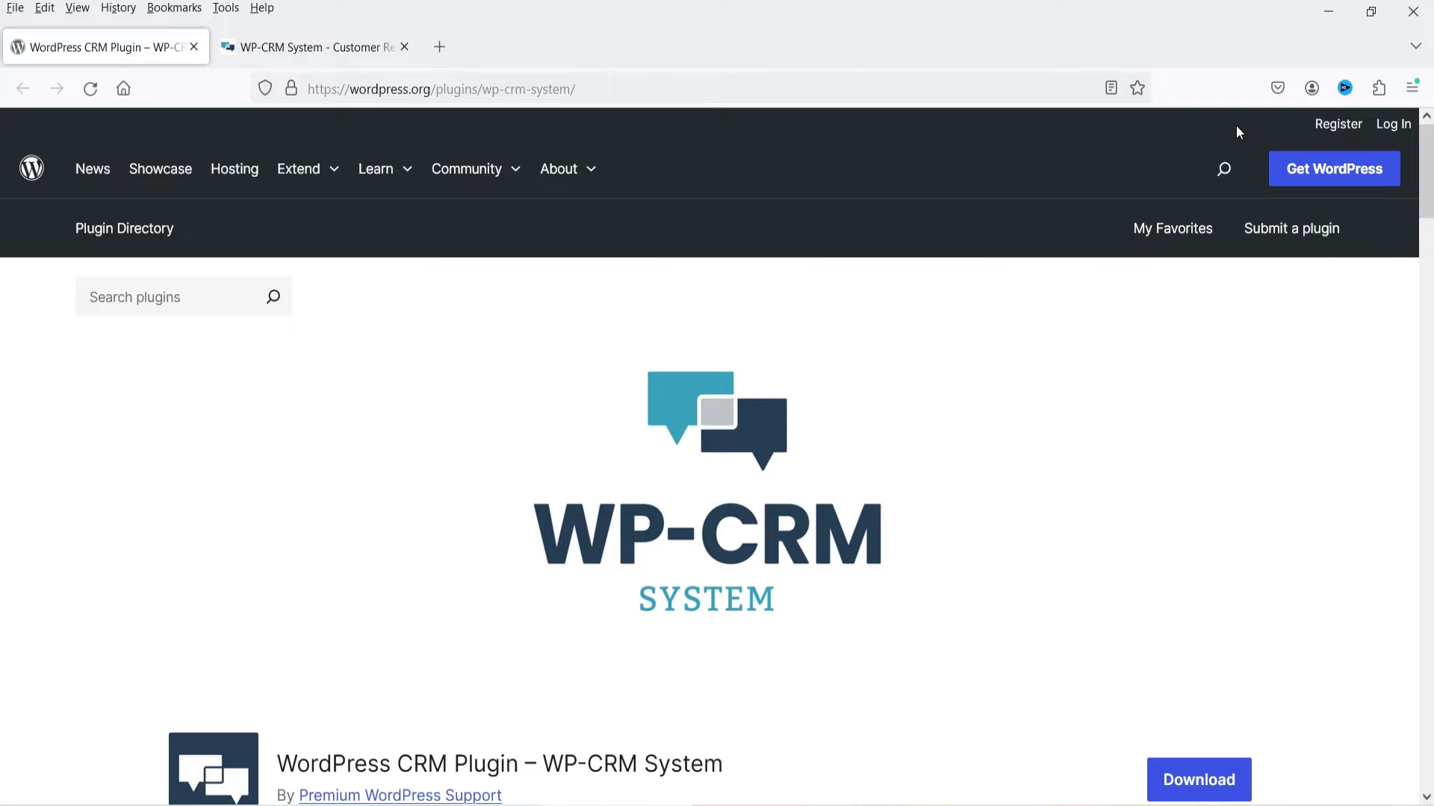
Step: Review the WP-CRM System plugin's WordPress.org description and ratings and look at its official website
{"action": "scroll", "coordinate": [1217, 432], "scroll_direction": "down", "scroll_amount": 5}
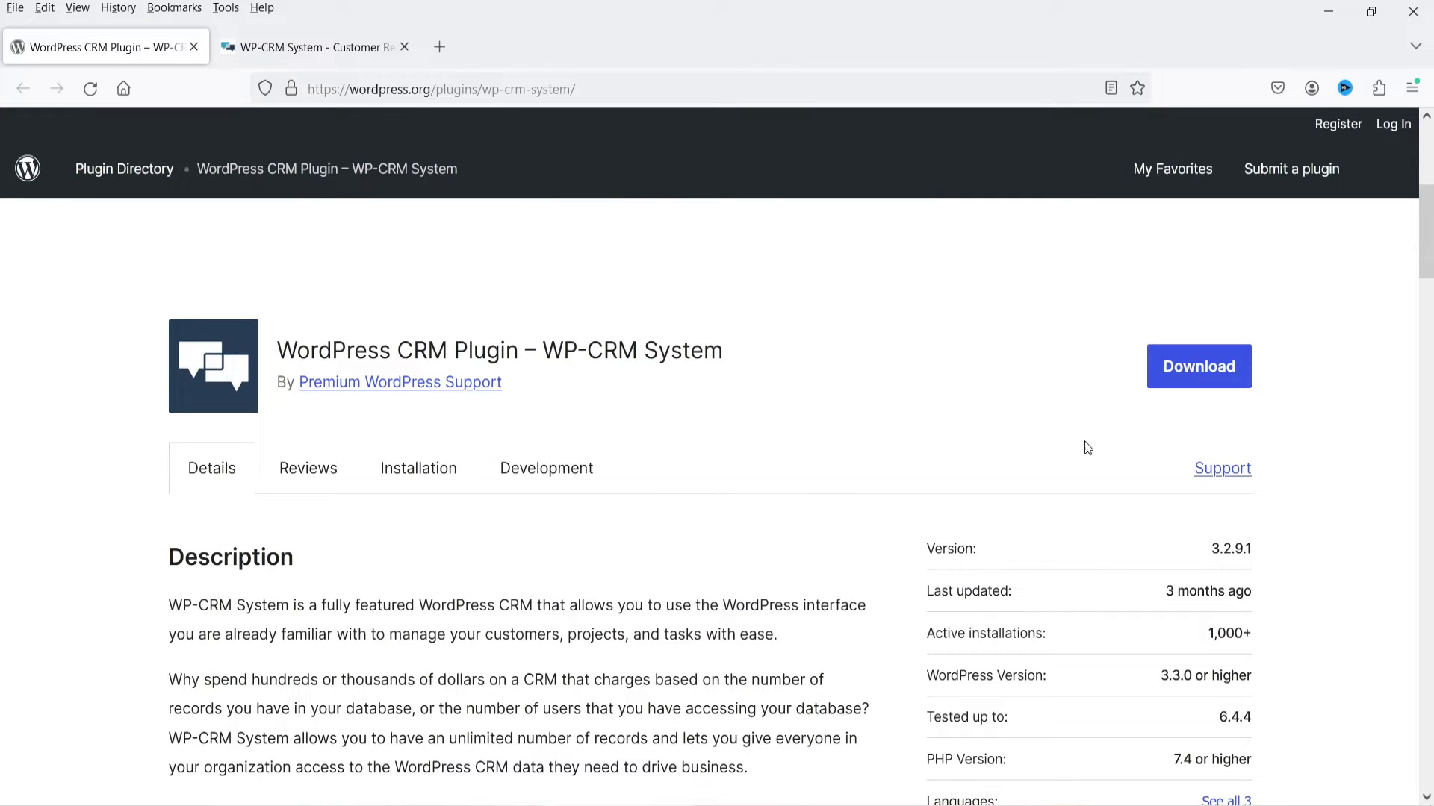
{"action": "key", "text": "ctrl+a"}
{"action": "left_click", "coordinate": [1291, 644]}
{"action": "left_click", "coordinate": [336, 45]}
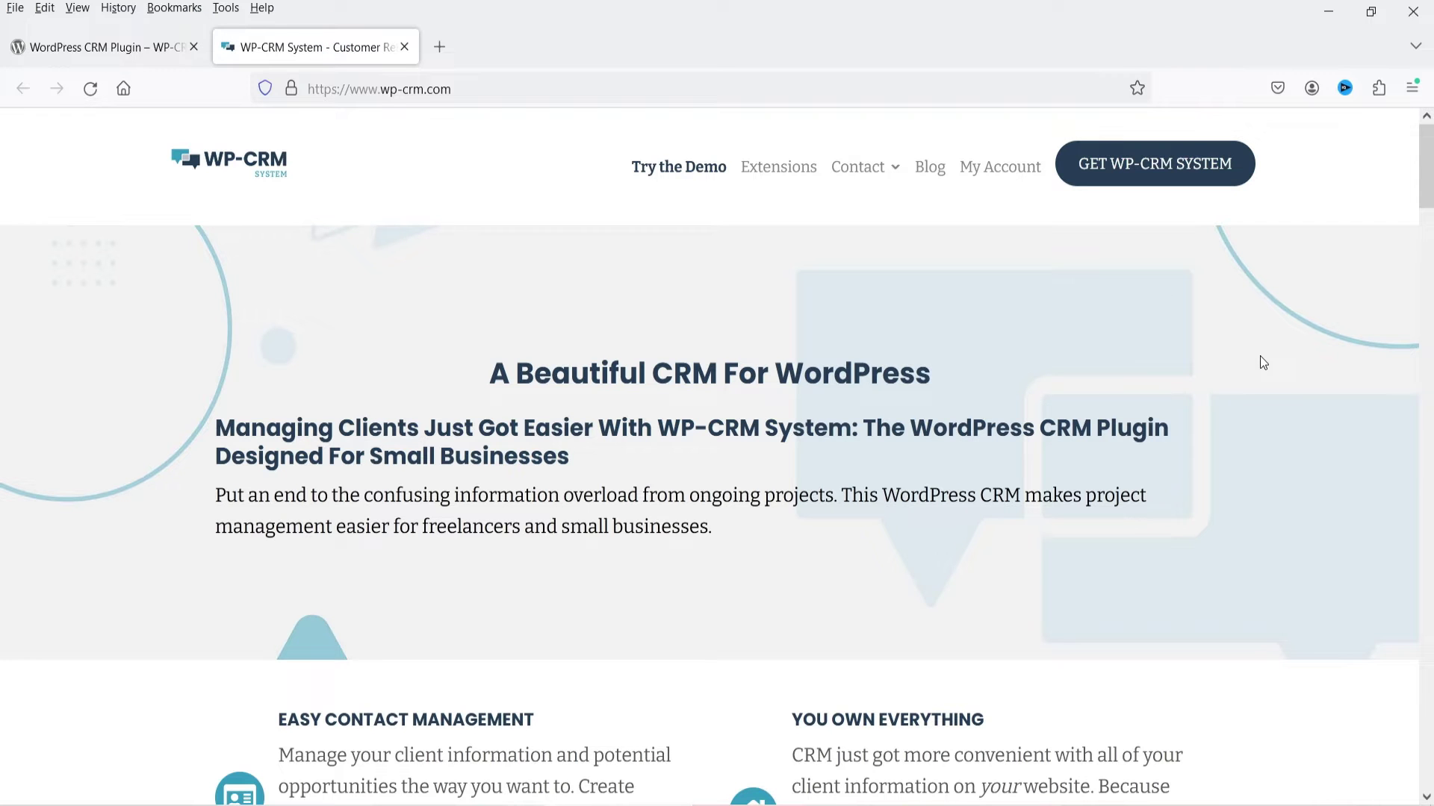
{"action": "left_click", "coordinate": [45, 47]}
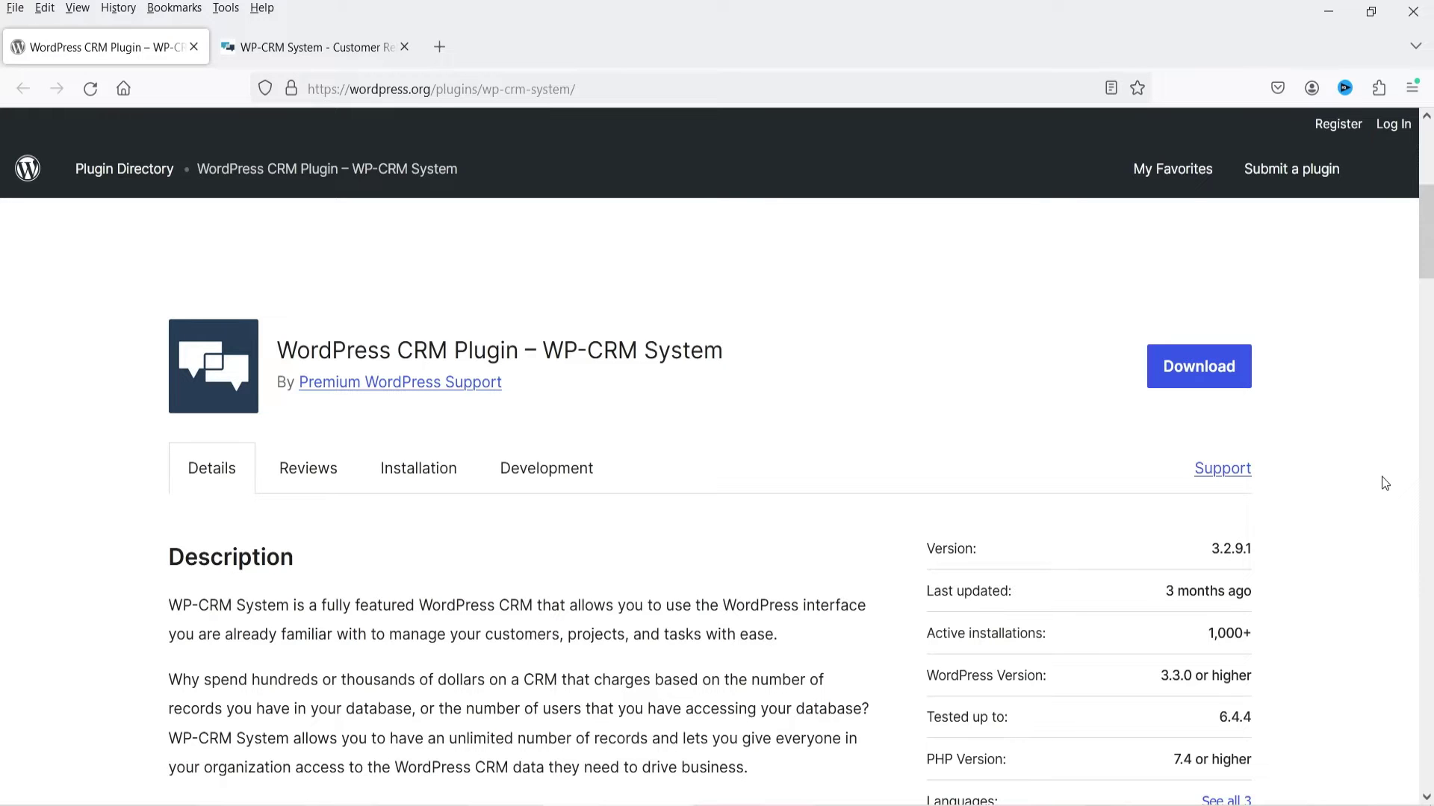
{"action": "scroll", "coordinate": [1383, 475], "scroll_direction": "down", "scroll_amount": 5}
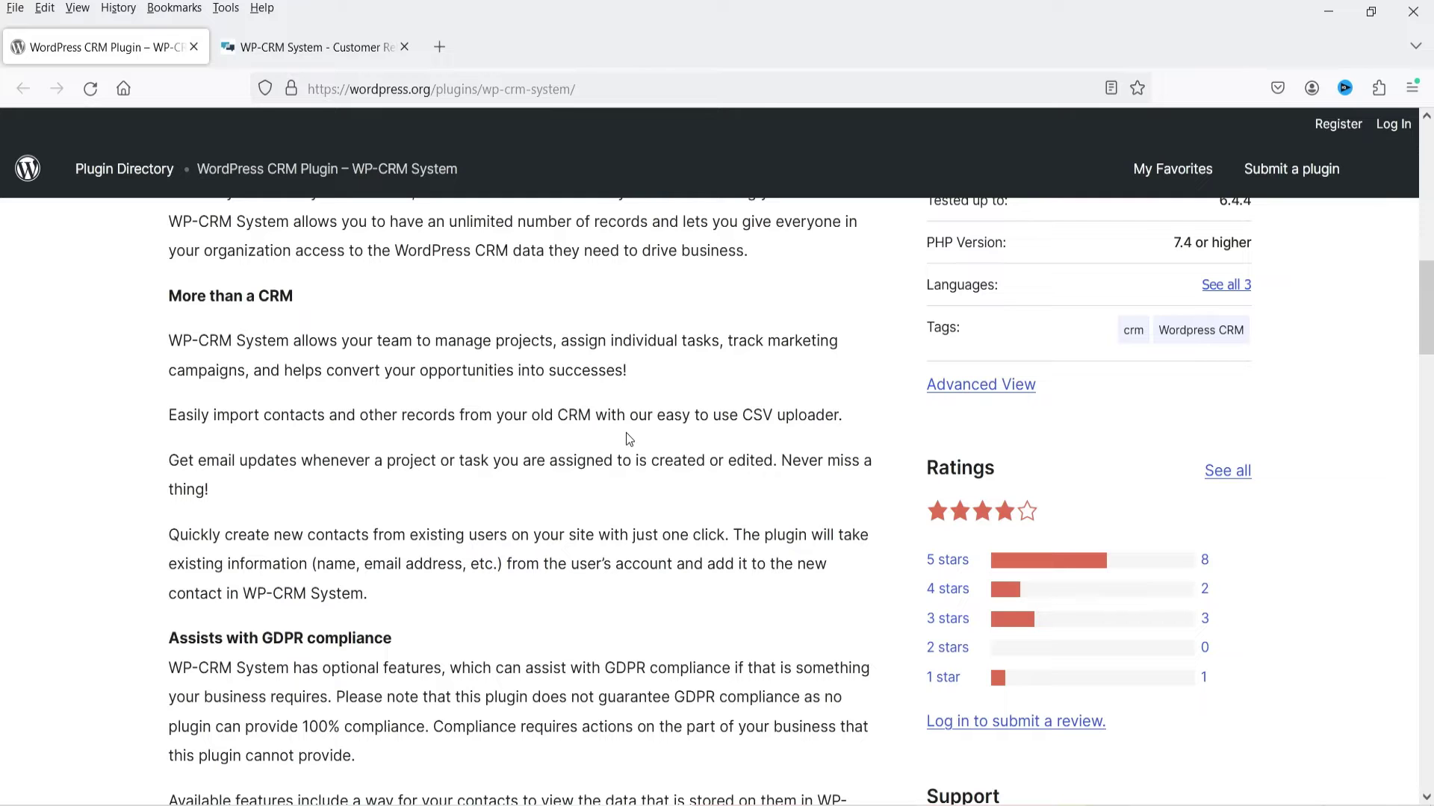
{"action": "scroll", "coordinate": [626, 432], "scroll_direction": "up", "scroll_amount": 10}
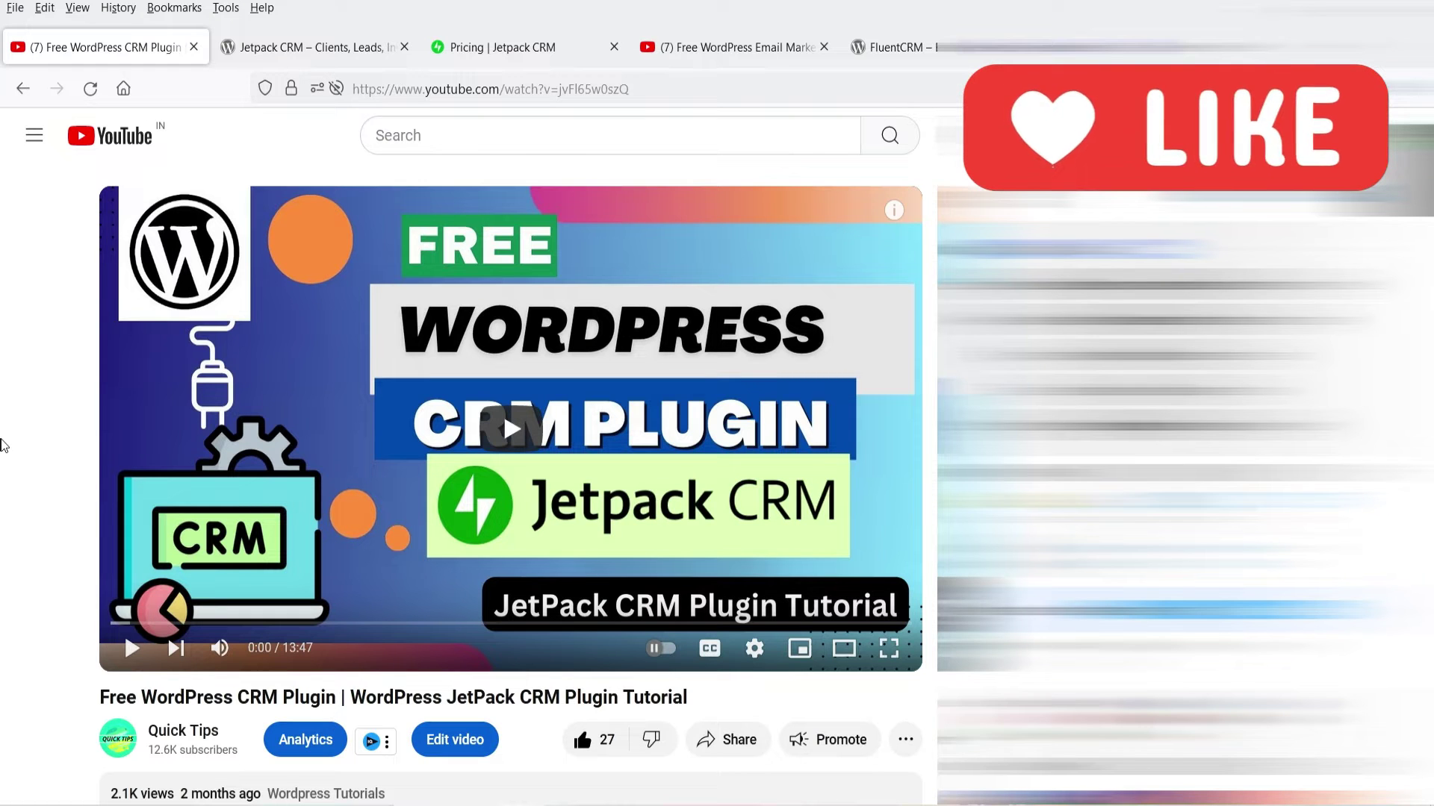
Step: Examine the Jetpack CRM plugin's WordPress.org page and pricing plans, and return to its tutorial video page
{"action": "left_click", "coordinate": [314, 47]}
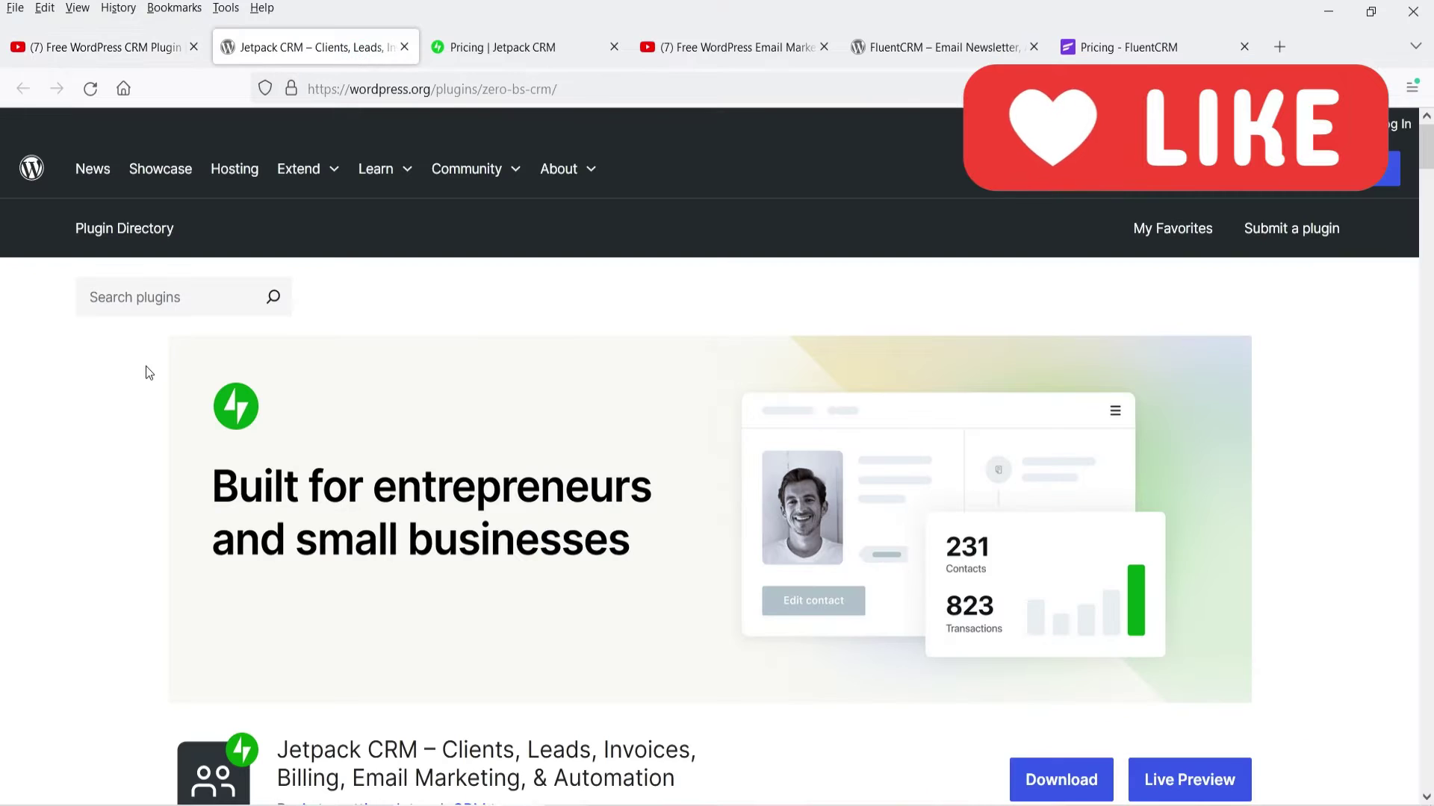
{"action": "key", "text": "ctrl+Tab"}
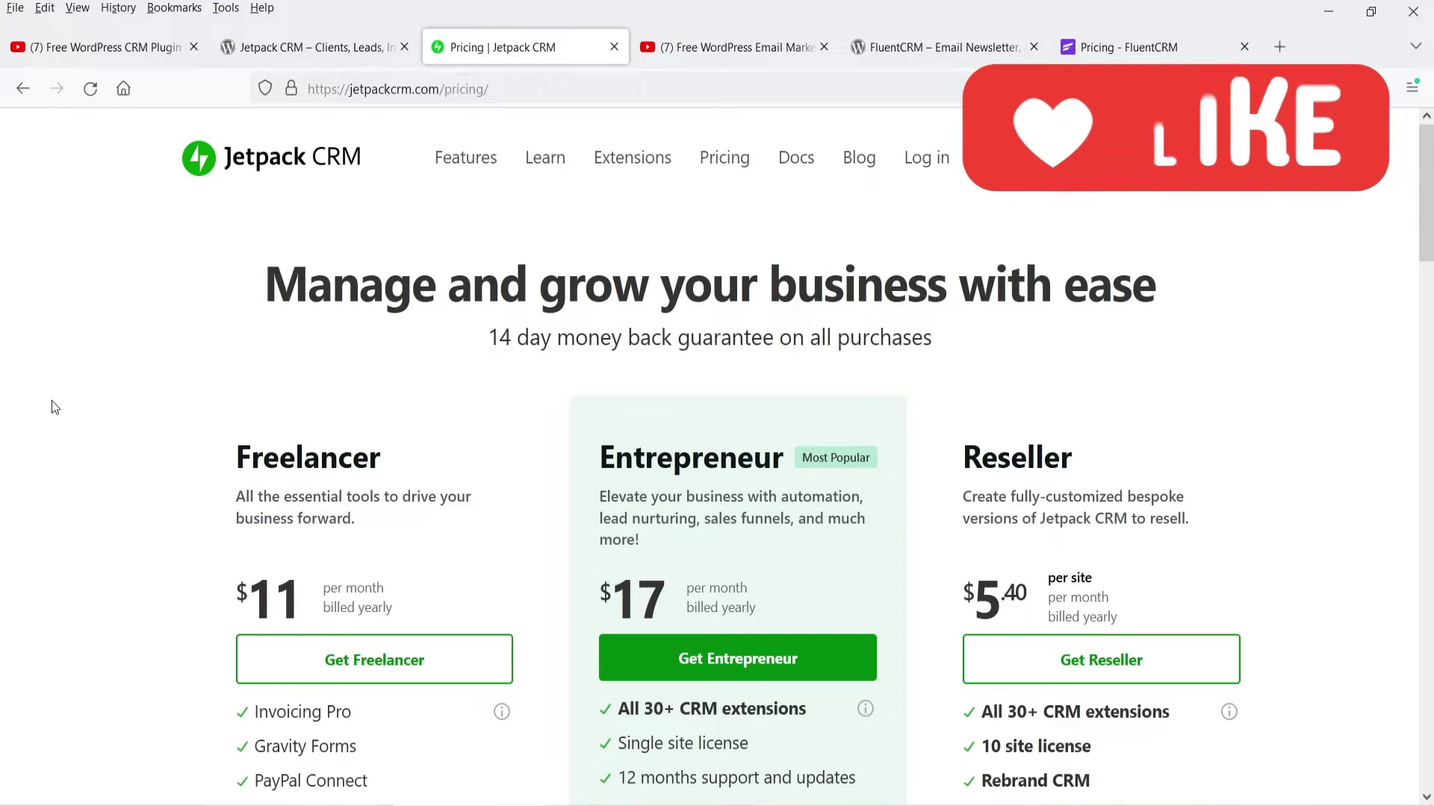
{"action": "scroll", "coordinate": [56, 399], "scroll_direction": "down", "scroll_amount": 3}
{"action": "scroll", "coordinate": [60, 397], "scroll_direction": "up", "scroll_amount": 3}
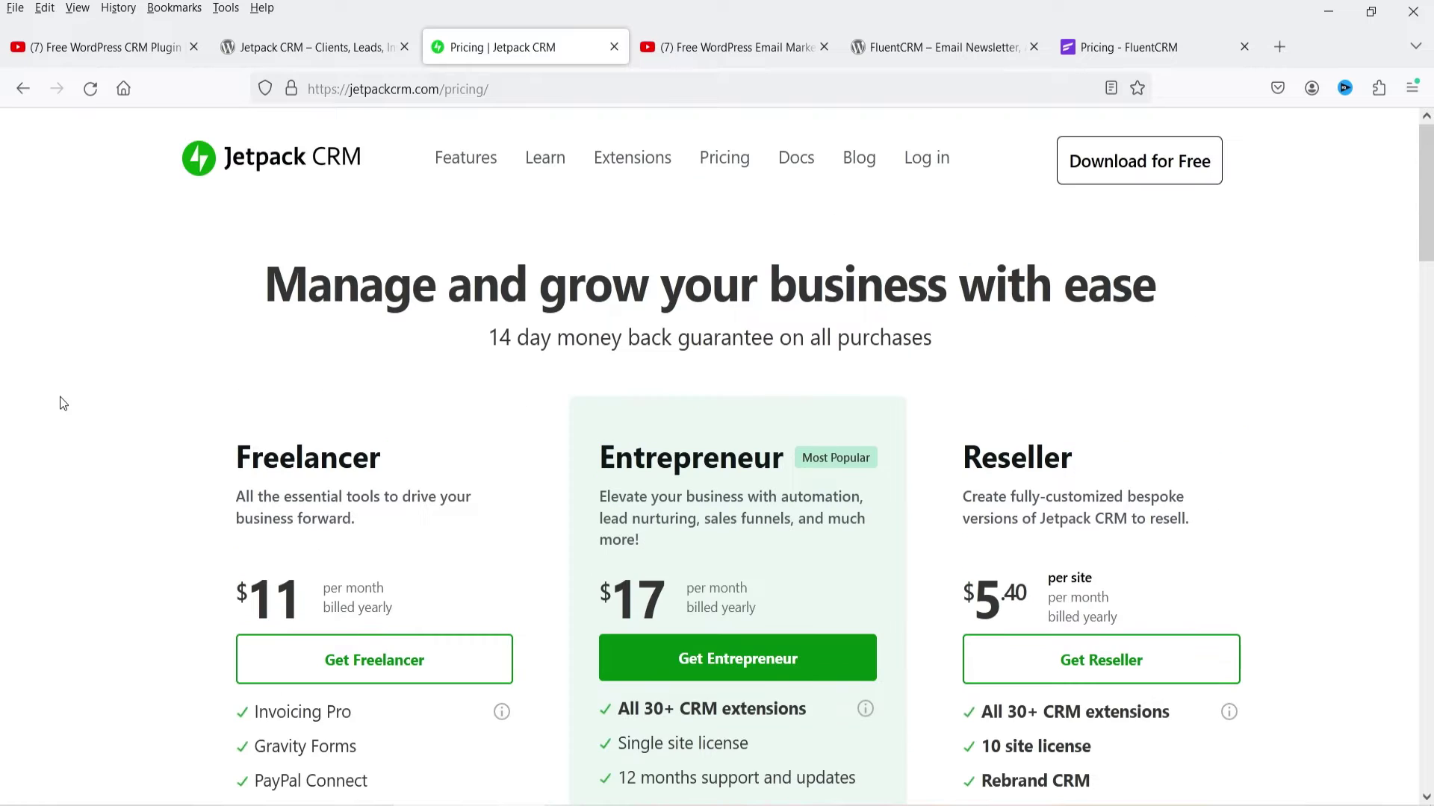
{"action": "left_click", "coordinate": [53, 49]}
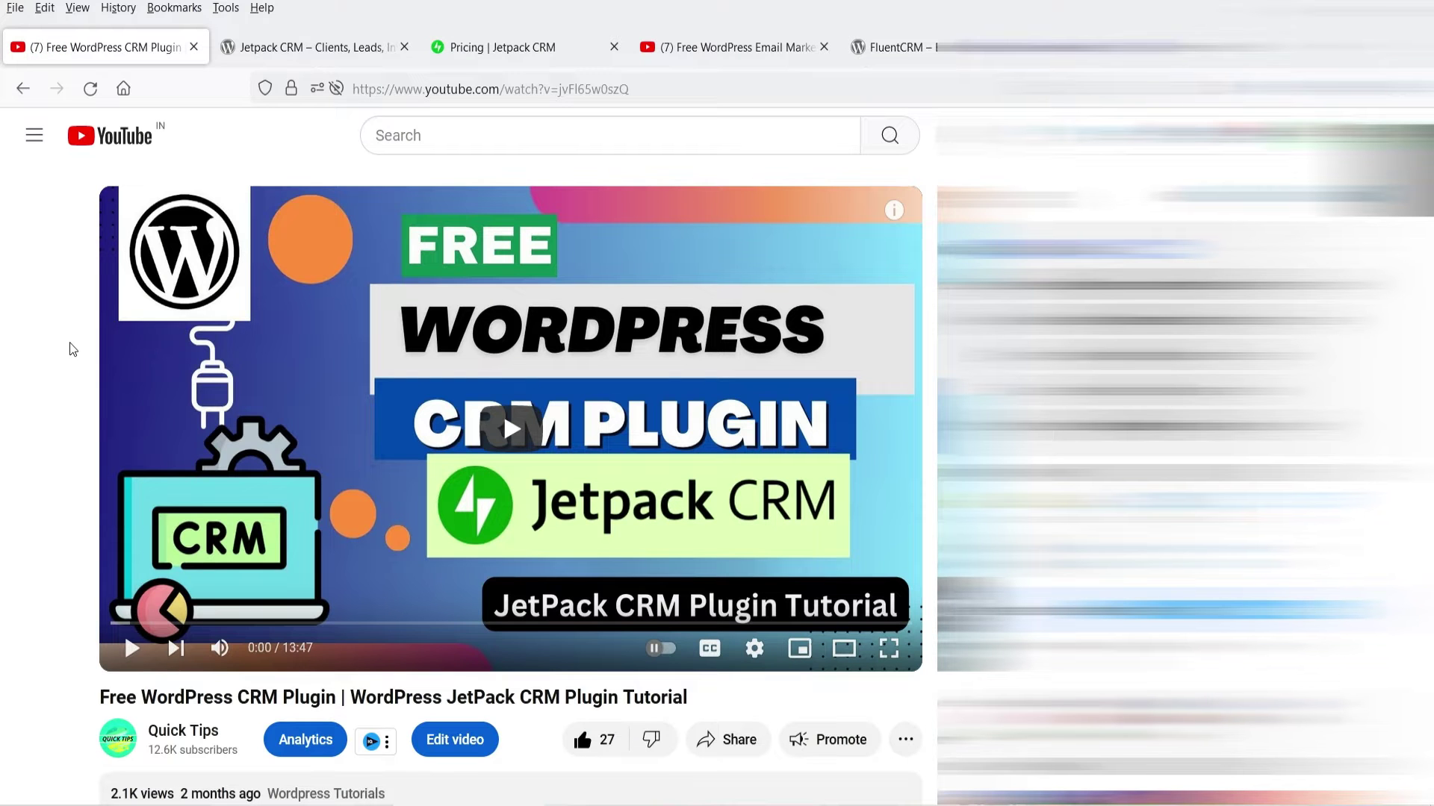
Step: Examine the FluentCRM review video page, its WordPress.org plugin page and its yearly pricing plans
{"action": "key", "text": "ctrl+4"}
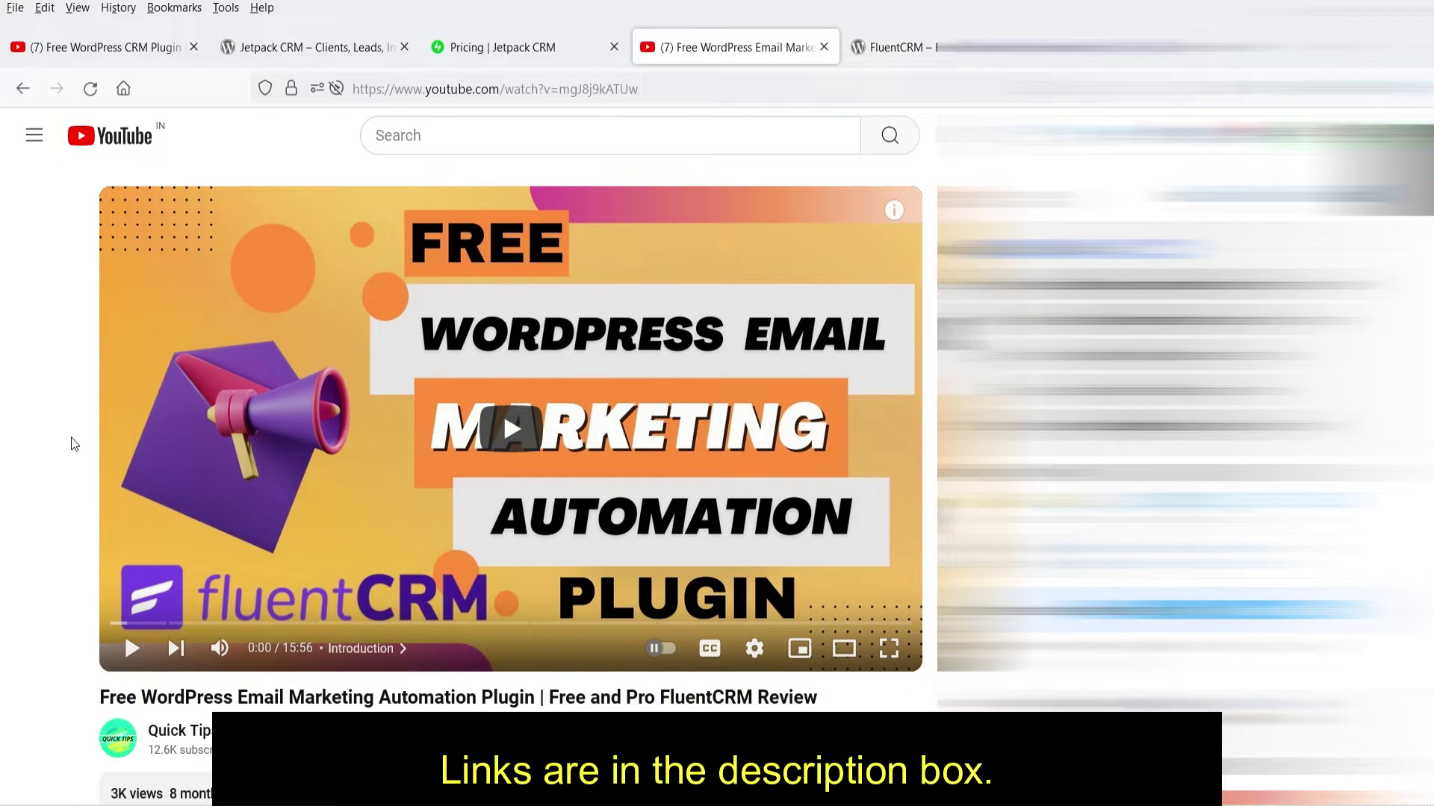
{"action": "left_click", "coordinate": [896, 47]}
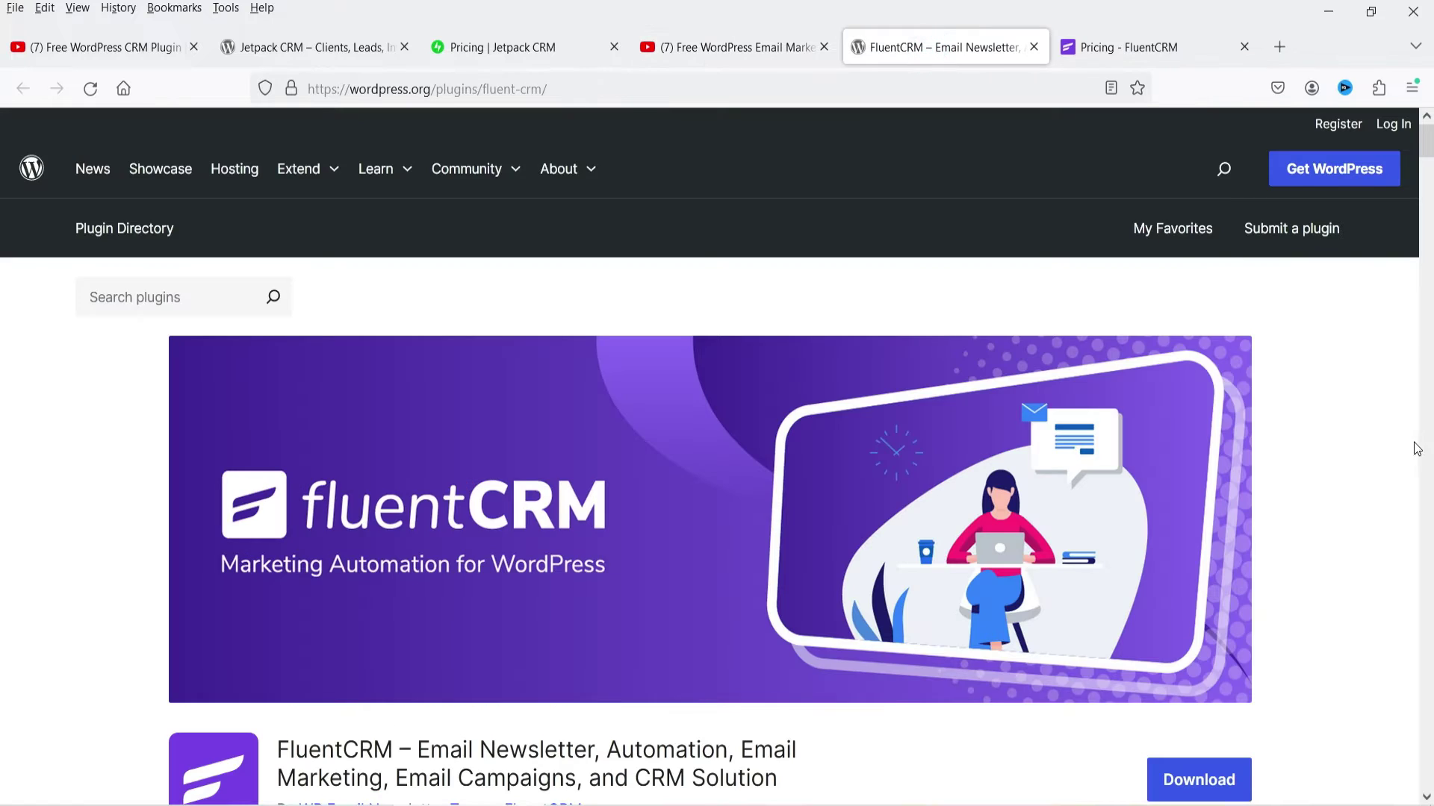
{"action": "scroll", "coordinate": [1412, 448], "scroll_direction": "down", "scroll_amount": 3}
{"action": "left_click", "coordinate": [1128, 47]}
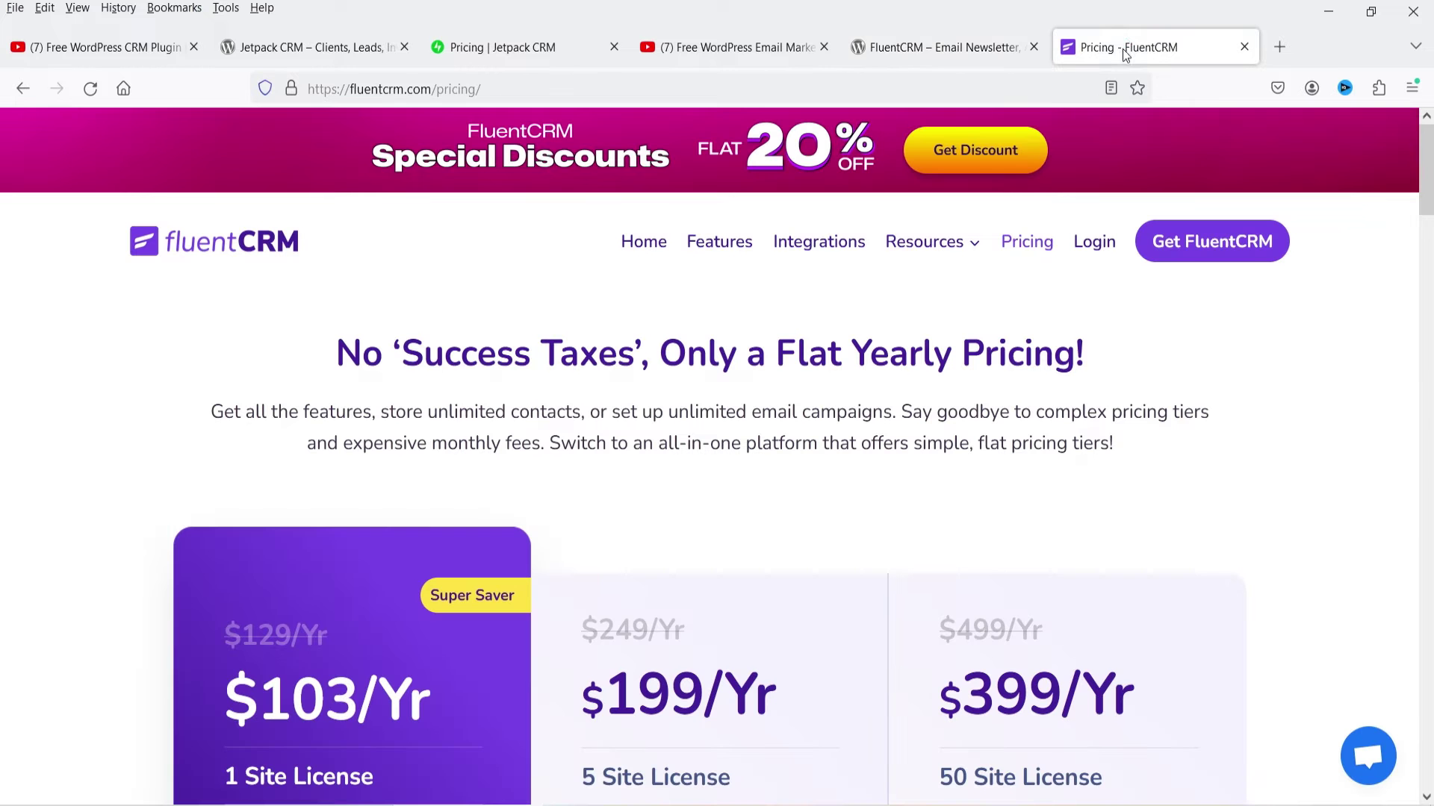
{"action": "scroll", "coordinate": [195, 427], "scroll_direction": "down", "scroll_amount": 3}
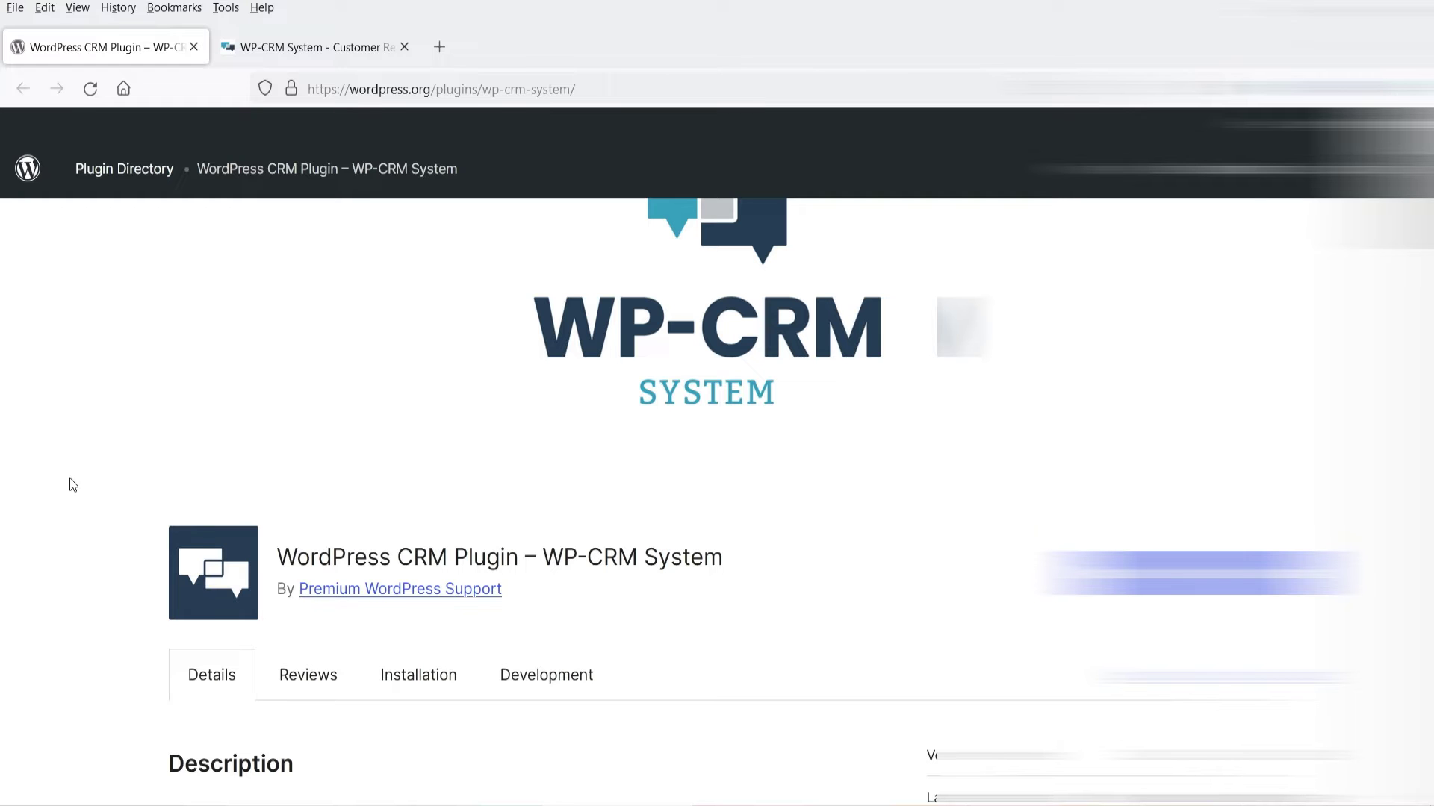
Step: Search for "wp crm system" among the plugins available to add to the WordPress site
{"action": "left_click", "coordinate": [416, 742]}
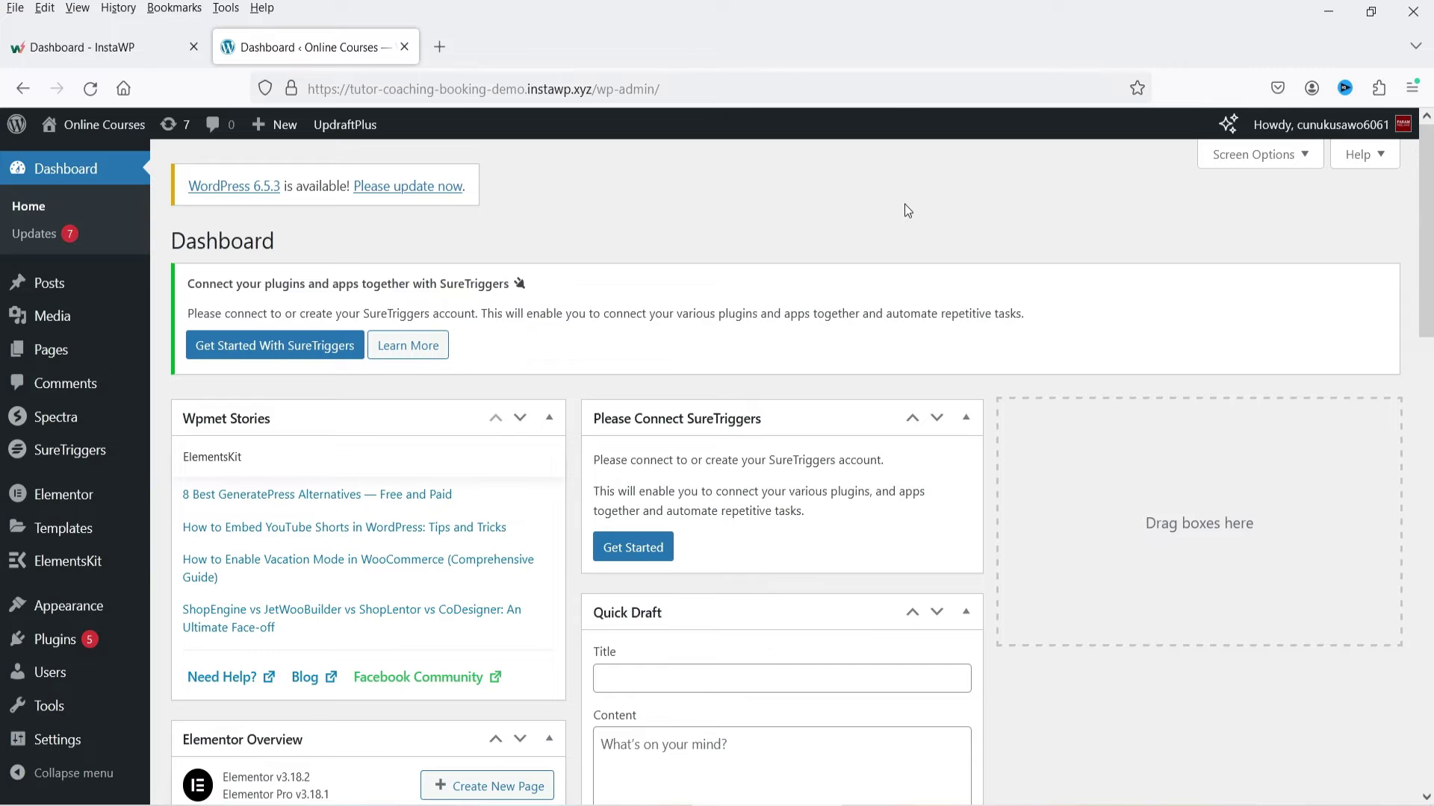
{"action": "mouse_move", "coordinate": [55, 640]}
{"action": "left_click", "coordinate": [177, 670]}
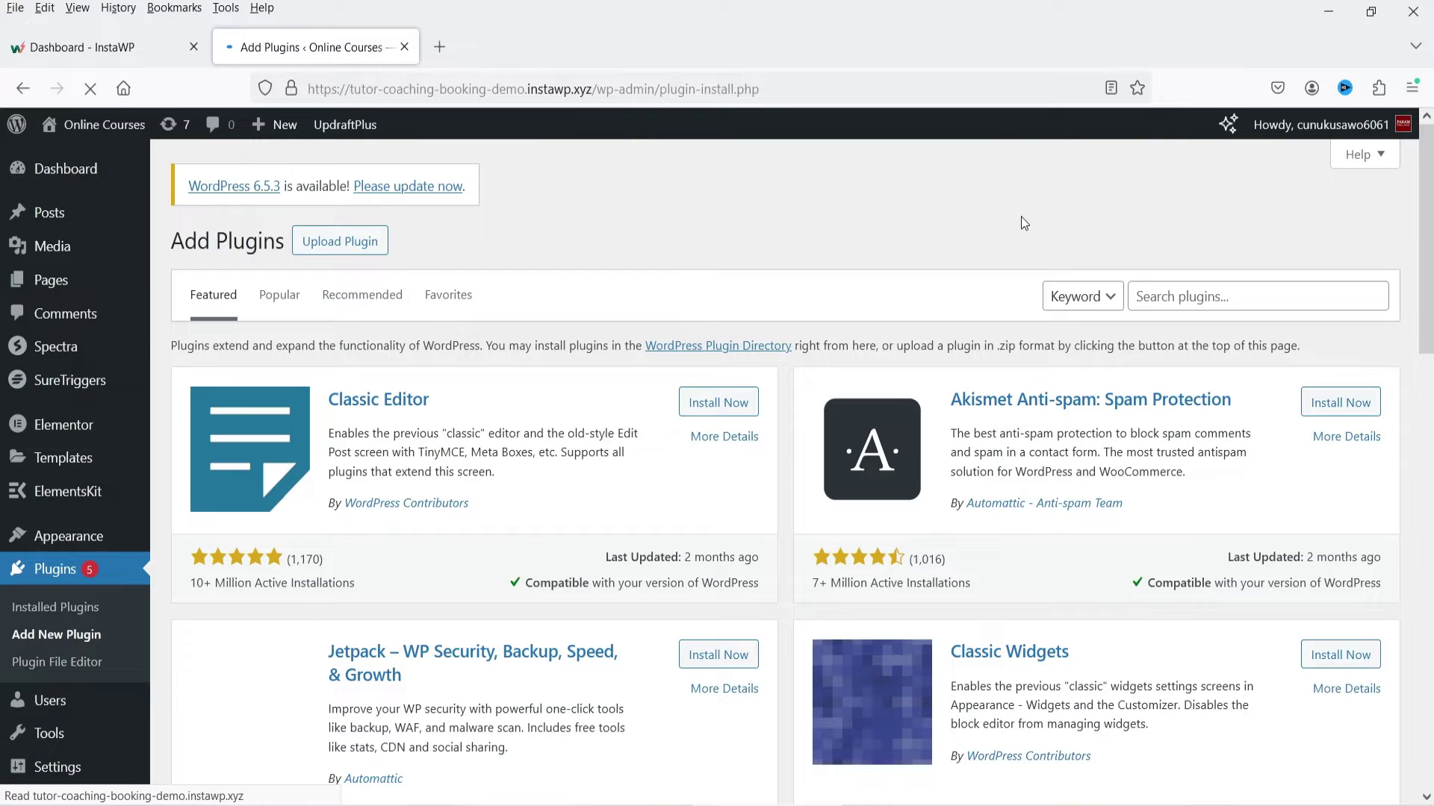
{"action": "left_click", "coordinate": [1195, 296]}
{"action": "type", "text": "wp c"}
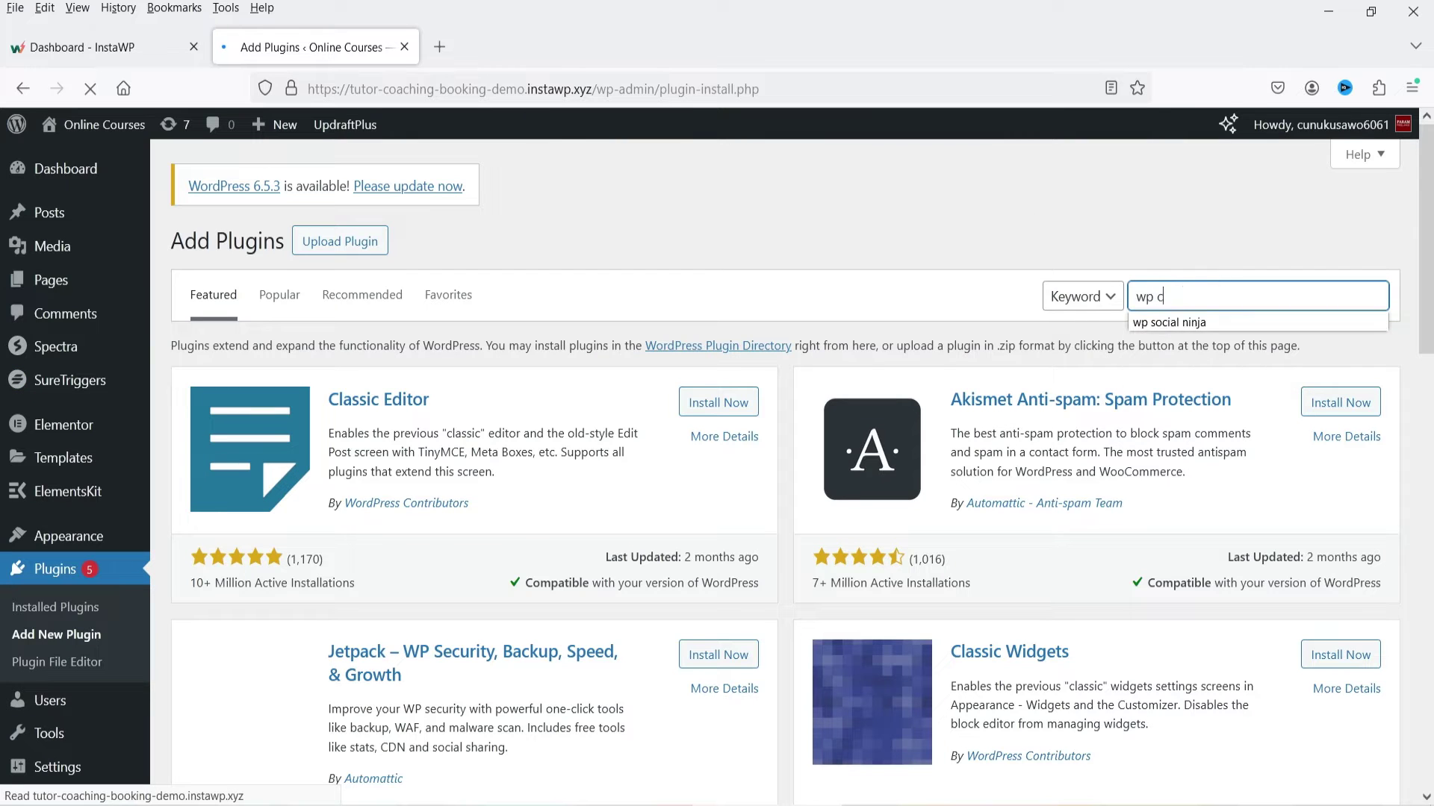
{"action": "type", "text": "rm system"}
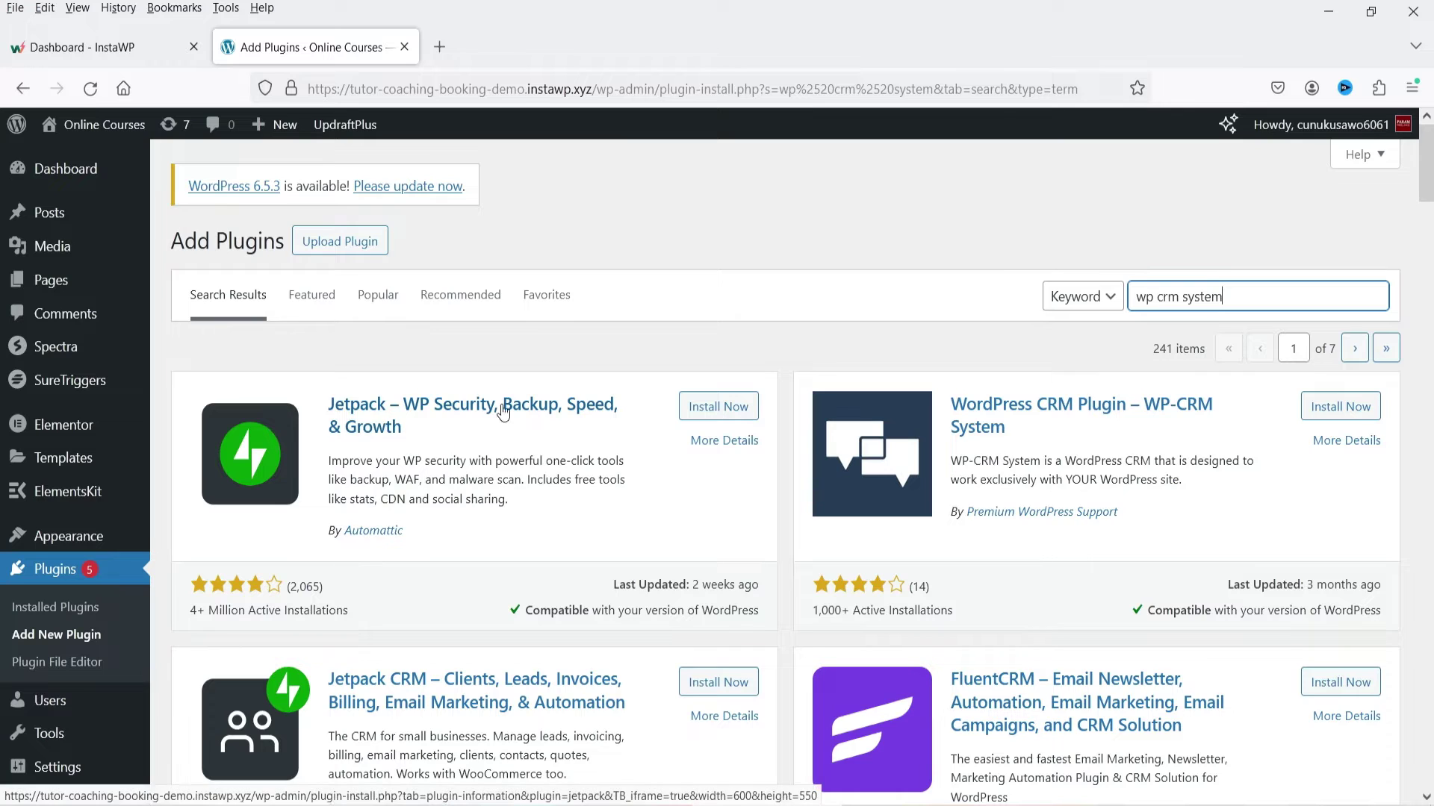
Step: Compare the plugin search results, and install and activate WordPress CRM Plugin – WP-CRM System
{"action": "scroll", "coordinate": [771, 384], "scroll_direction": "down", "scroll_amount": 2}
{"action": "scroll", "coordinate": [770, 385], "scroll_direction": "down", "scroll_amount": 1}
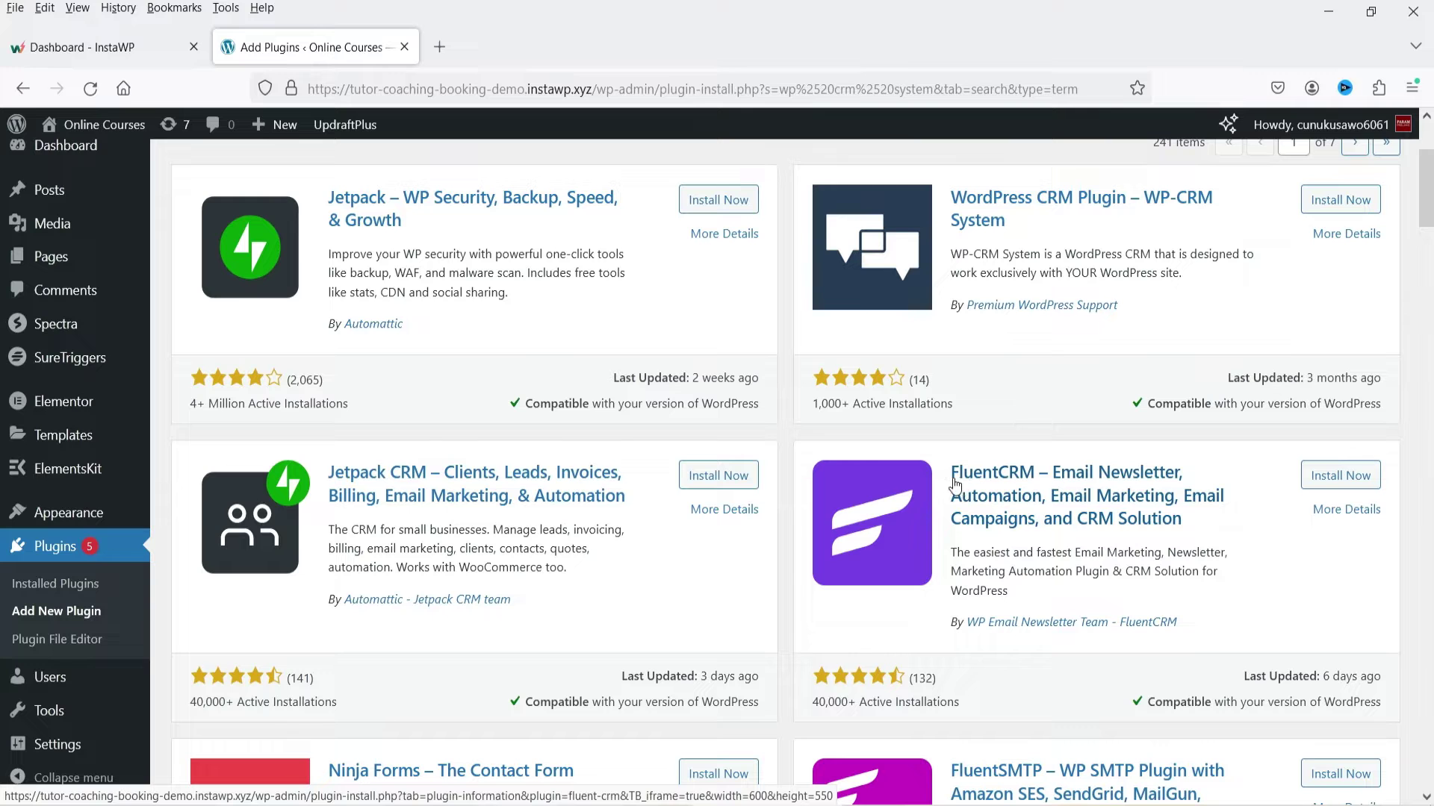
{"action": "scroll", "coordinate": [1076, 616], "scroll_direction": "down", "scroll_amount": 4}
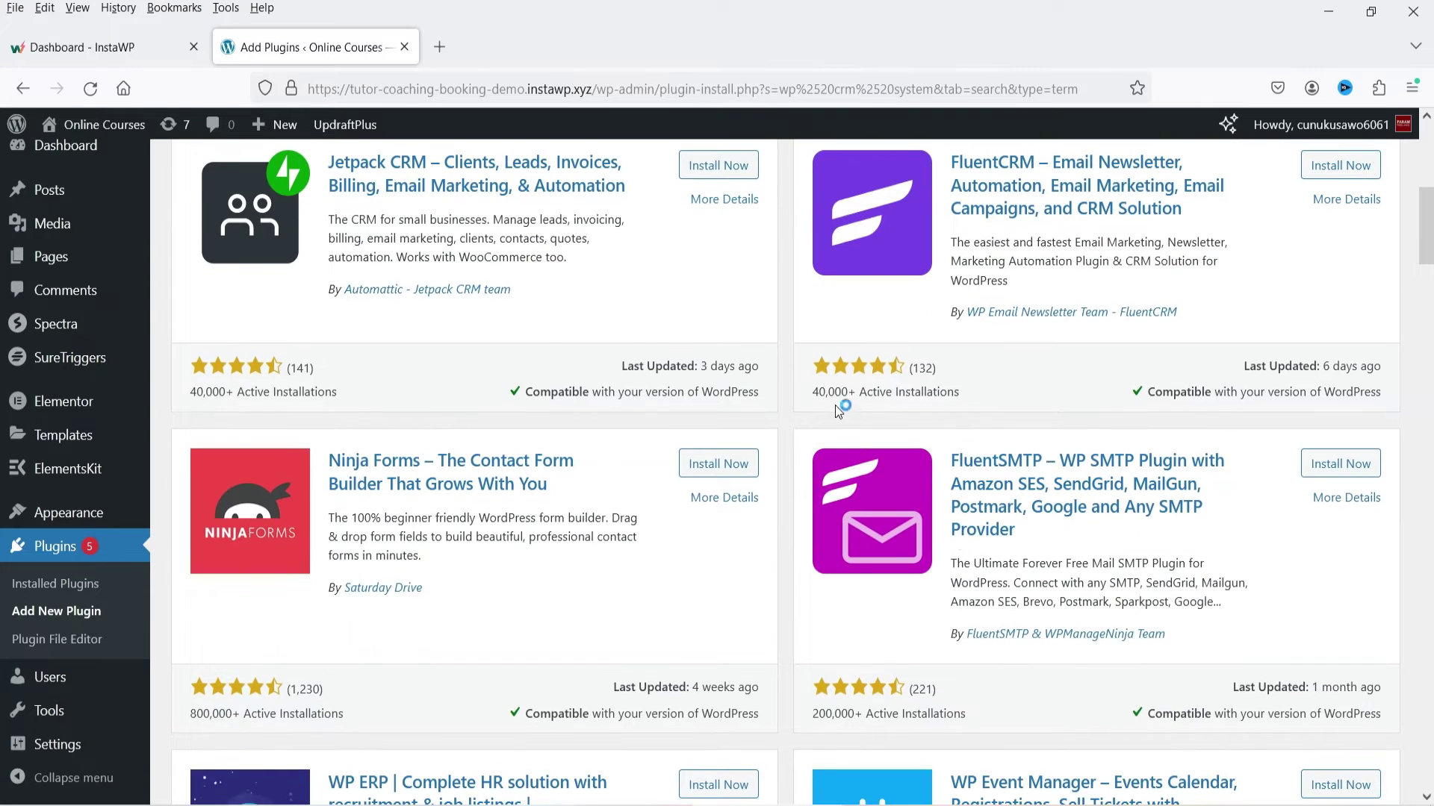
{"action": "scroll", "coordinate": [958, 423], "scroll_direction": "down", "scroll_amount": 4}
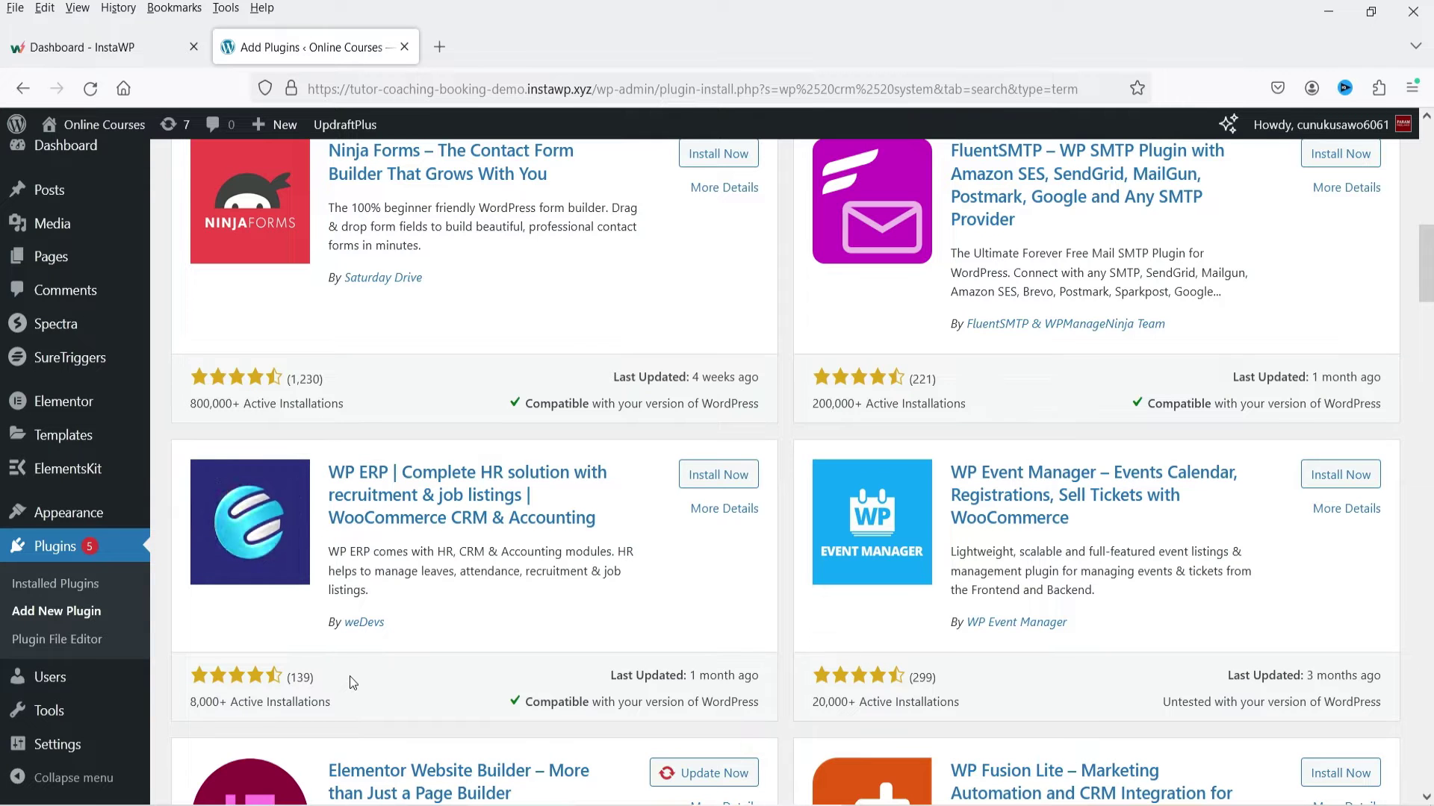
{"action": "scroll", "coordinate": [2, 517], "scroll_direction": "up", "scroll_amount": 5}
{"action": "scroll", "coordinate": [2, 516], "scroll_direction": "up", "scroll_amount": 5}
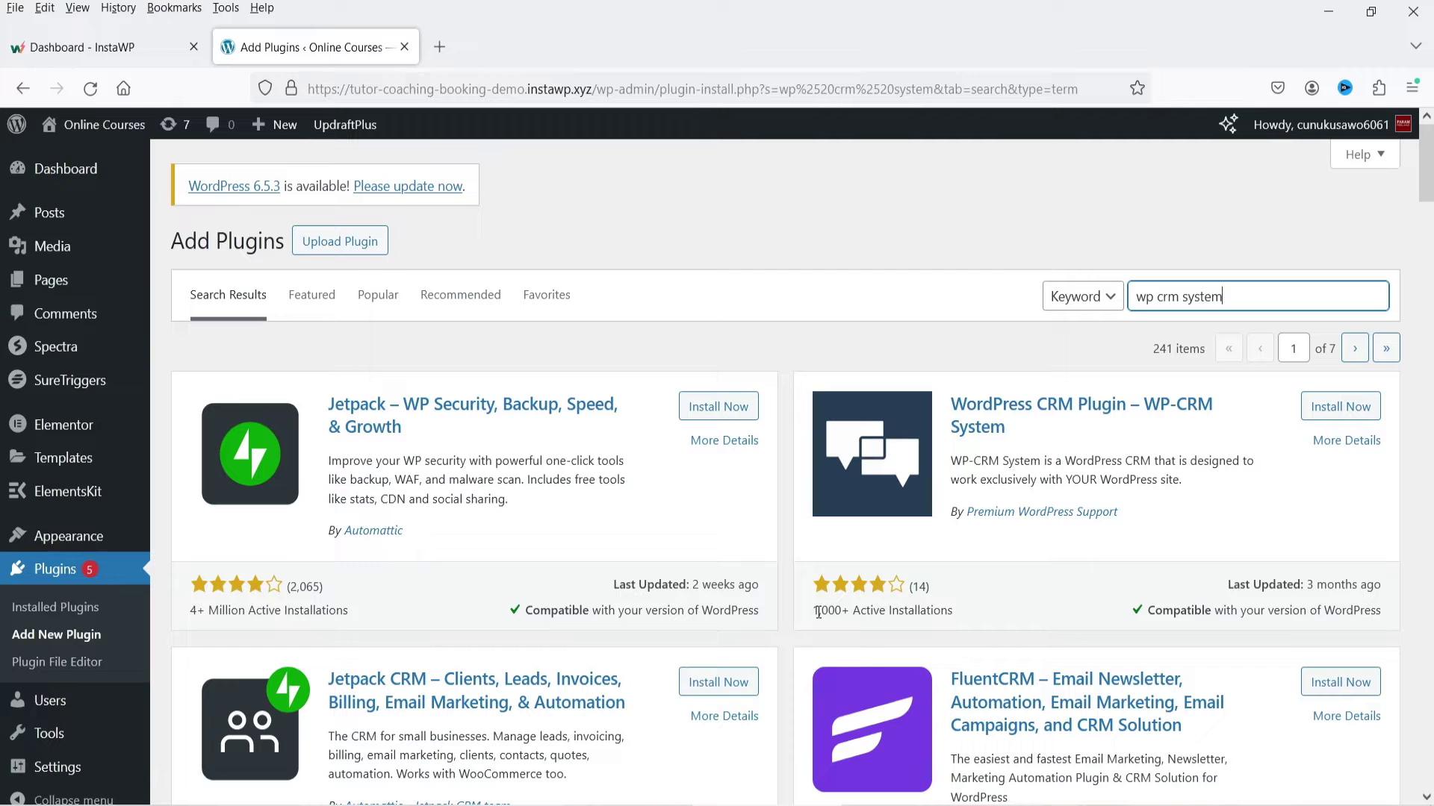
{"action": "left_click", "coordinate": [1333, 406]}
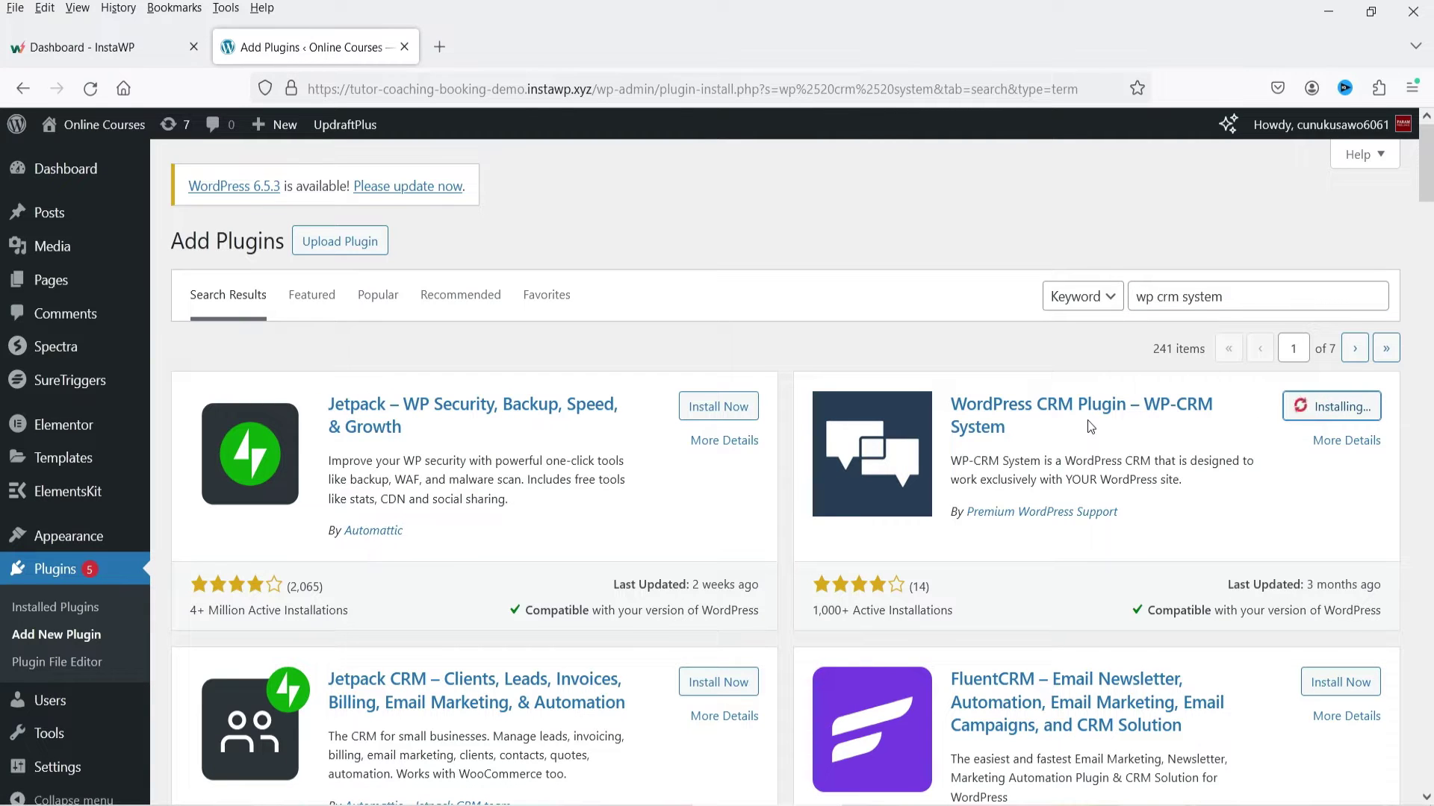
{"action": "left_click", "coordinate": [1363, 409]}
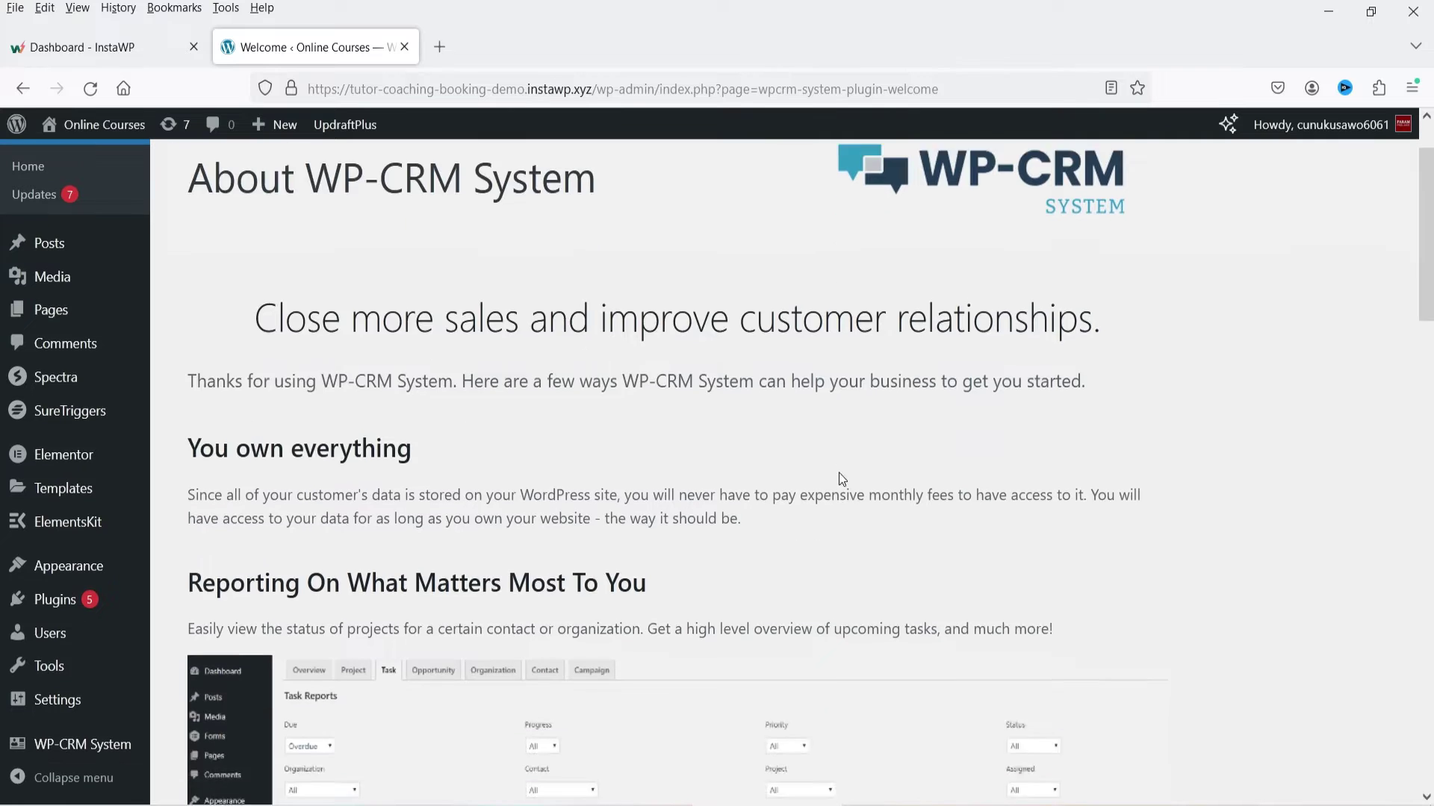
Step: Look through the plugin's welcome page, and start a new contact from the WP-CRM System contacts list
{"action": "scroll", "coordinate": [842, 477], "scroll_direction": "down", "scroll_amount": 4}
{"action": "mouse_move", "coordinate": [82, 752]}
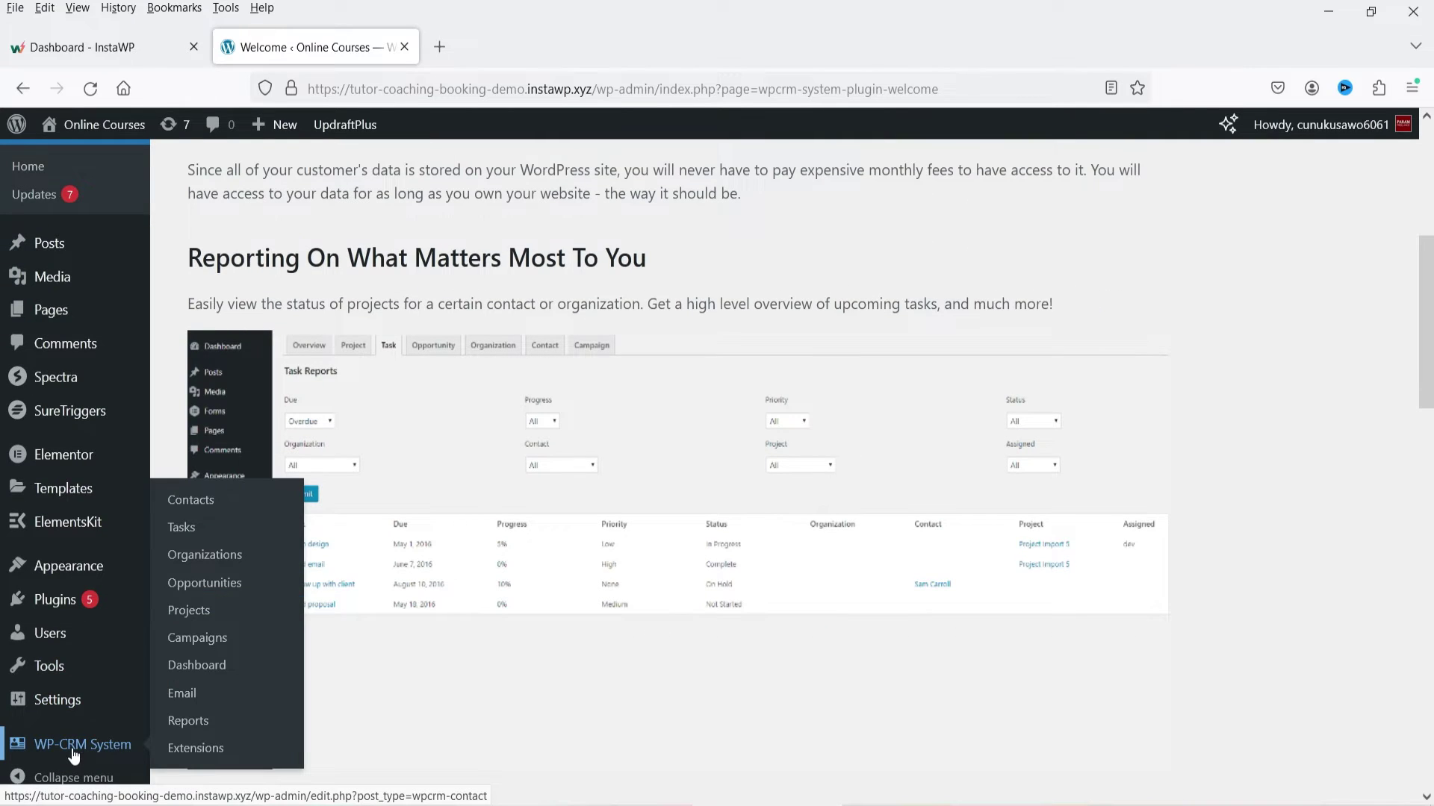
{"action": "left_click", "coordinate": [73, 757]}
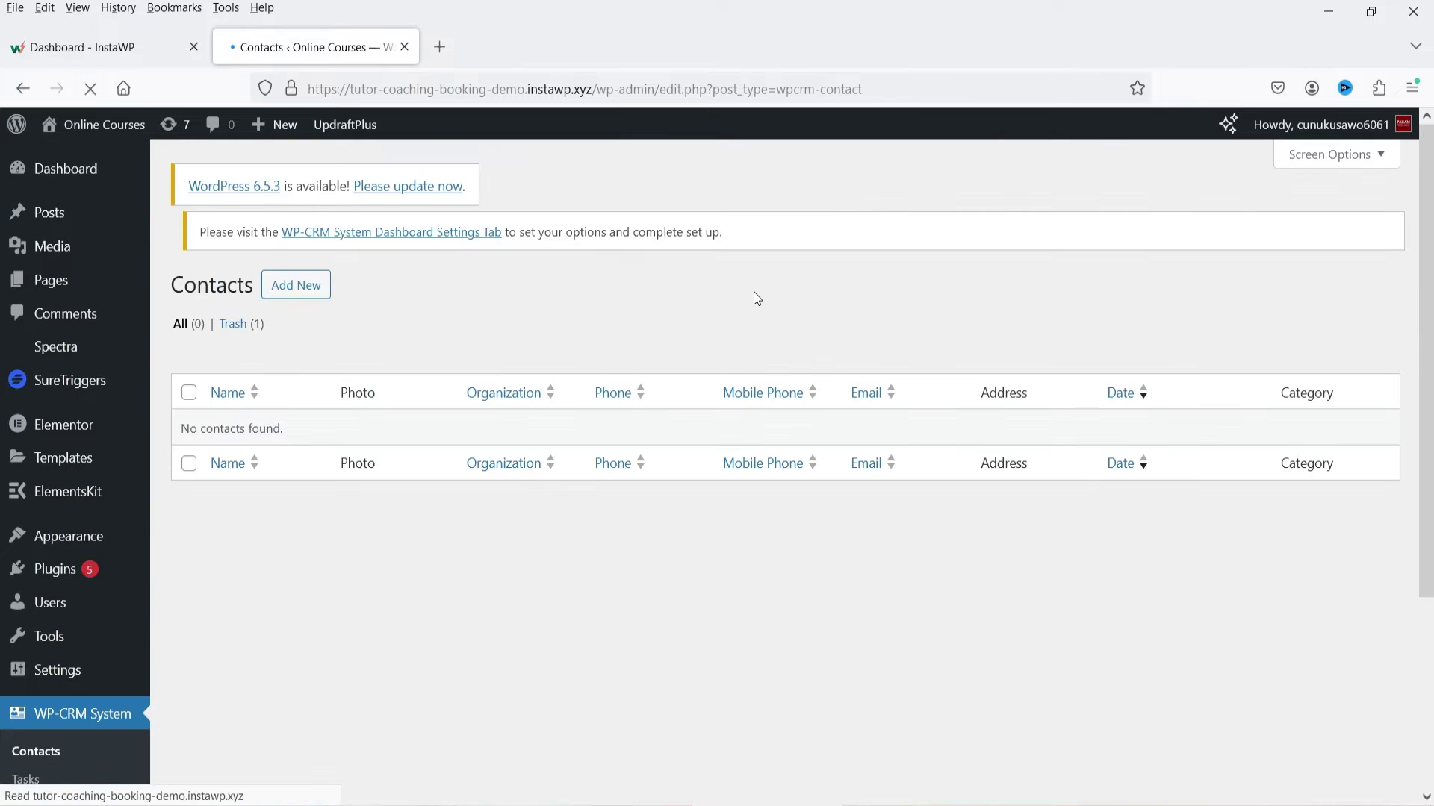
{"action": "scroll", "coordinate": [618, 291], "scroll_direction": "down", "scroll_amount": 3}
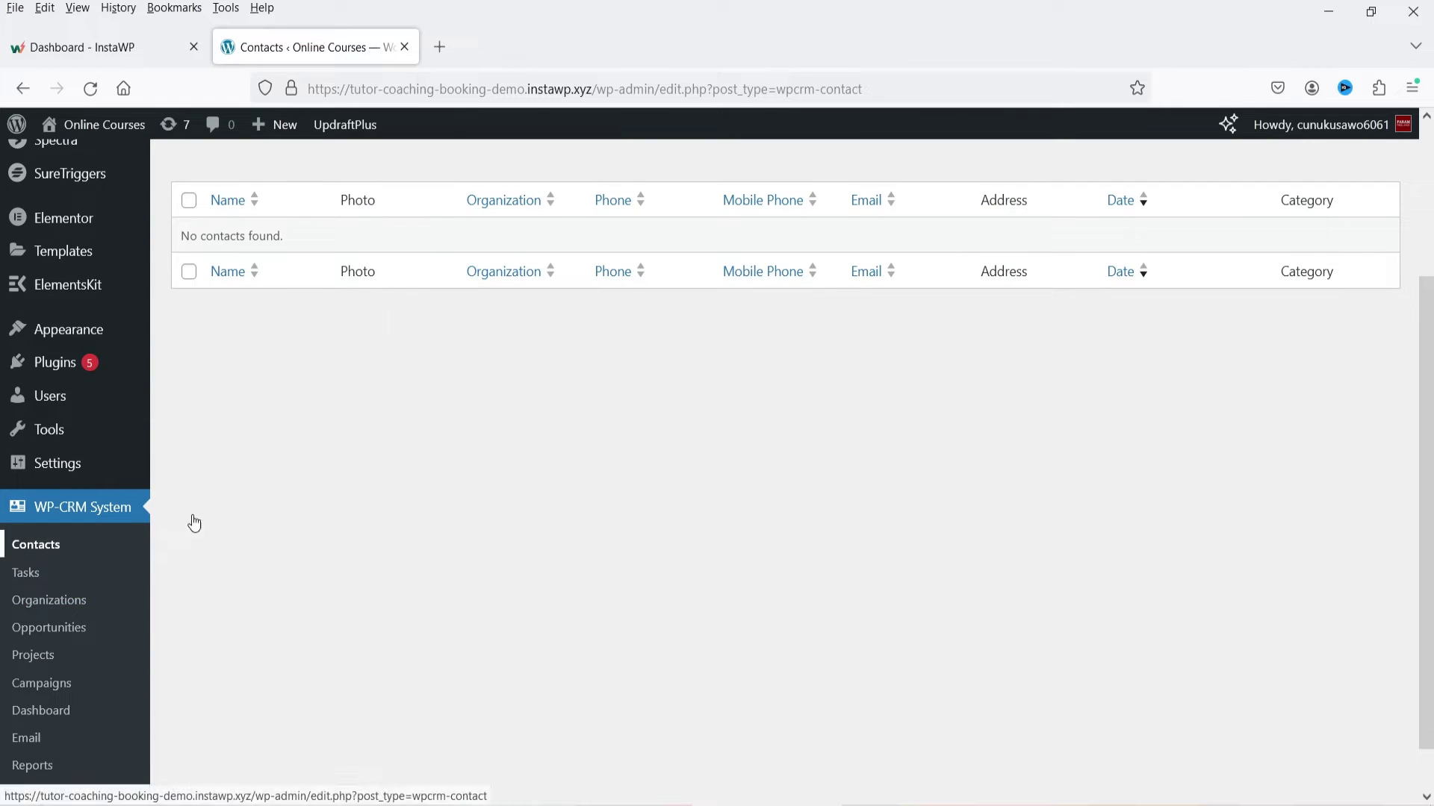
{"action": "scroll", "coordinate": [194, 523], "scroll_direction": "up", "scroll_amount": 3}
{"action": "left_click", "coordinate": [296, 241]}
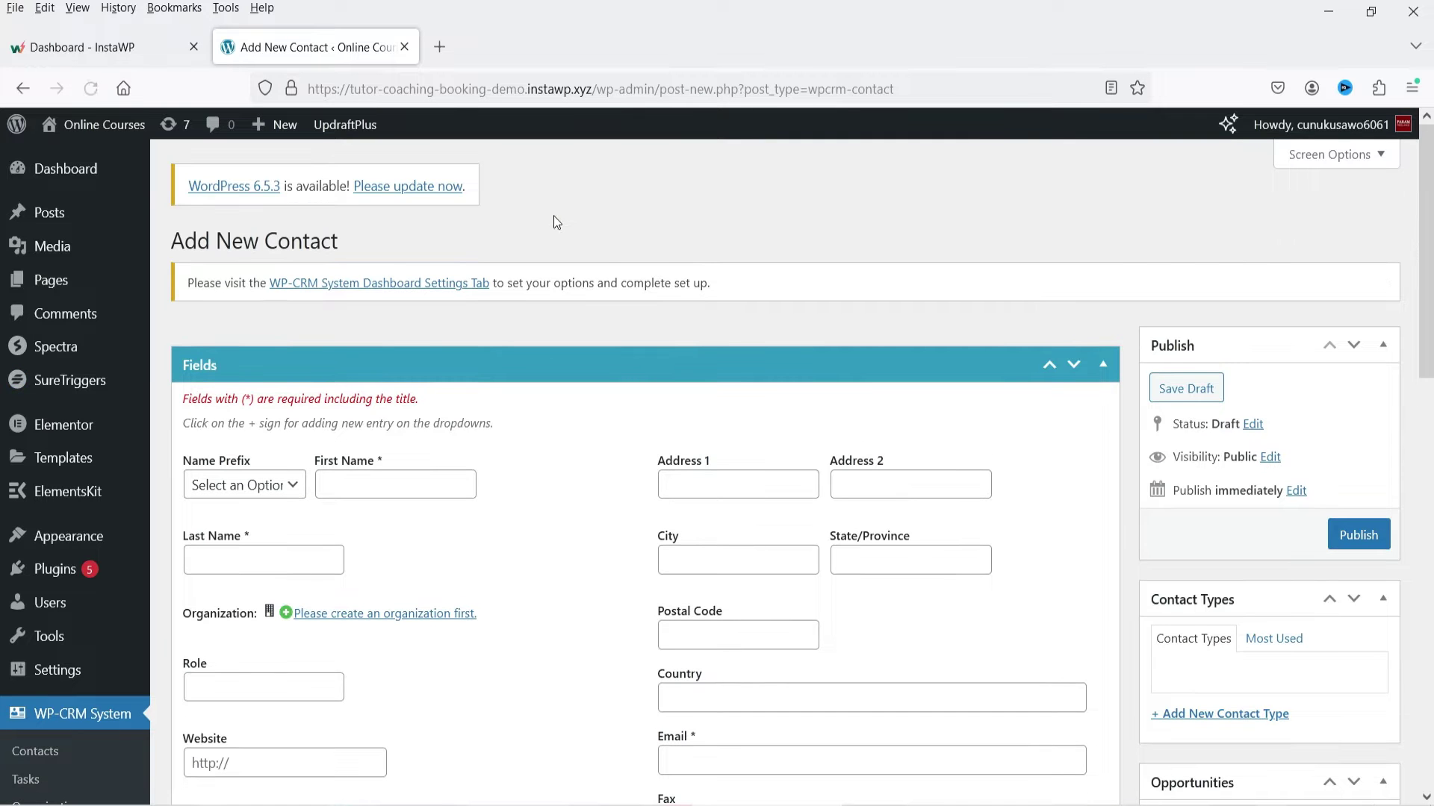
Step: Fill in the new contact's first name and last name
{"action": "left_click", "coordinate": [421, 483]}
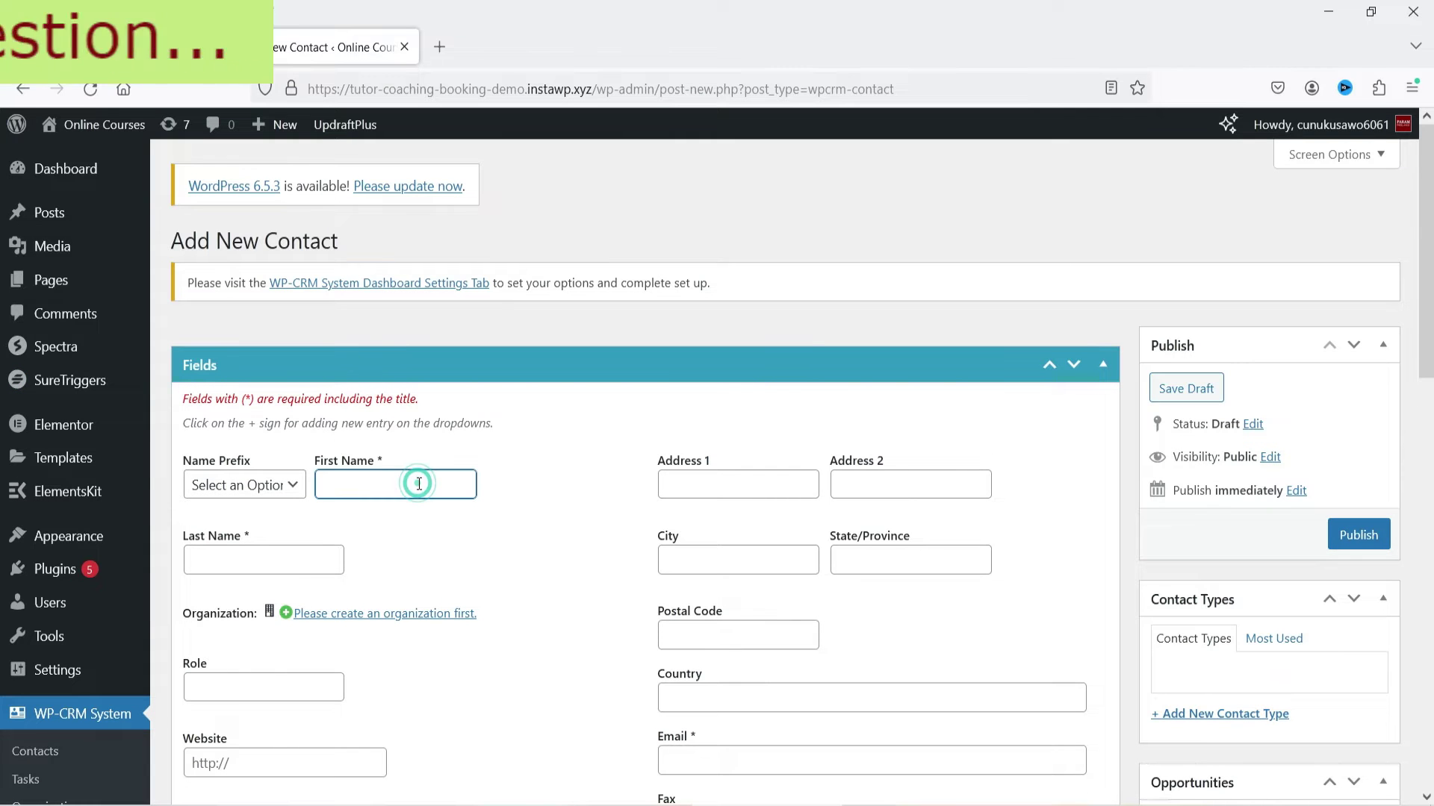
{"action": "type", "text": "joh"}
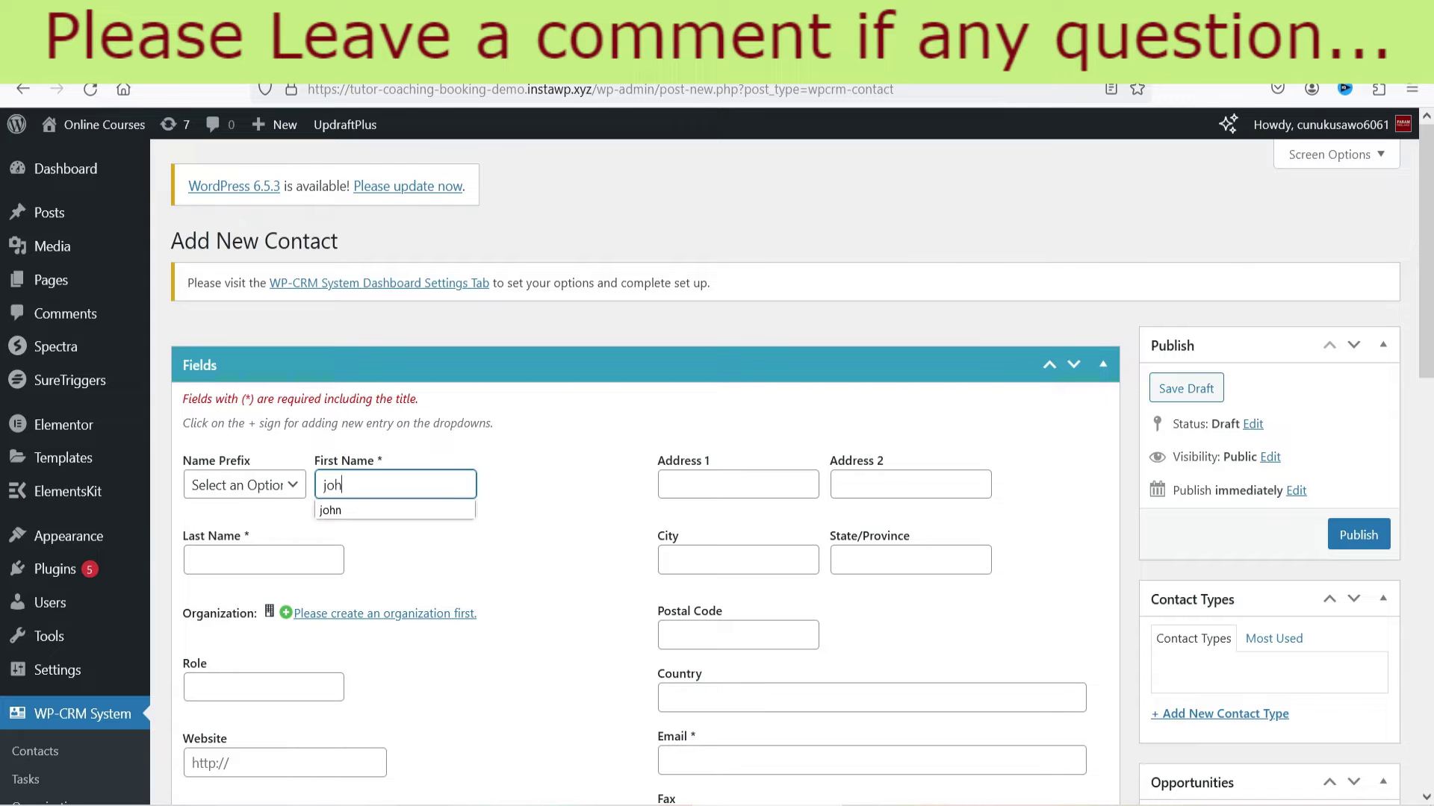
{"action": "type", "text": "n"}
{"action": "left_click", "coordinate": [263, 560]}
{"action": "type", "text": "doe"}
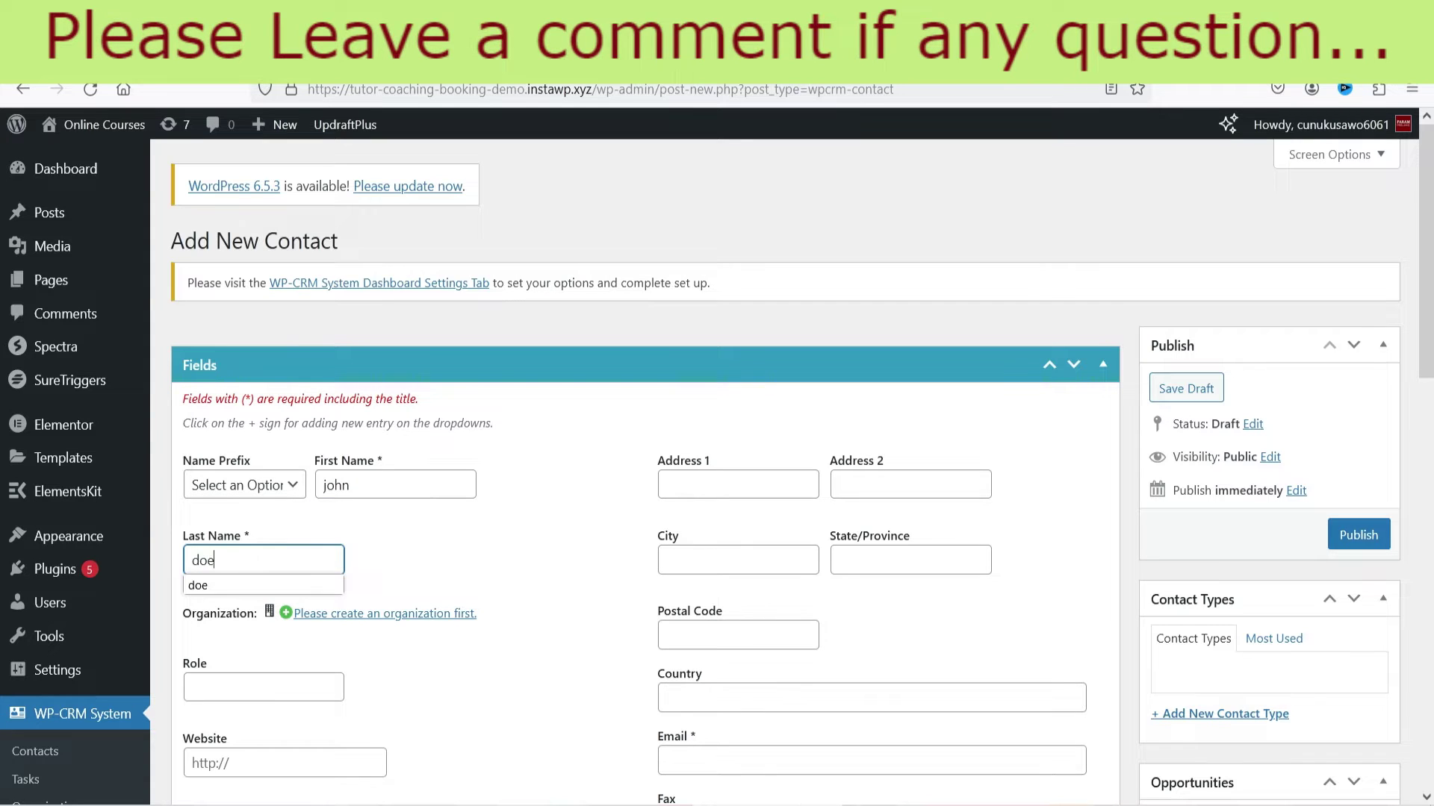
{"action": "key", "text": "Tab"}
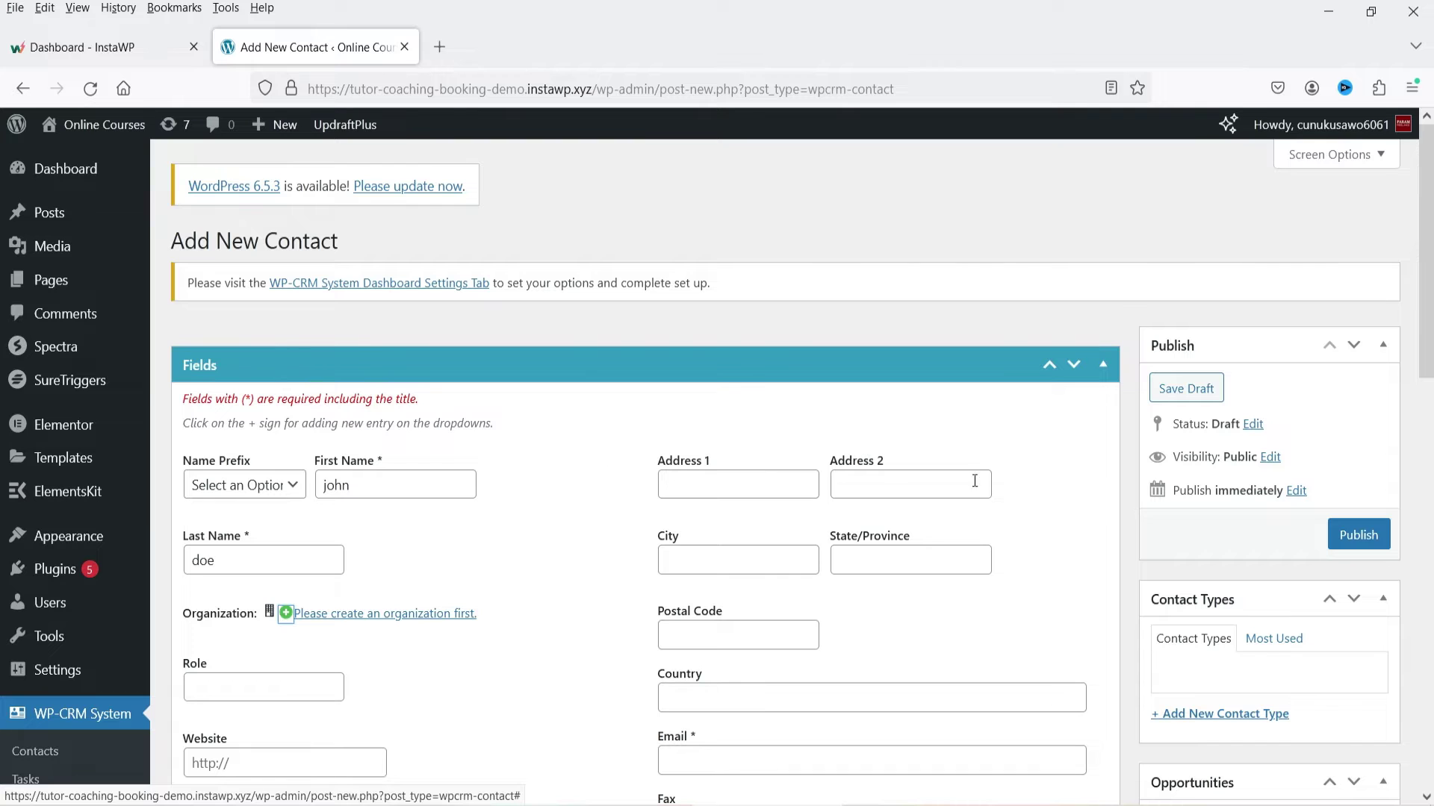
{"action": "scroll", "coordinate": [733, 559], "scroll_direction": "down", "scroll_amount": 3}
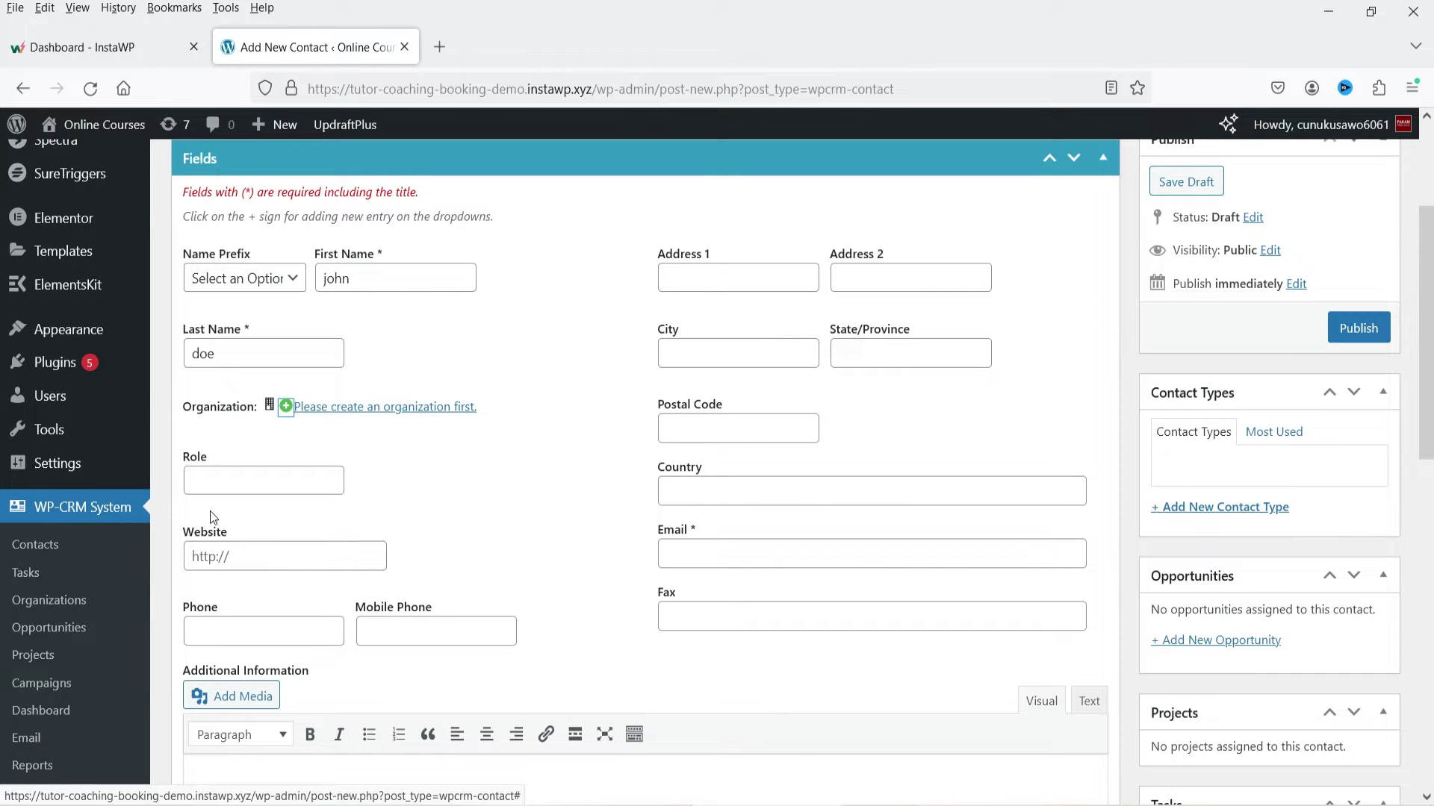
{"action": "left_click", "coordinate": [246, 556]}
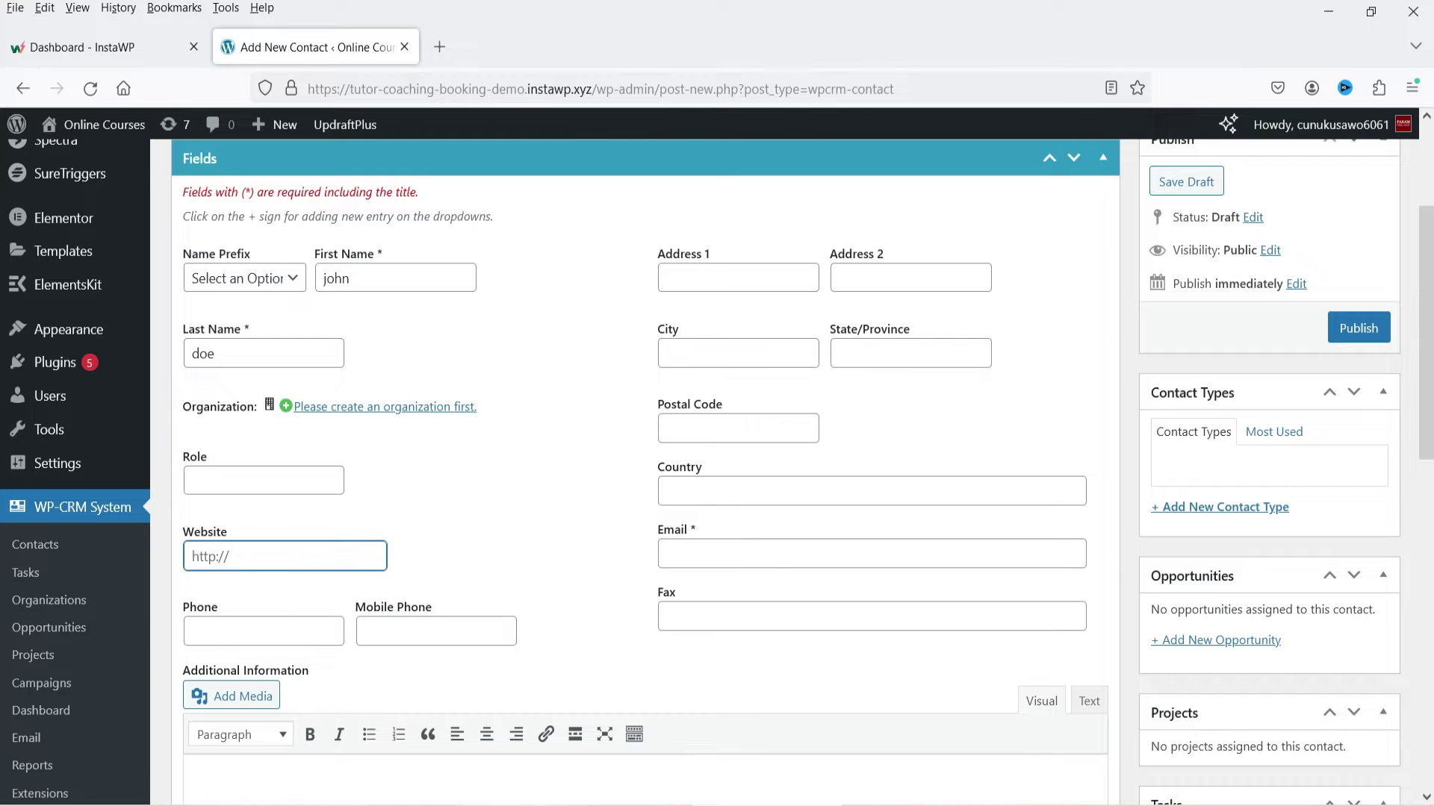
{"action": "type", "text": "https:"}
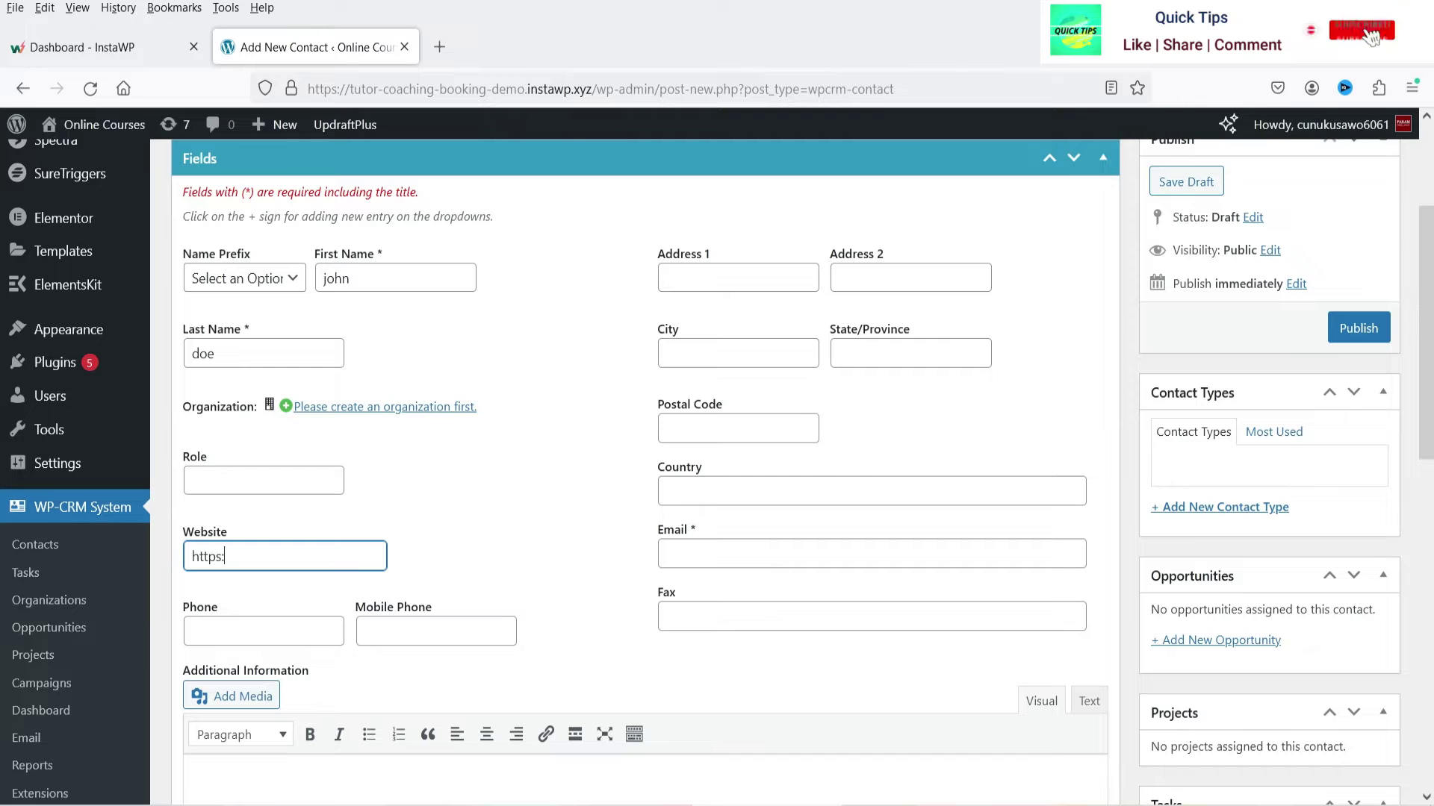
{"action": "type", "text": "//example.com"}
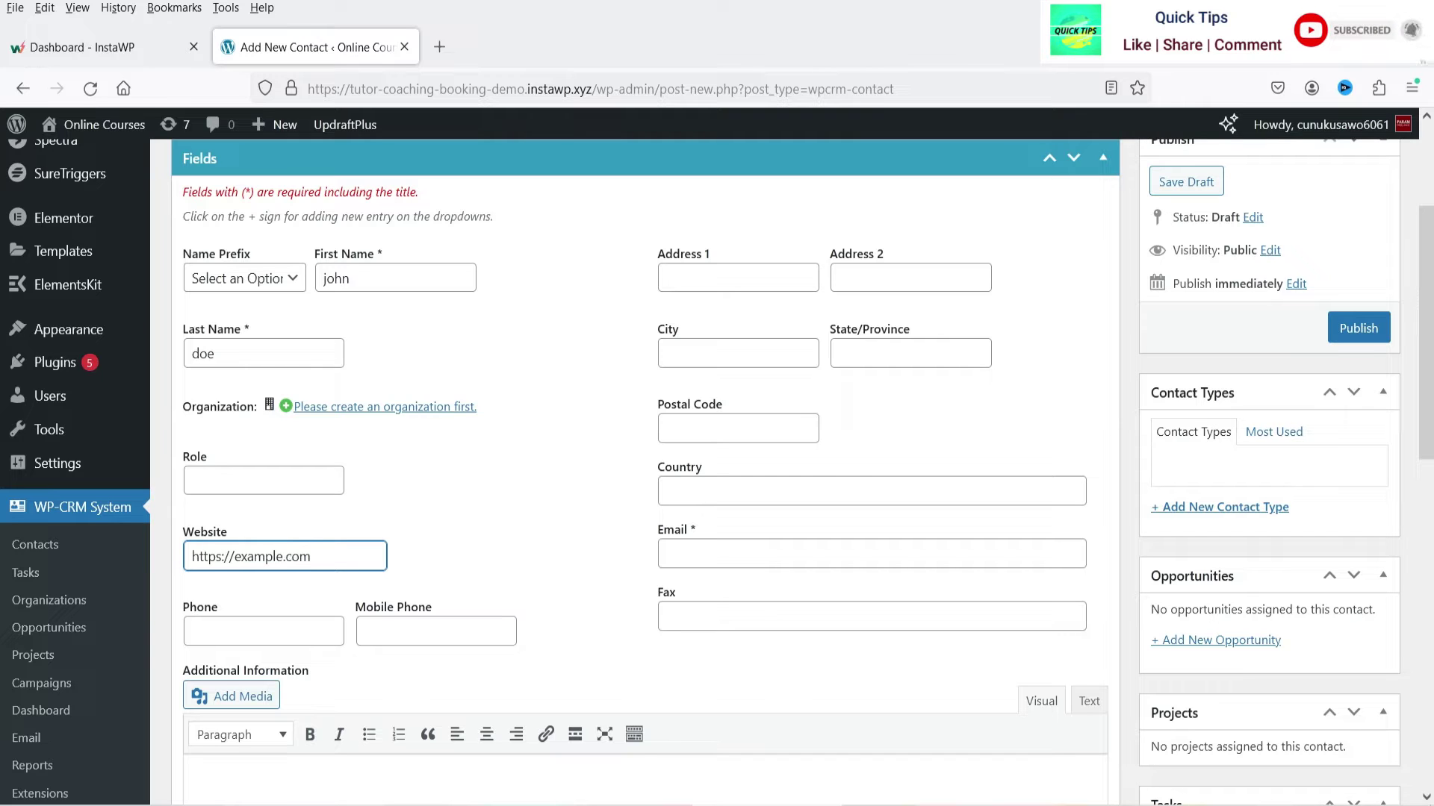
Step: Fill in the new contact's e-mail address and phone number
{"action": "left_click", "coordinate": [691, 551]}
{"action": "type", "text": "john@example.com"}
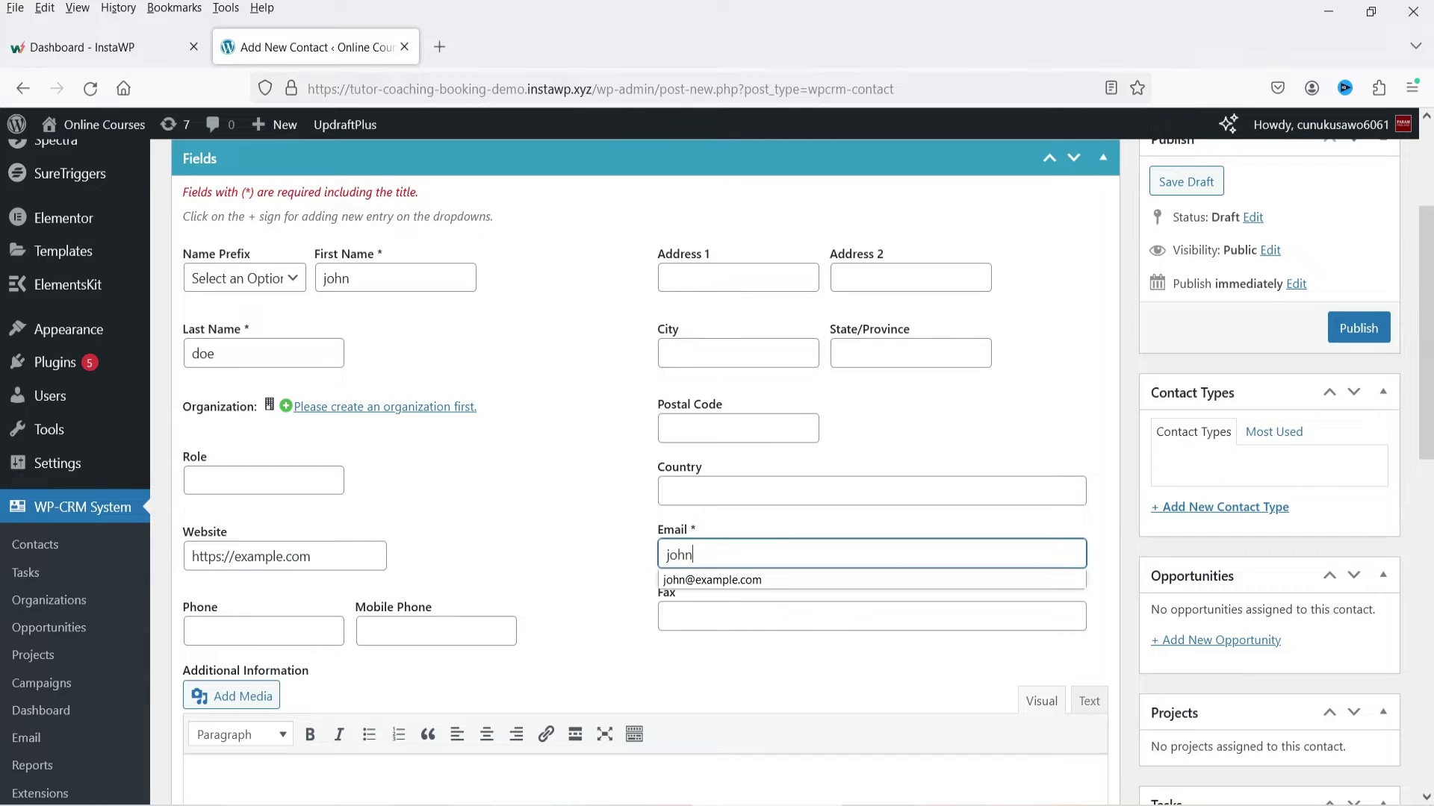
{"action": "key", "text": "Tab"}
{"action": "left_click", "coordinate": [256, 632]}
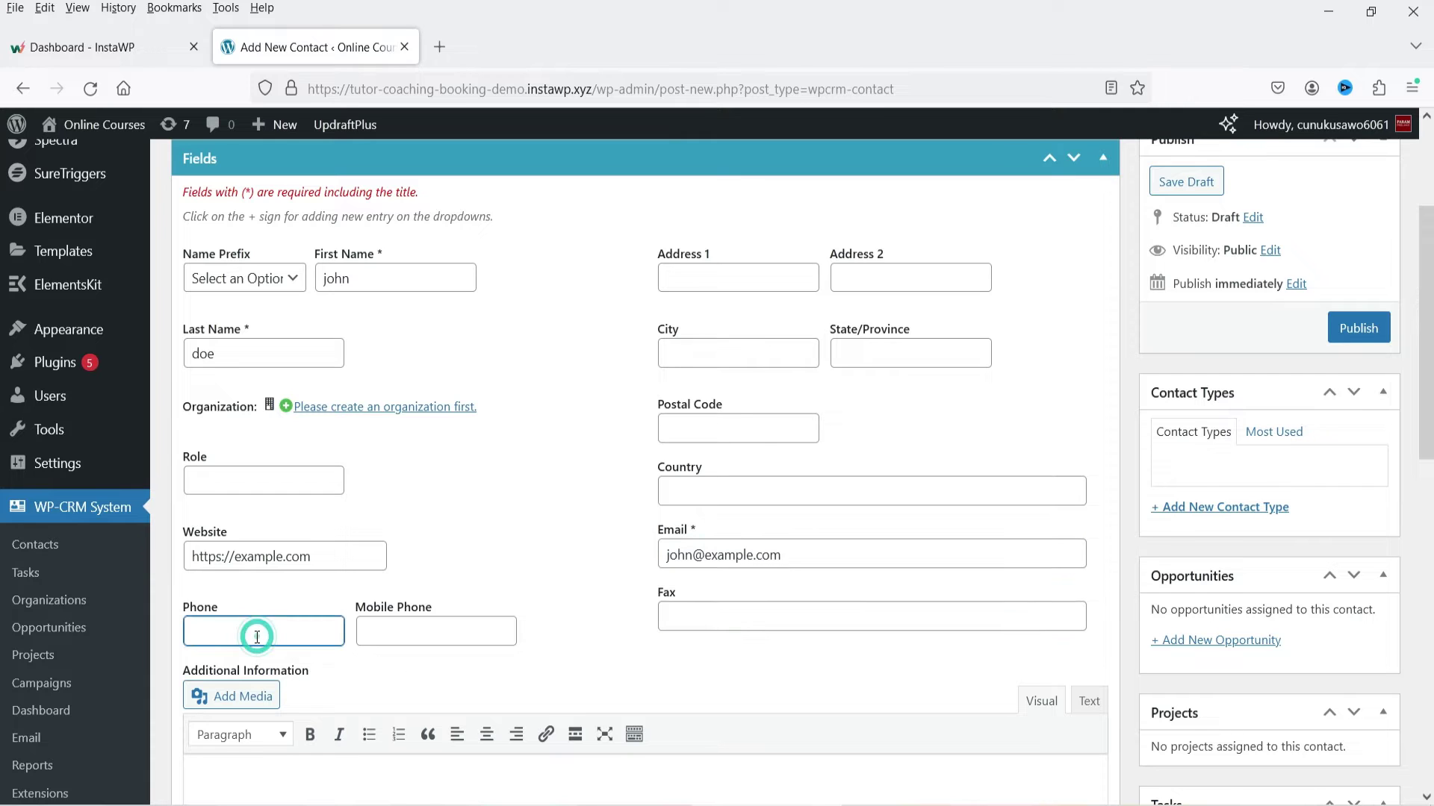
{"action": "type", "text": "1111111111"}
{"action": "left_click", "coordinate": [432, 631]}
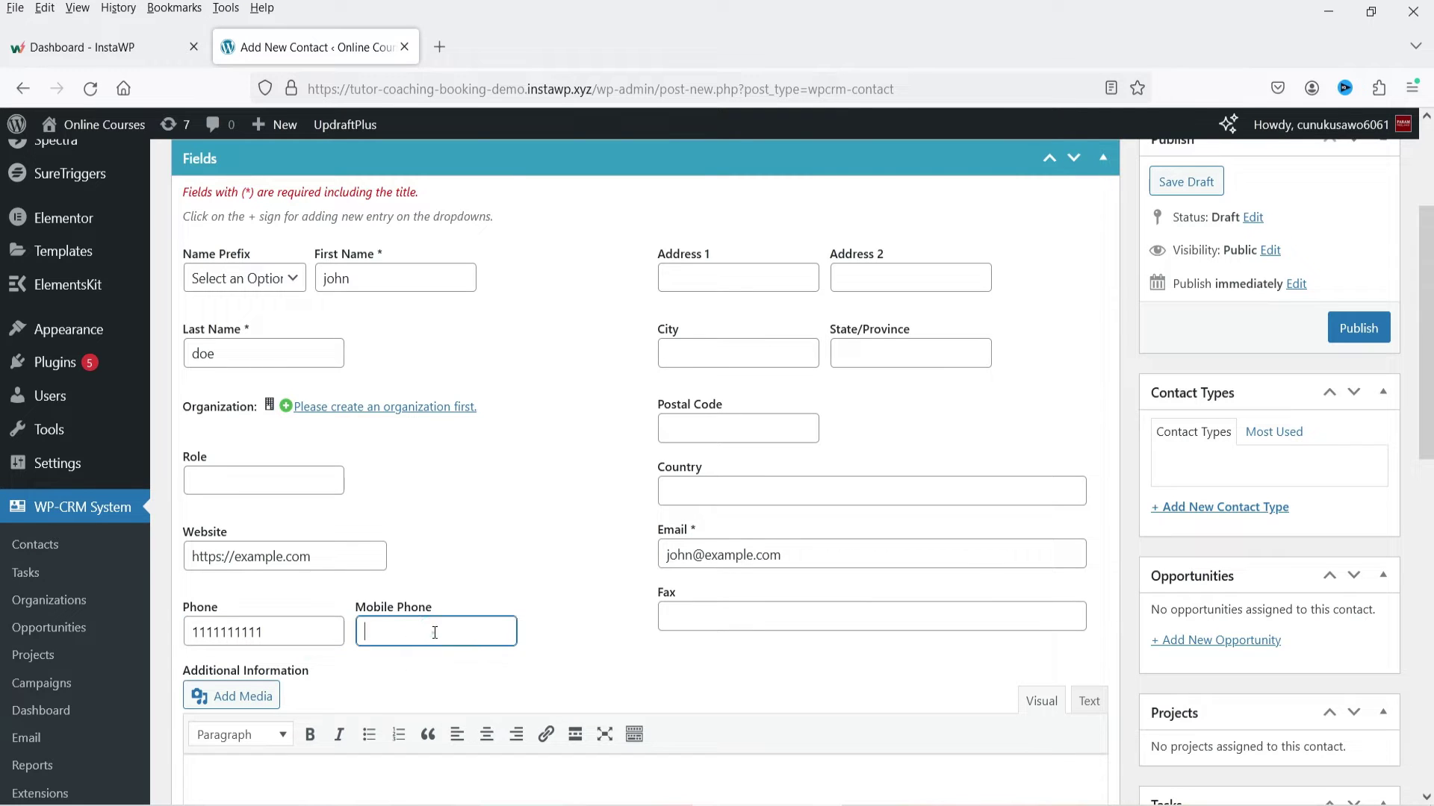
Step: Publish the new contact with no additional information, and check its entry in the contacts list
{"action": "scroll", "coordinate": [515, 496], "scroll_direction": "down", "scroll_amount": 3}
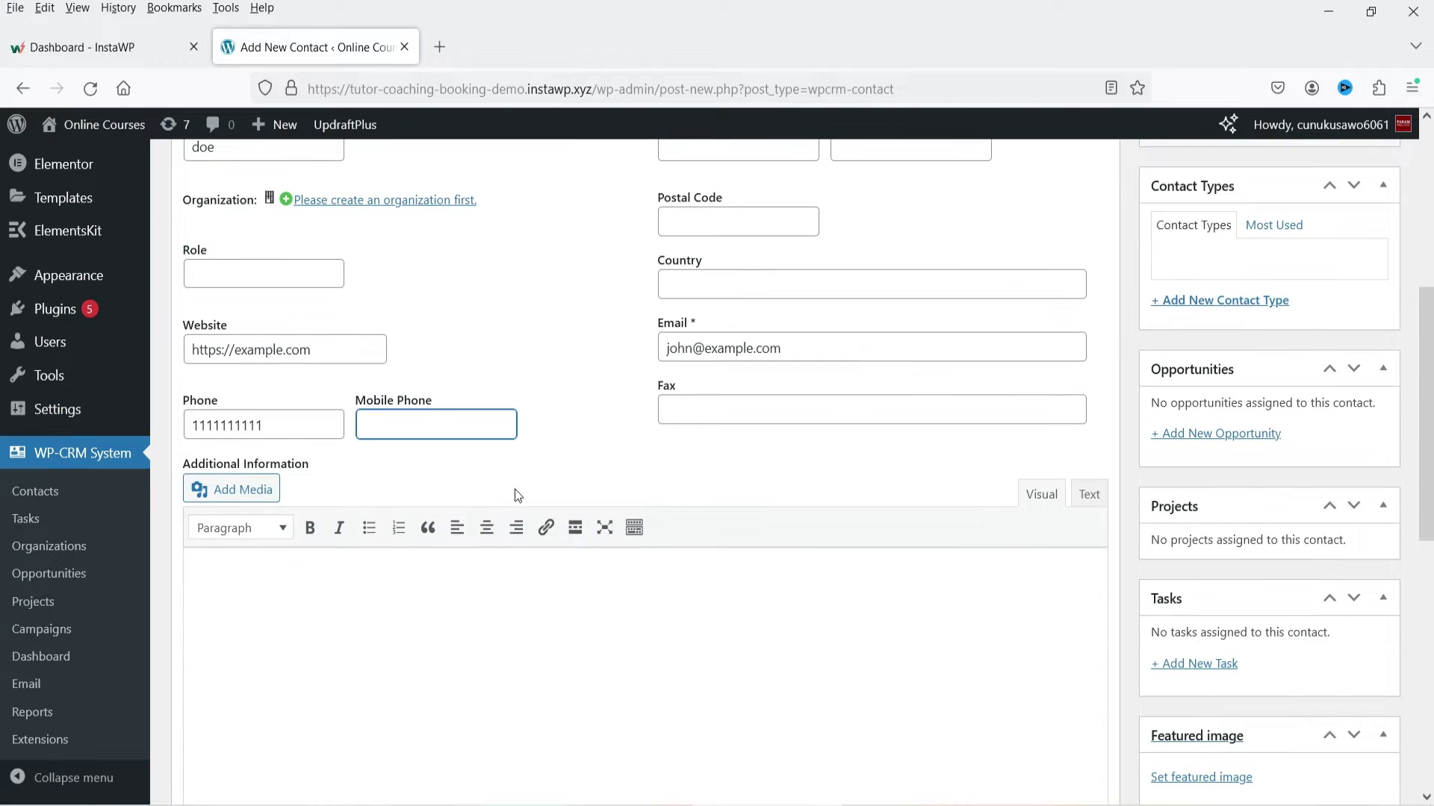
{"action": "left_click", "coordinate": [551, 640]}
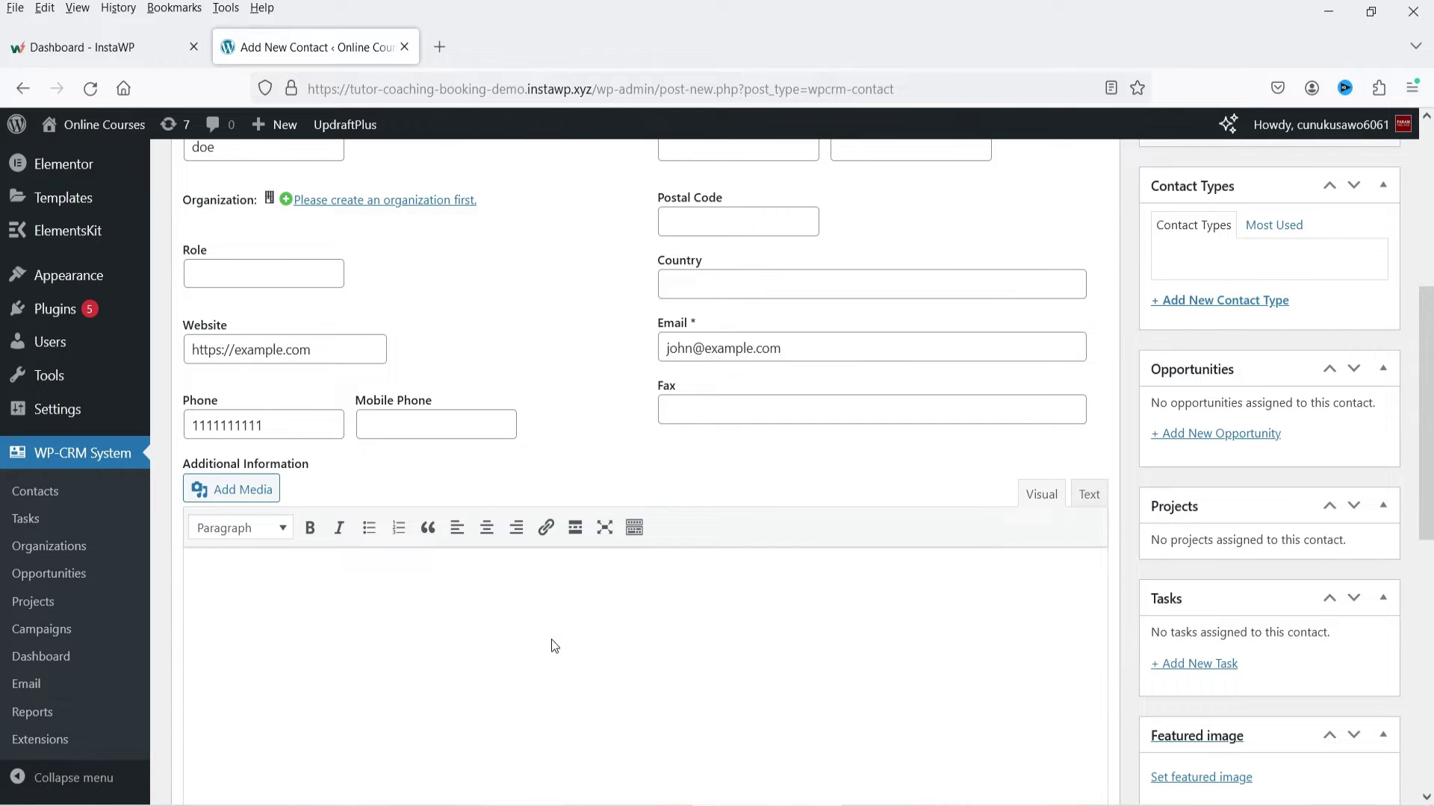
{"action": "scroll", "coordinate": [695, 639], "scroll_direction": "up", "scroll_amount": 3}
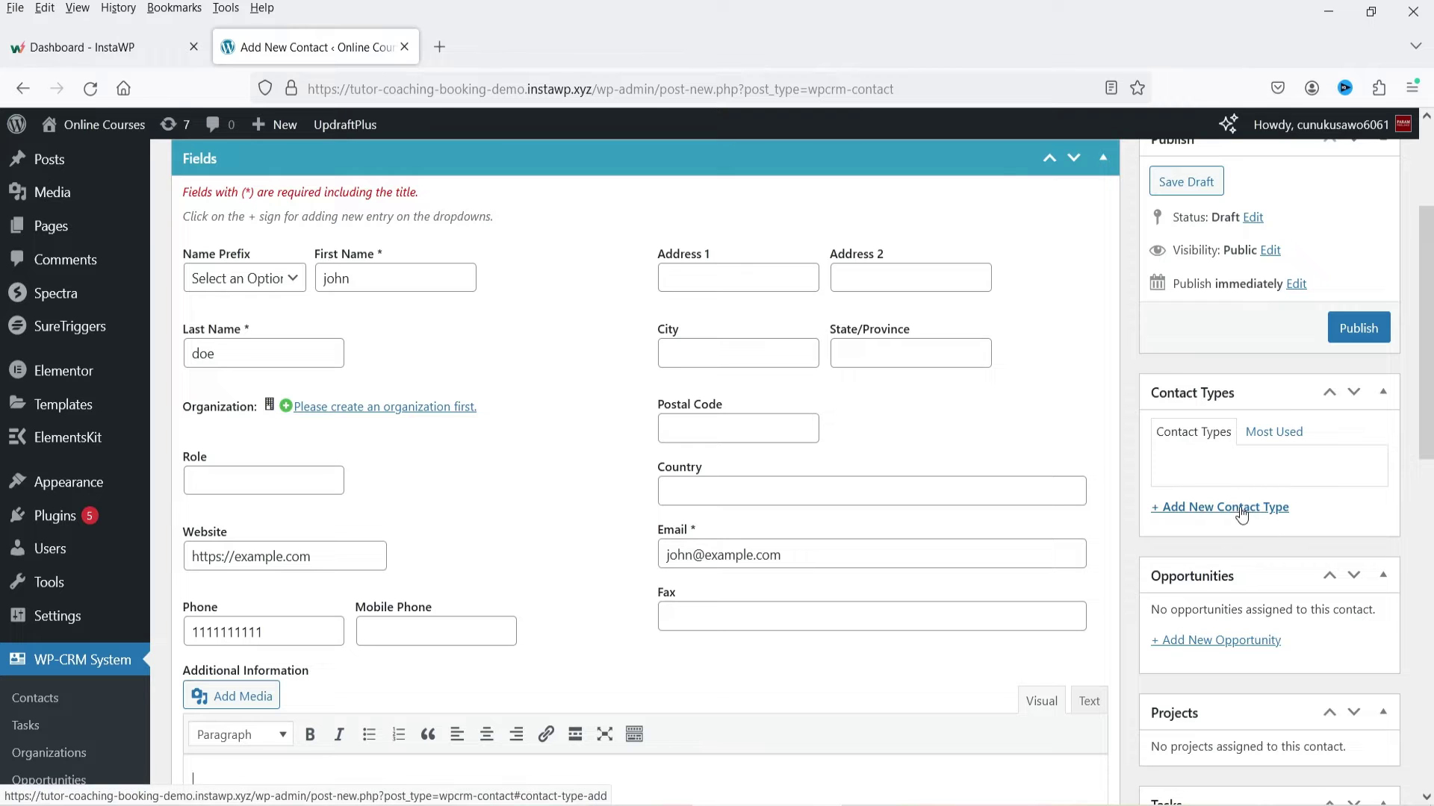
{"action": "scroll", "coordinate": [1269, 493], "scroll_direction": "down", "scroll_amount": 3}
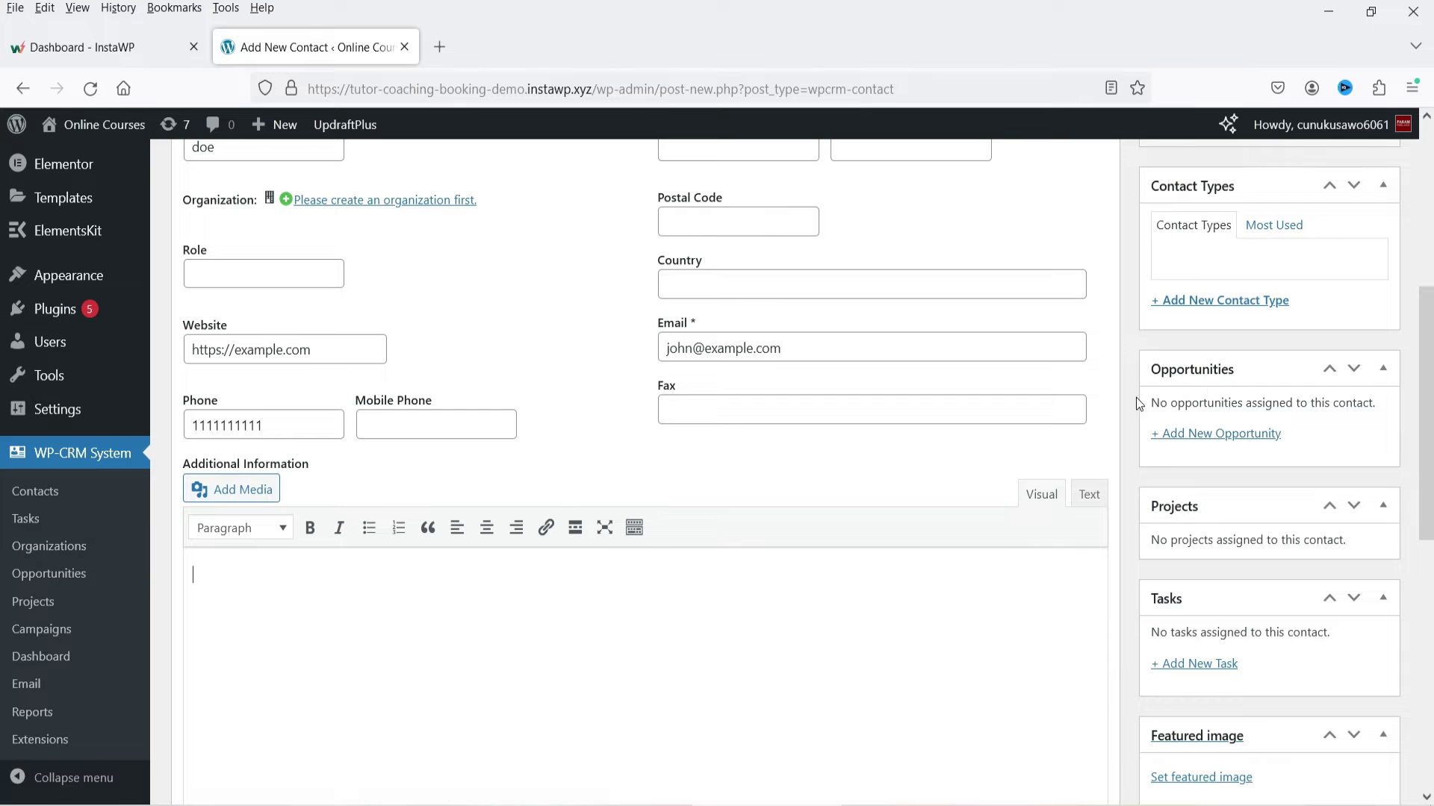
{"action": "scroll", "coordinate": [1374, 540], "scroll_direction": "down", "scroll_amount": 2}
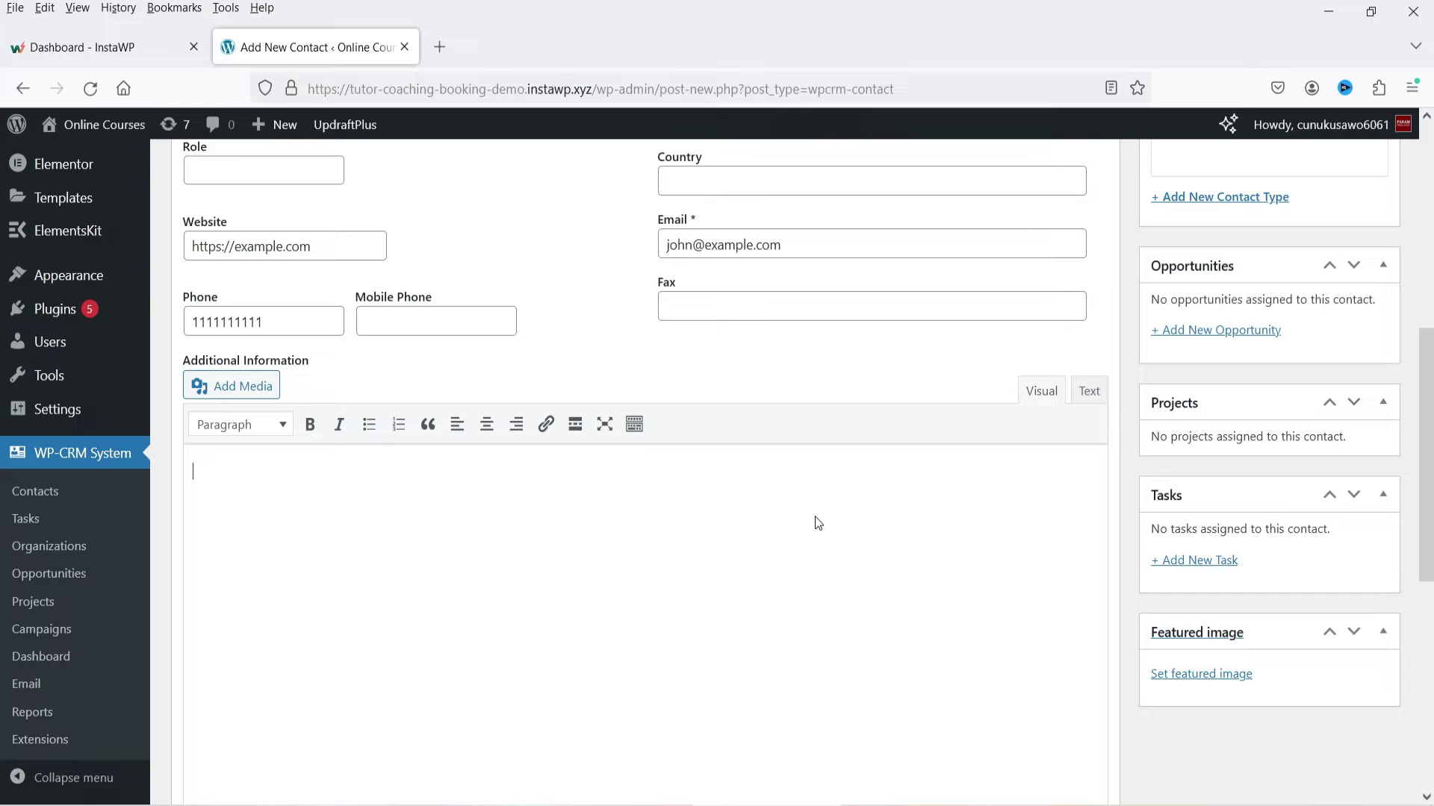
{"action": "scroll", "coordinate": [817, 521], "scroll_direction": "up", "scroll_amount": 5}
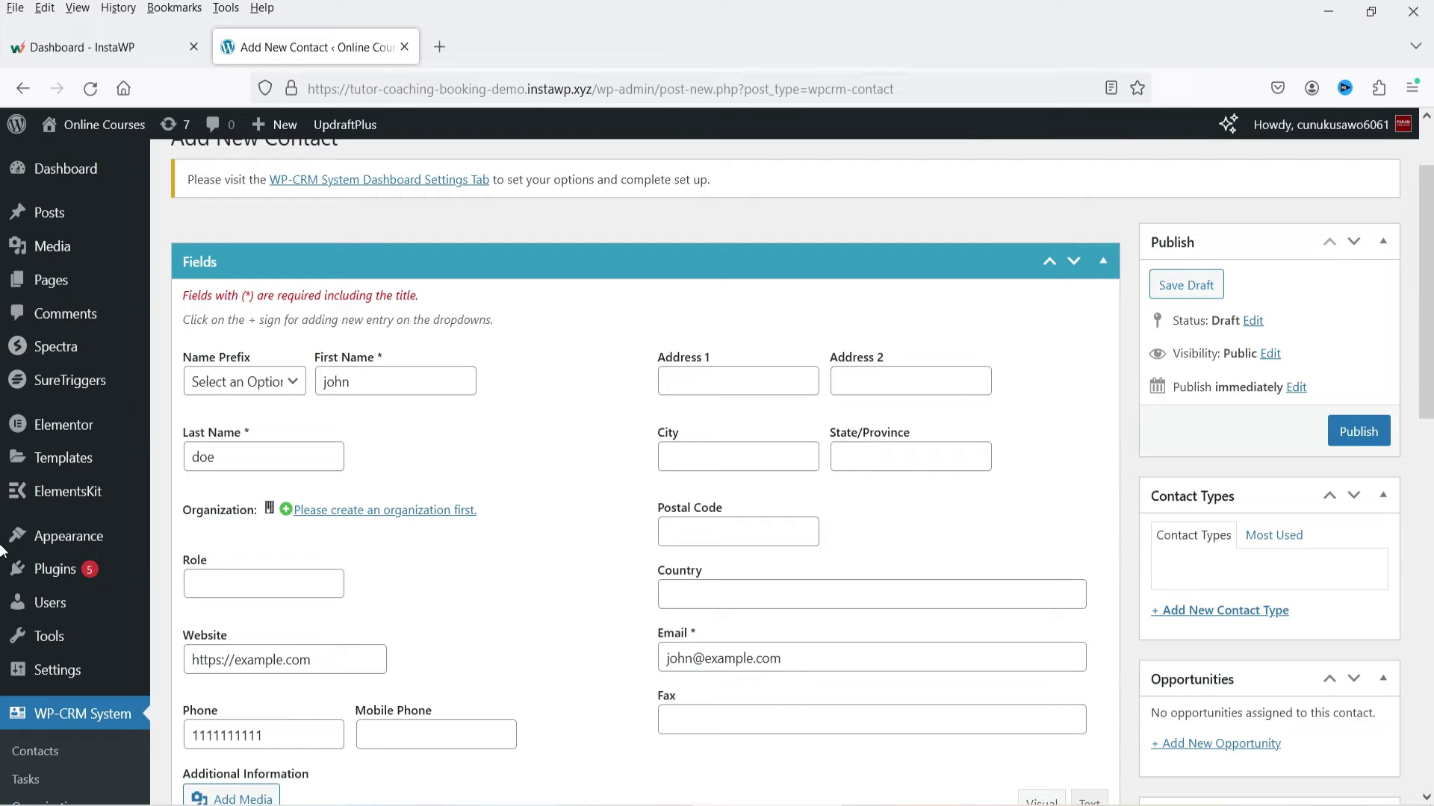
{"action": "left_click", "coordinate": [1351, 433]}
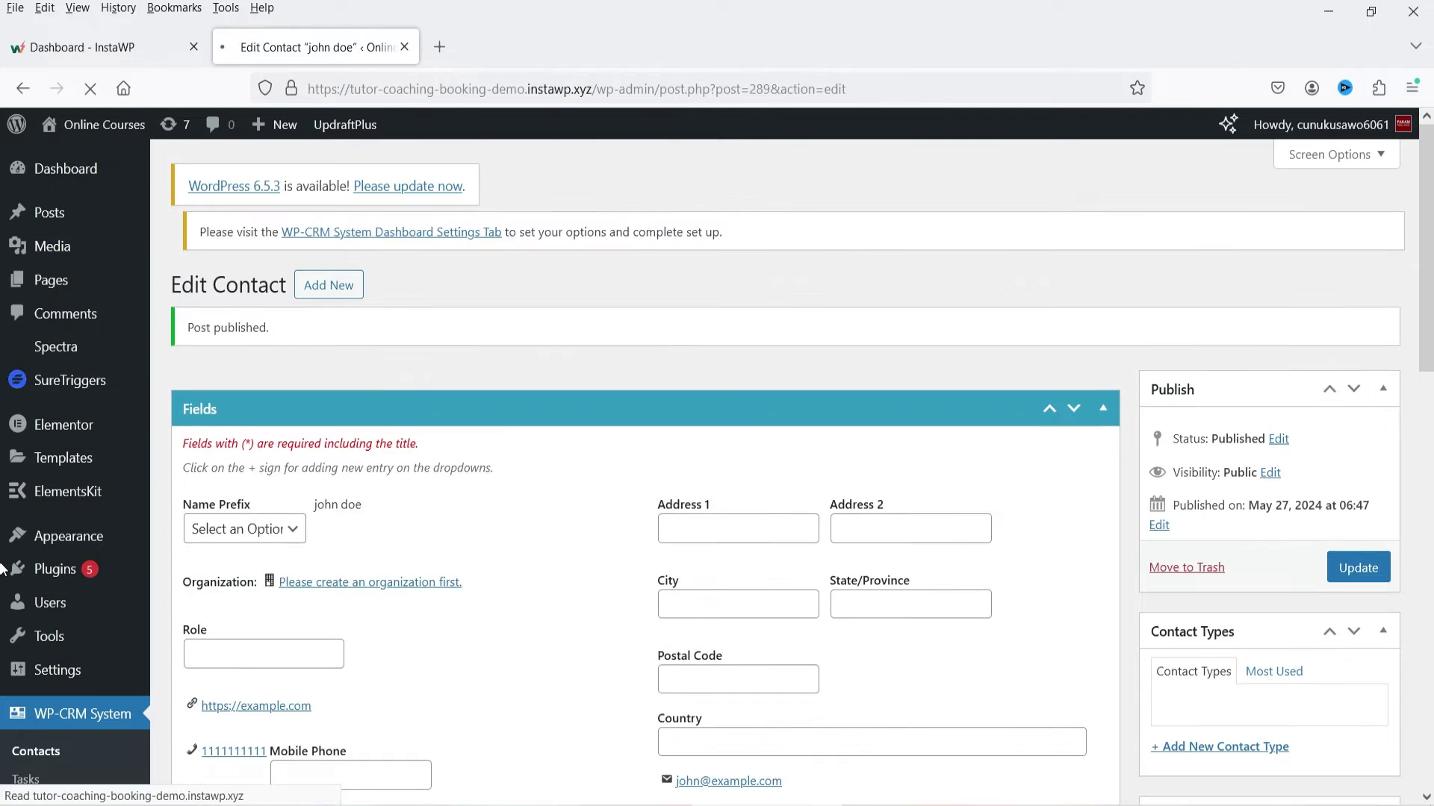
{"action": "left_click", "coordinate": [47, 751]}
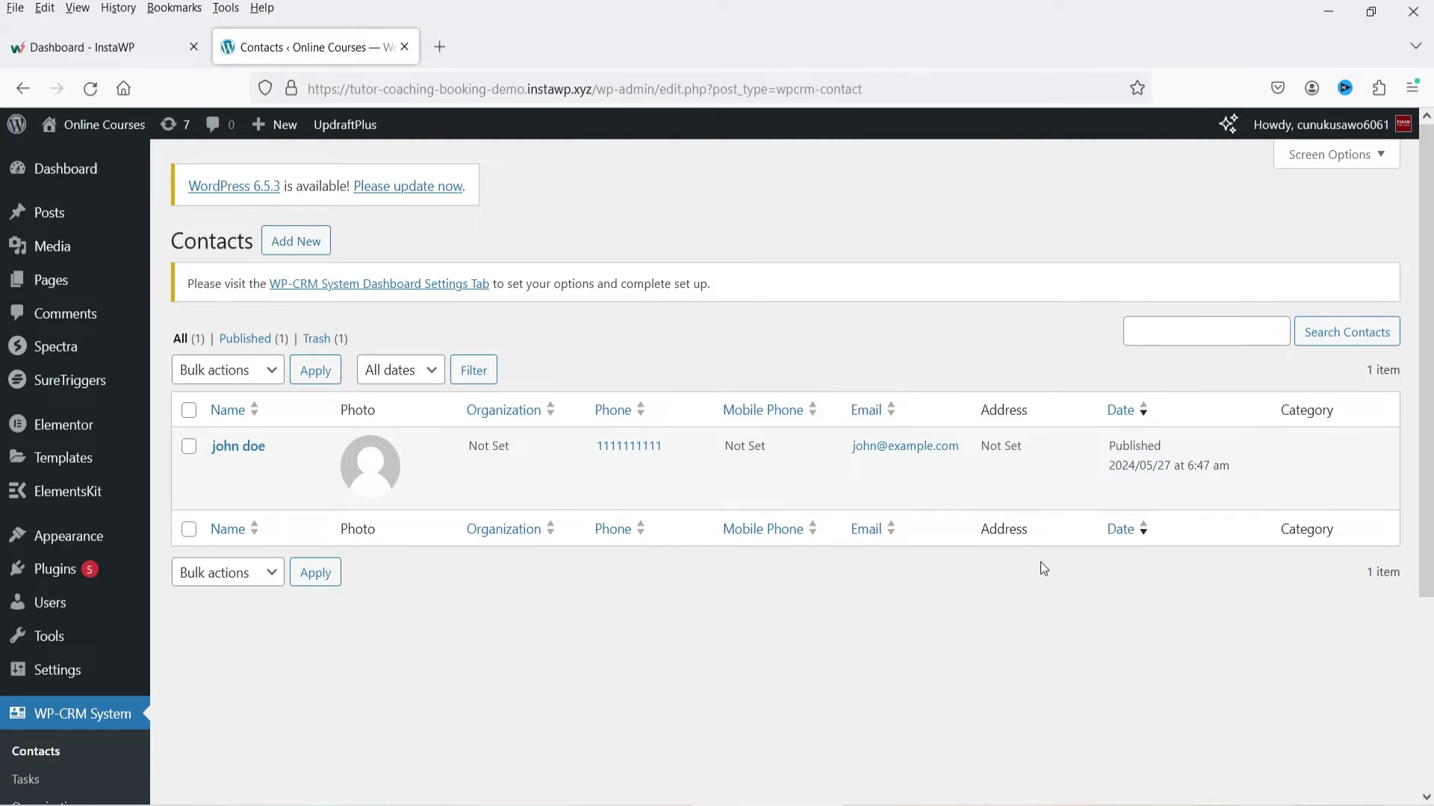
{"action": "scroll", "coordinate": [1042, 566], "scroll_direction": "down", "scroll_amount": 2}
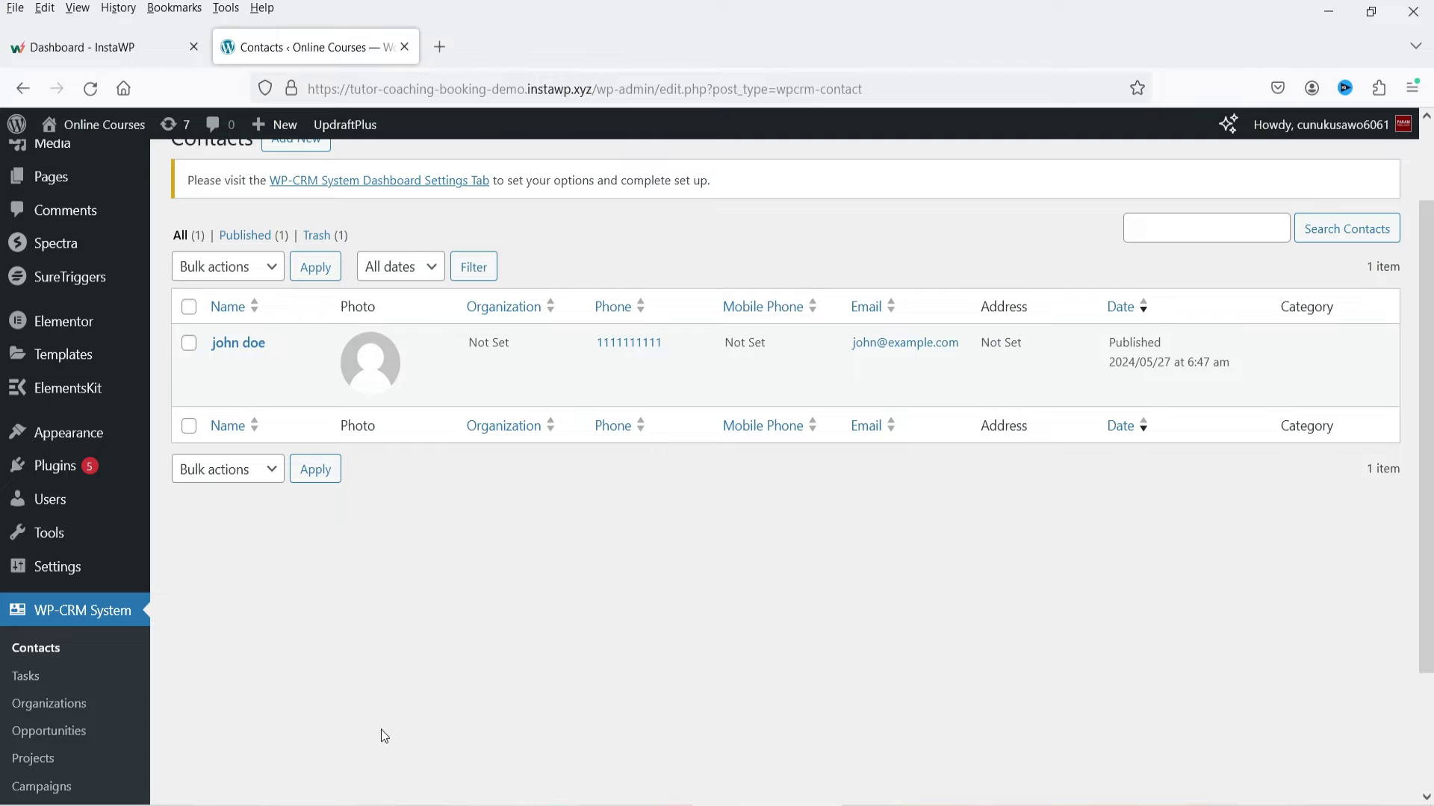
Step: Start a new task from the WP-CRM System tasks list and attach it to the newly created contact
{"action": "left_click", "coordinate": [45, 681]}
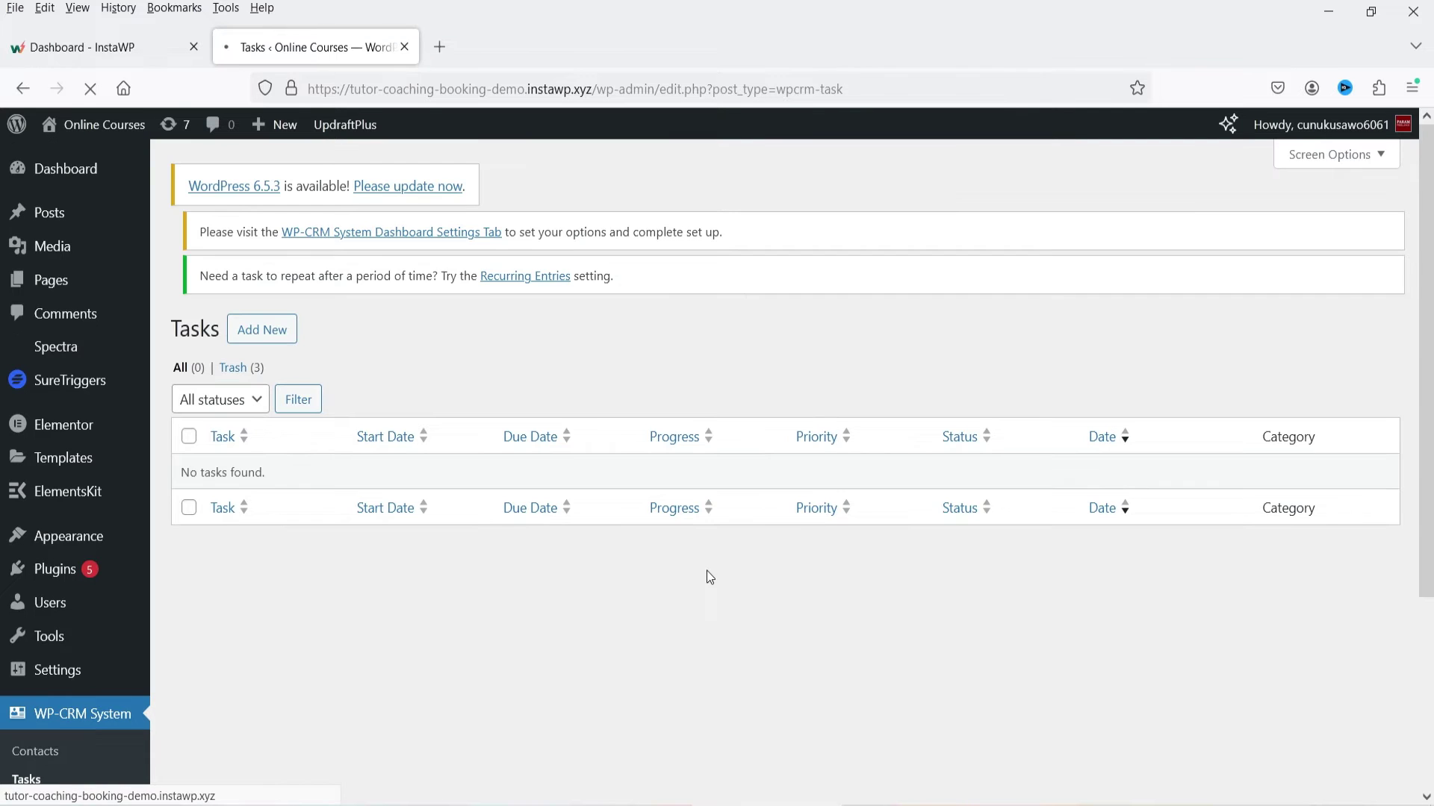
{"action": "left_click", "coordinate": [261, 240]}
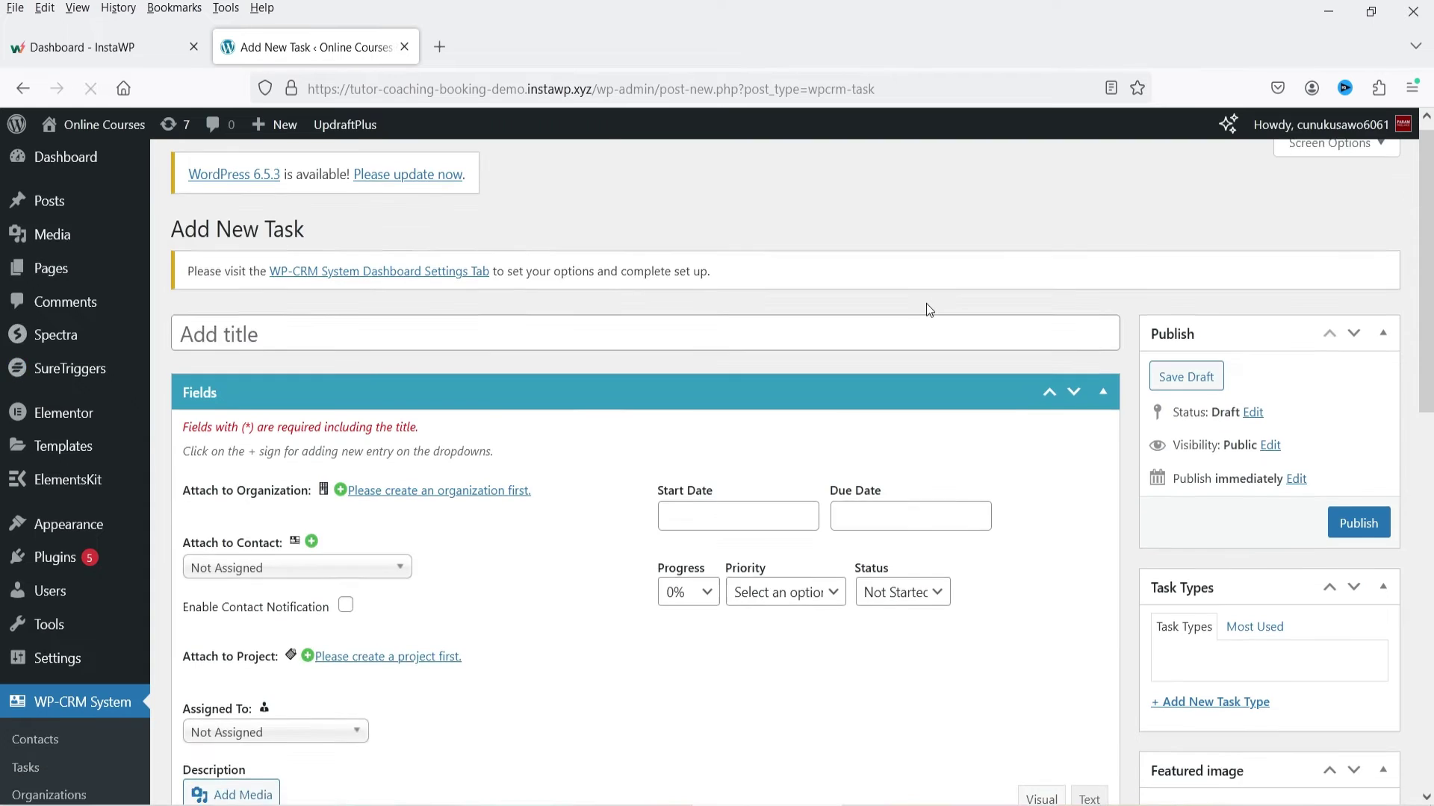
{"action": "scroll", "coordinate": [926, 303], "scroll_direction": "down", "scroll_amount": 3}
{"action": "left_click", "coordinate": [299, 371]}
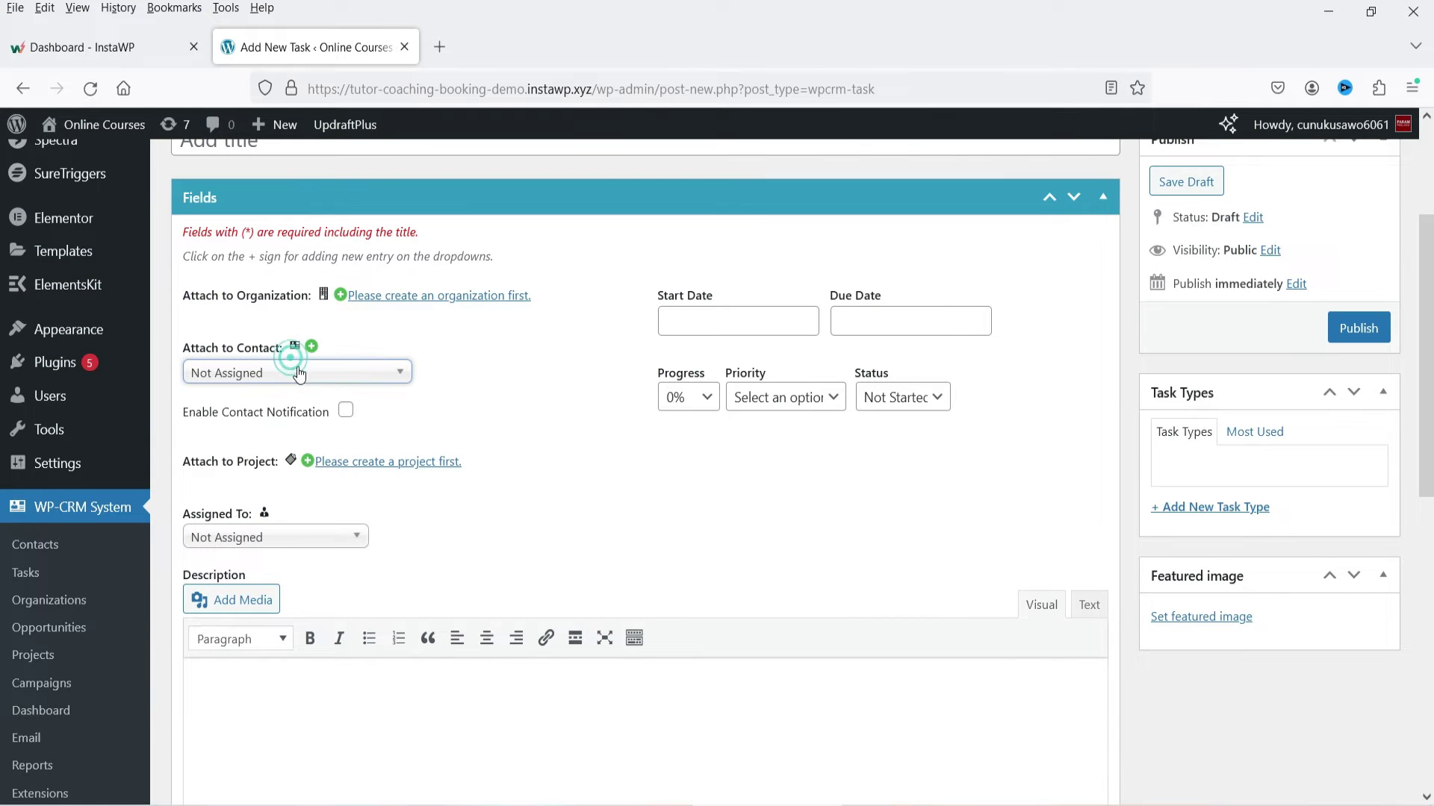
{"action": "left_click", "coordinate": [364, 376]}
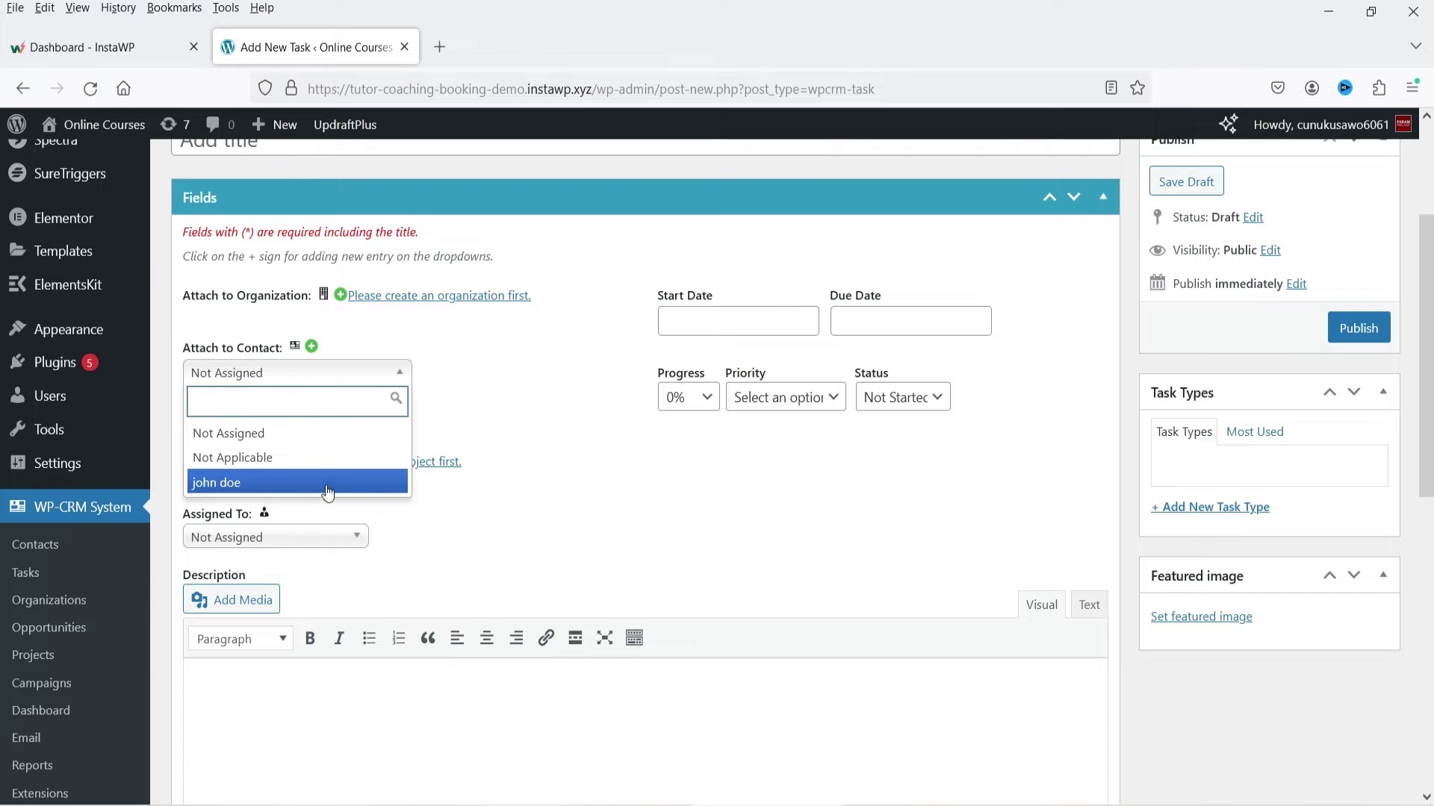
{"action": "left_click", "coordinate": [263, 485]}
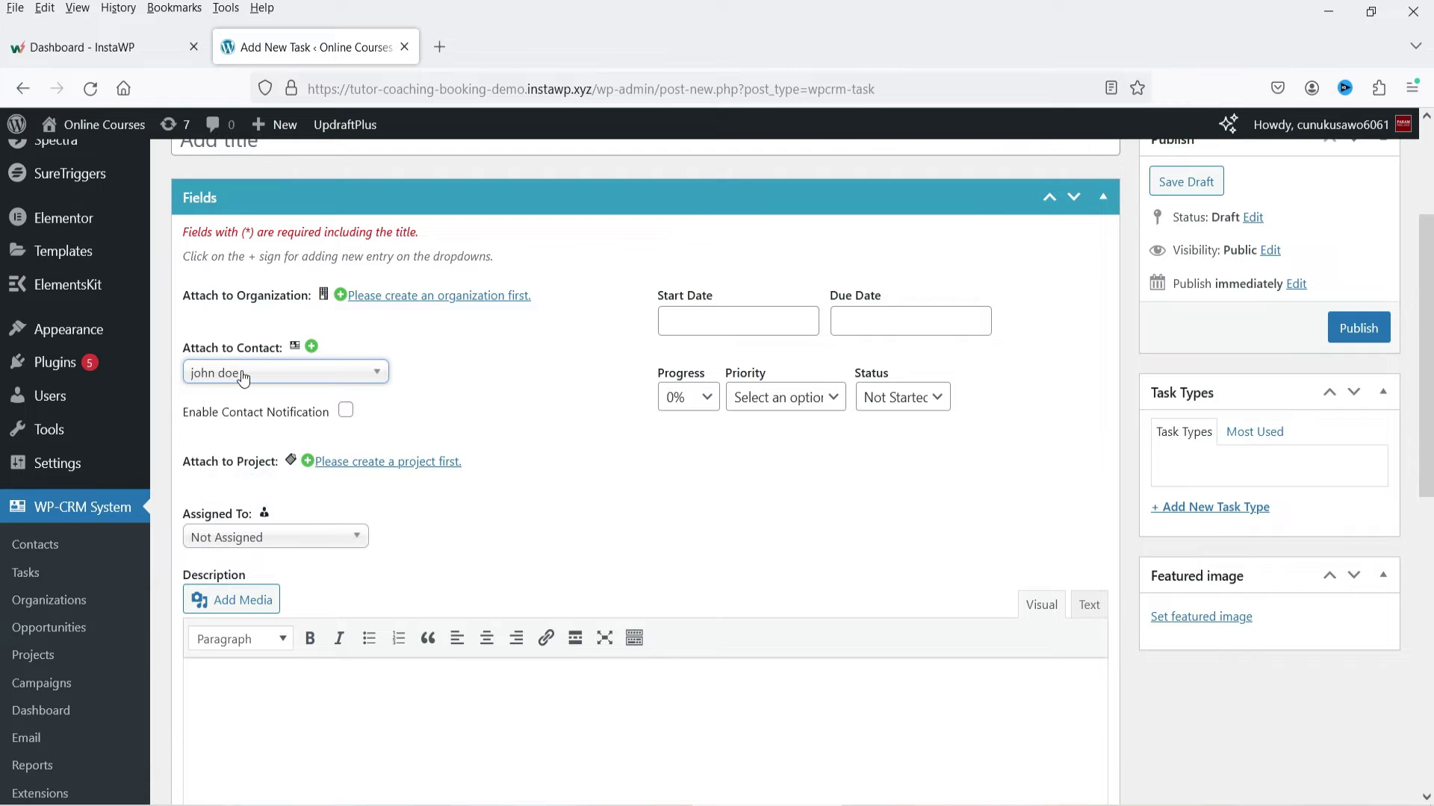
Step: Set both the task's start date and its due date to May 28, 2024
{"action": "left_click", "coordinate": [720, 314]}
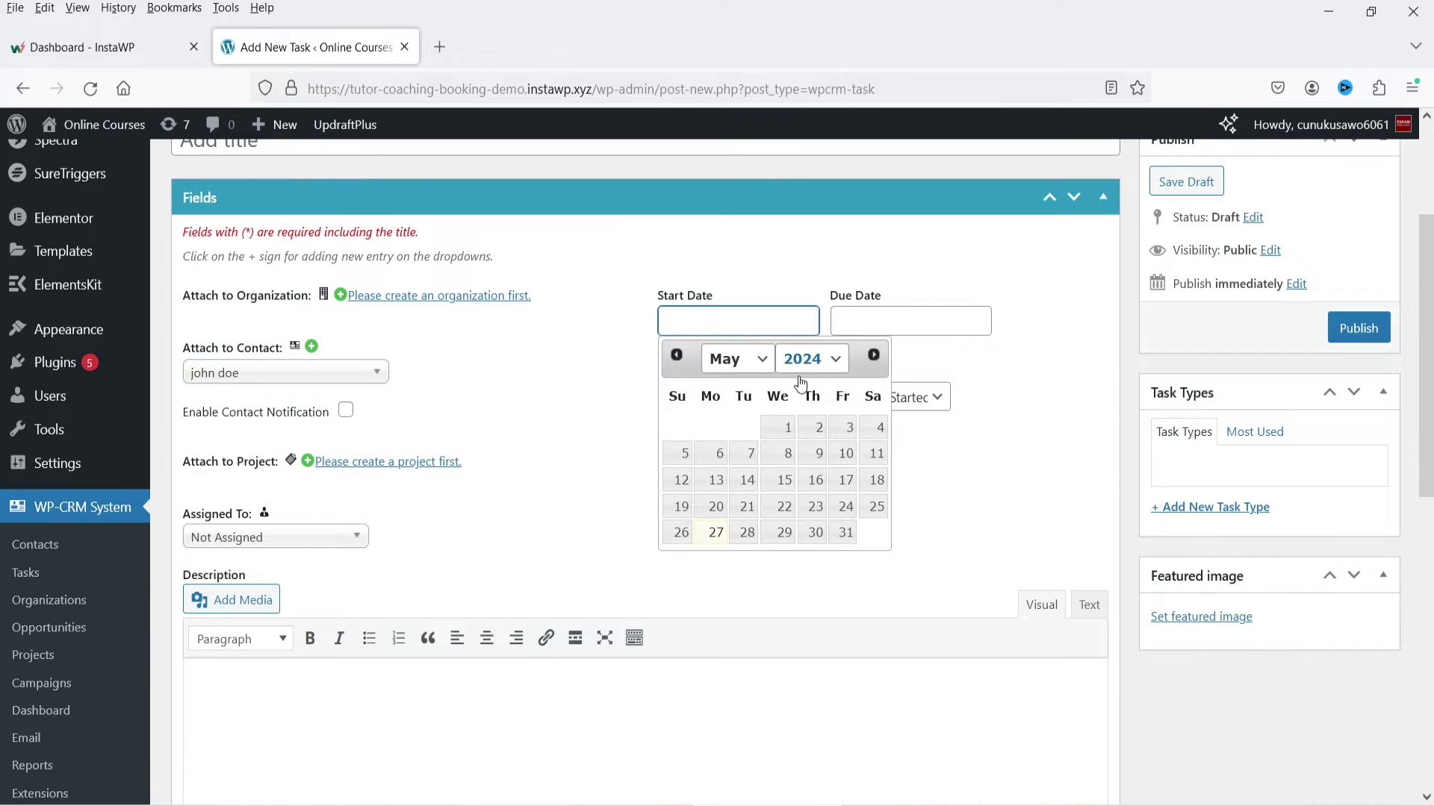
{"action": "left_click", "coordinate": [745, 533]}
{"action": "left_click", "coordinate": [866, 320]}
{"action": "left_click", "coordinate": [919, 533]}
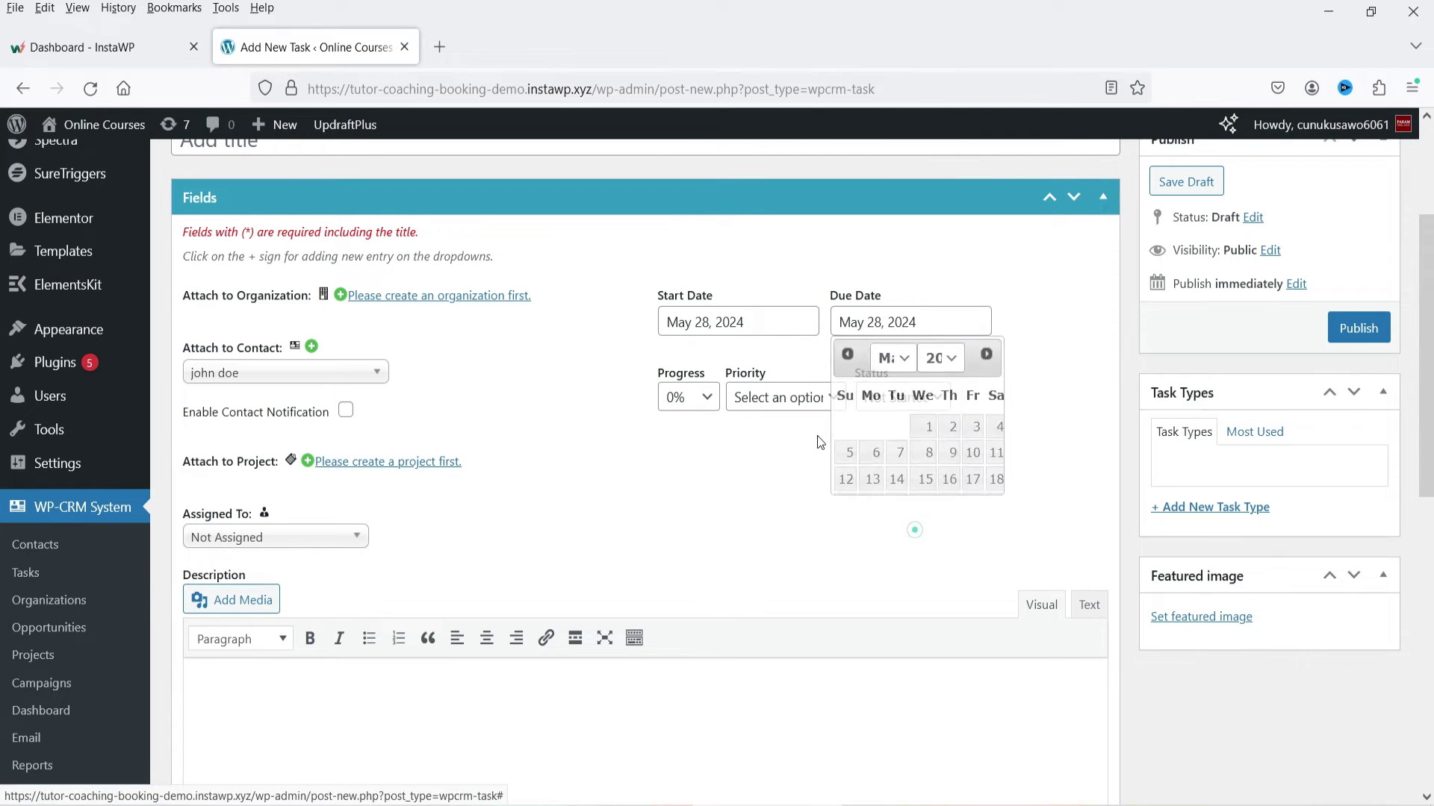
Step: Set the task's priority to High and its status to In Progress
{"action": "left_click", "coordinate": [784, 396]}
{"action": "left_click", "coordinate": [791, 504]}
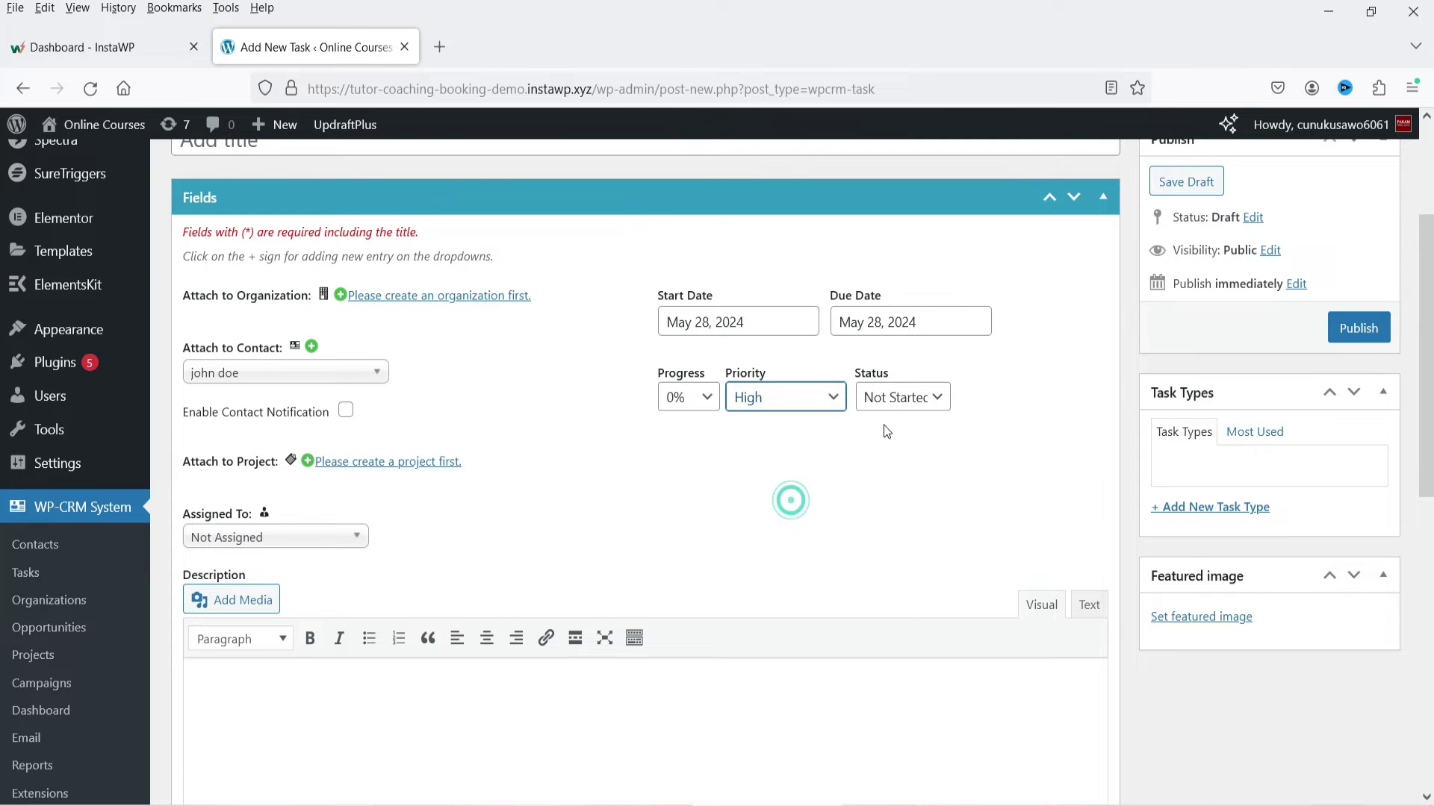
{"action": "left_click", "coordinate": [890, 398]}
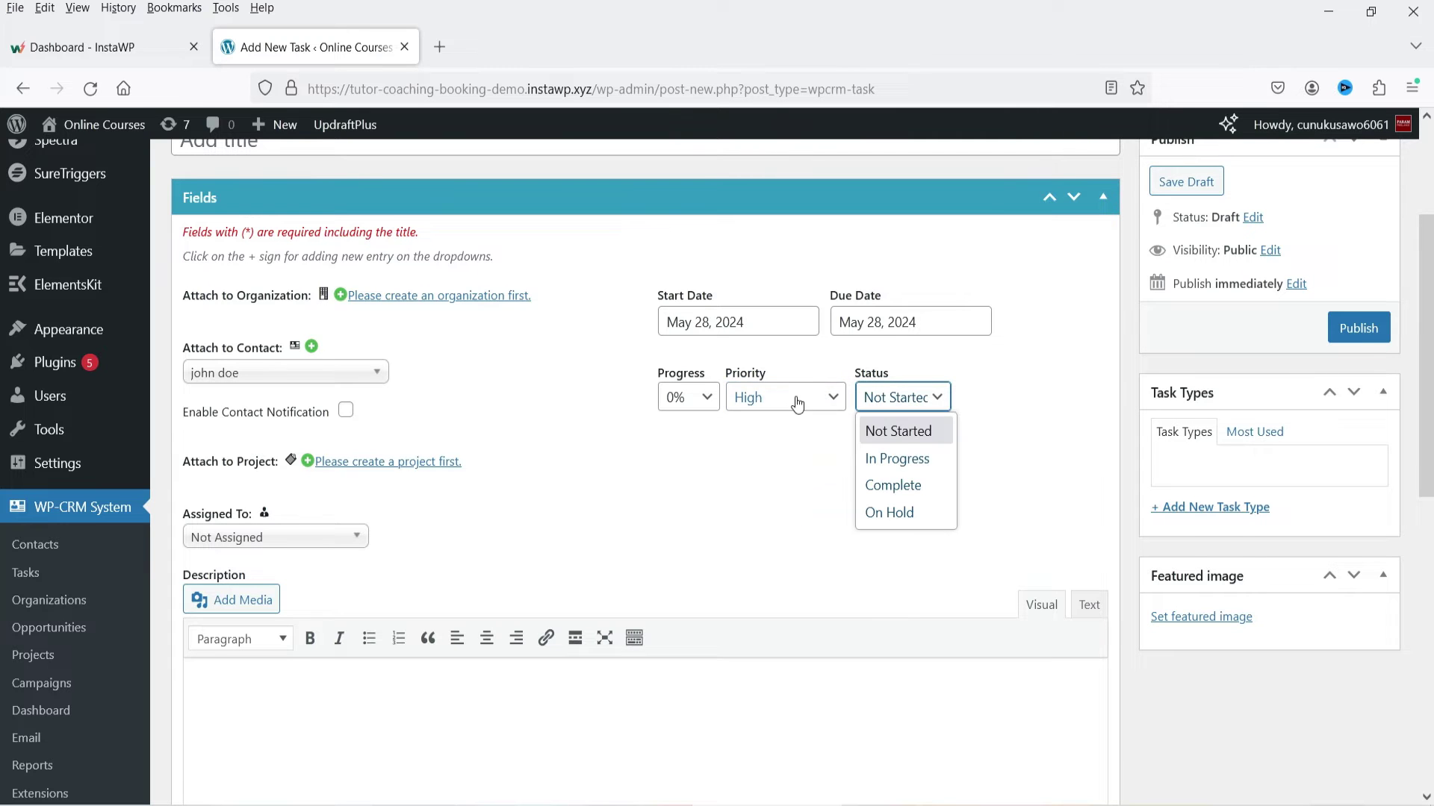
{"action": "left_click", "coordinate": [907, 458]}
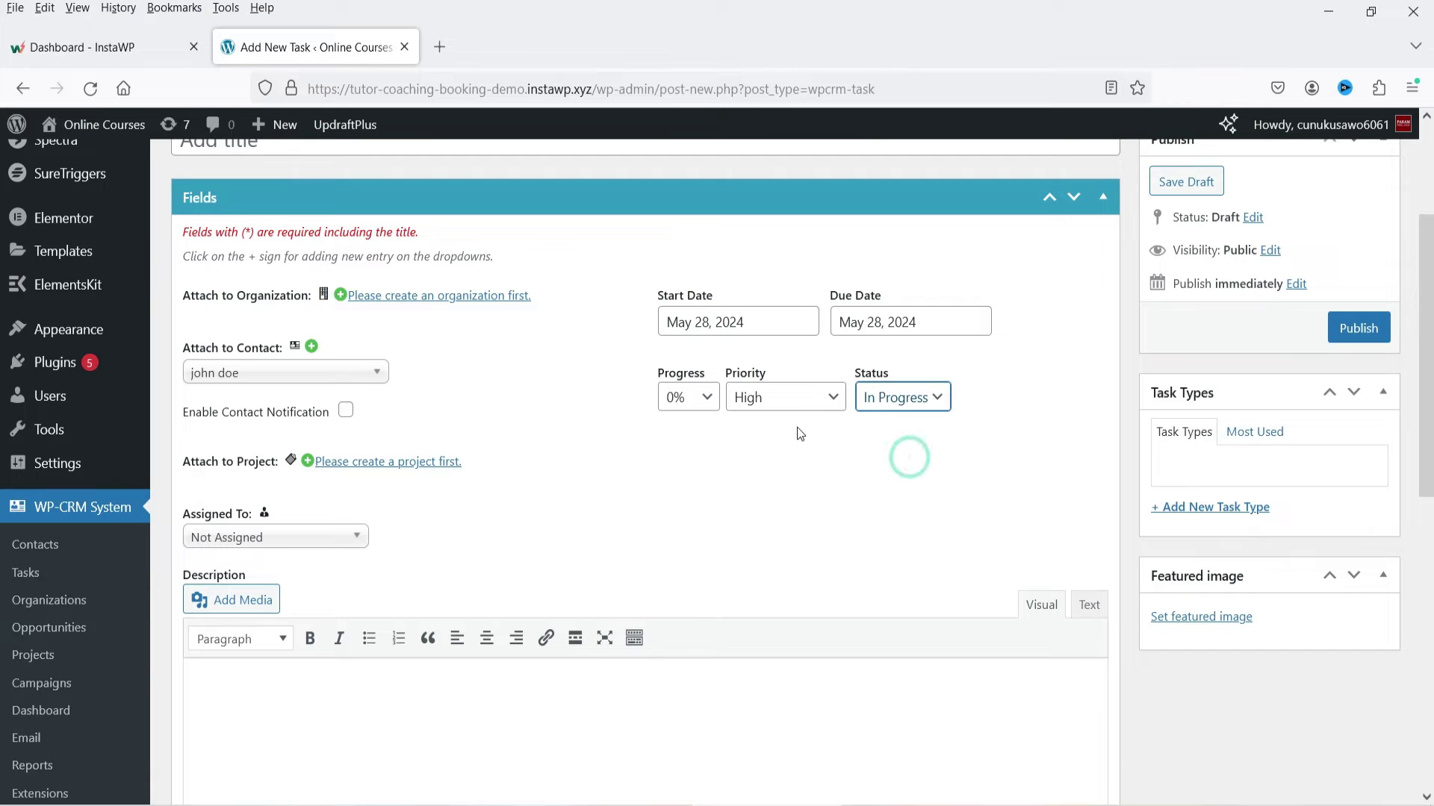
Step: Title the new task "Call the contact"
{"action": "scroll", "coordinate": [584, 428], "scroll_direction": "down", "scroll_amount": 3}
{"action": "left_click", "coordinate": [481, 543]}
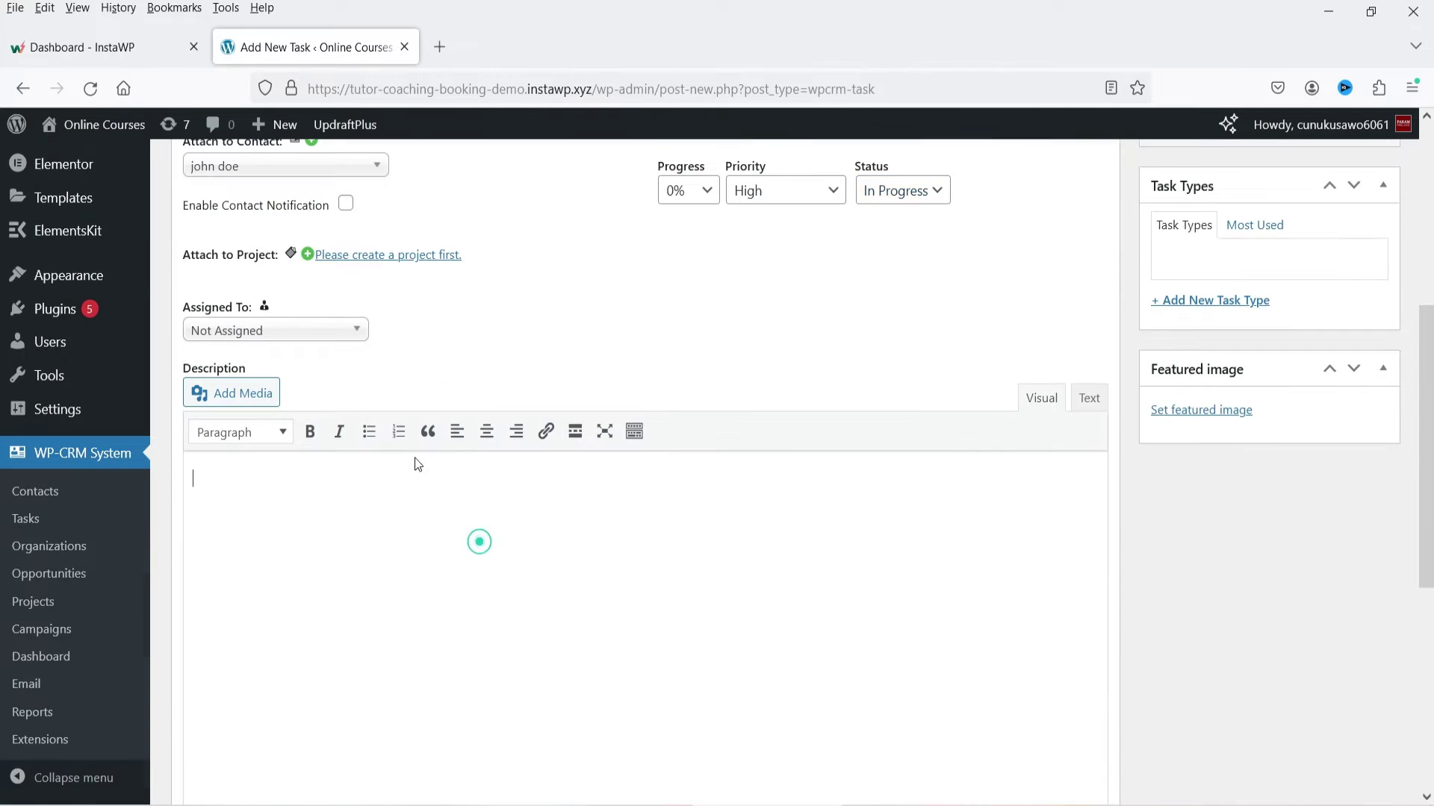
{"action": "scroll", "coordinate": [416, 463], "scroll_direction": "up", "scroll_amount": 5}
{"action": "left_click", "coordinate": [286, 239]}
{"action": "type", "text": "Call the contact"}
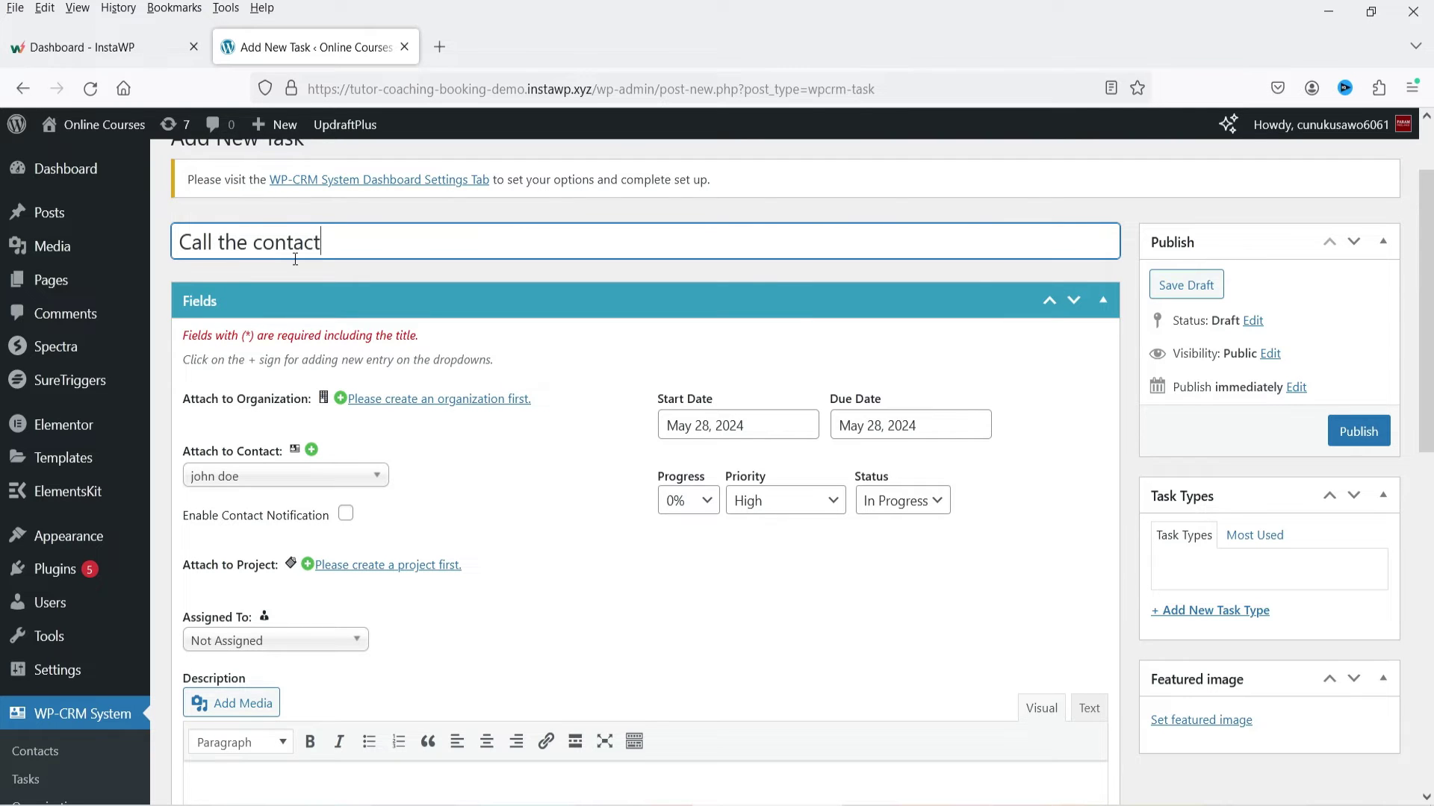
Step: Assign the task to the logged-in user account and enter the description "Call the contact for appointment booking."
{"action": "scroll", "coordinate": [531, 342], "scroll_direction": "down", "scroll_amount": 3}
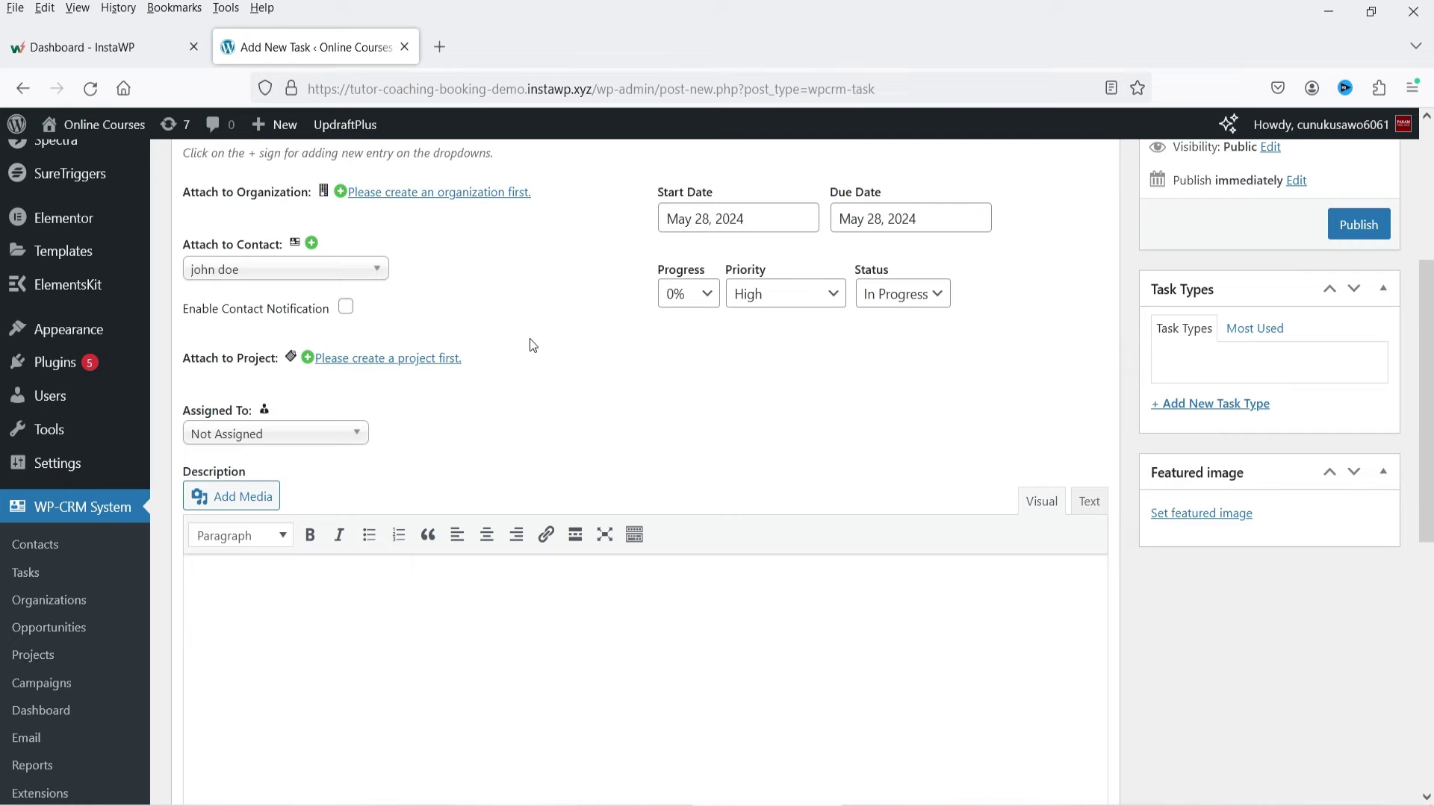
{"action": "left_click", "coordinate": [323, 428]}
{"action": "left_click", "coordinate": [458, 435]}
{"action": "left_click", "coordinate": [334, 440]}
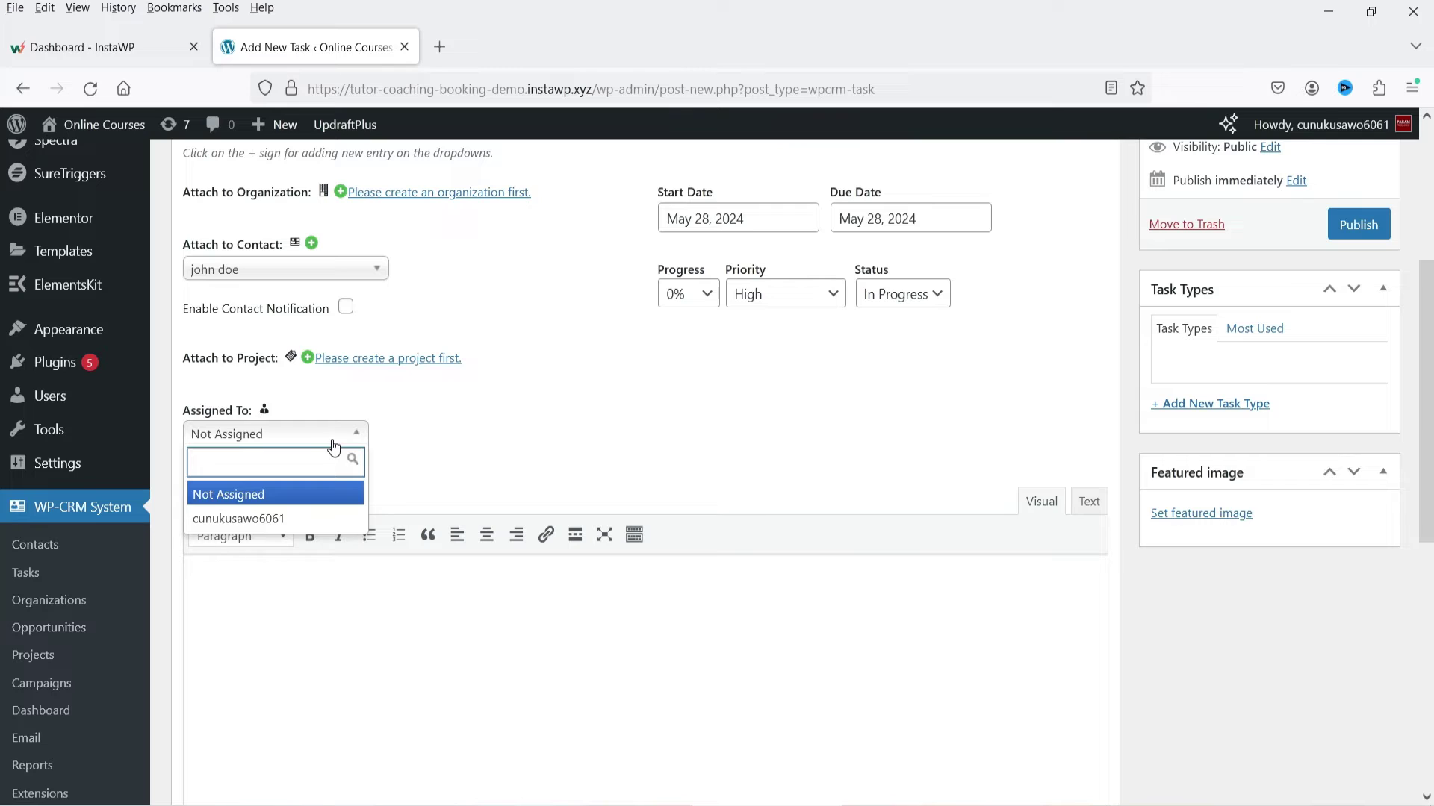
{"action": "left_click", "coordinate": [299, 520]}
{"action": "left_click", "coordinate": [370, 682]}
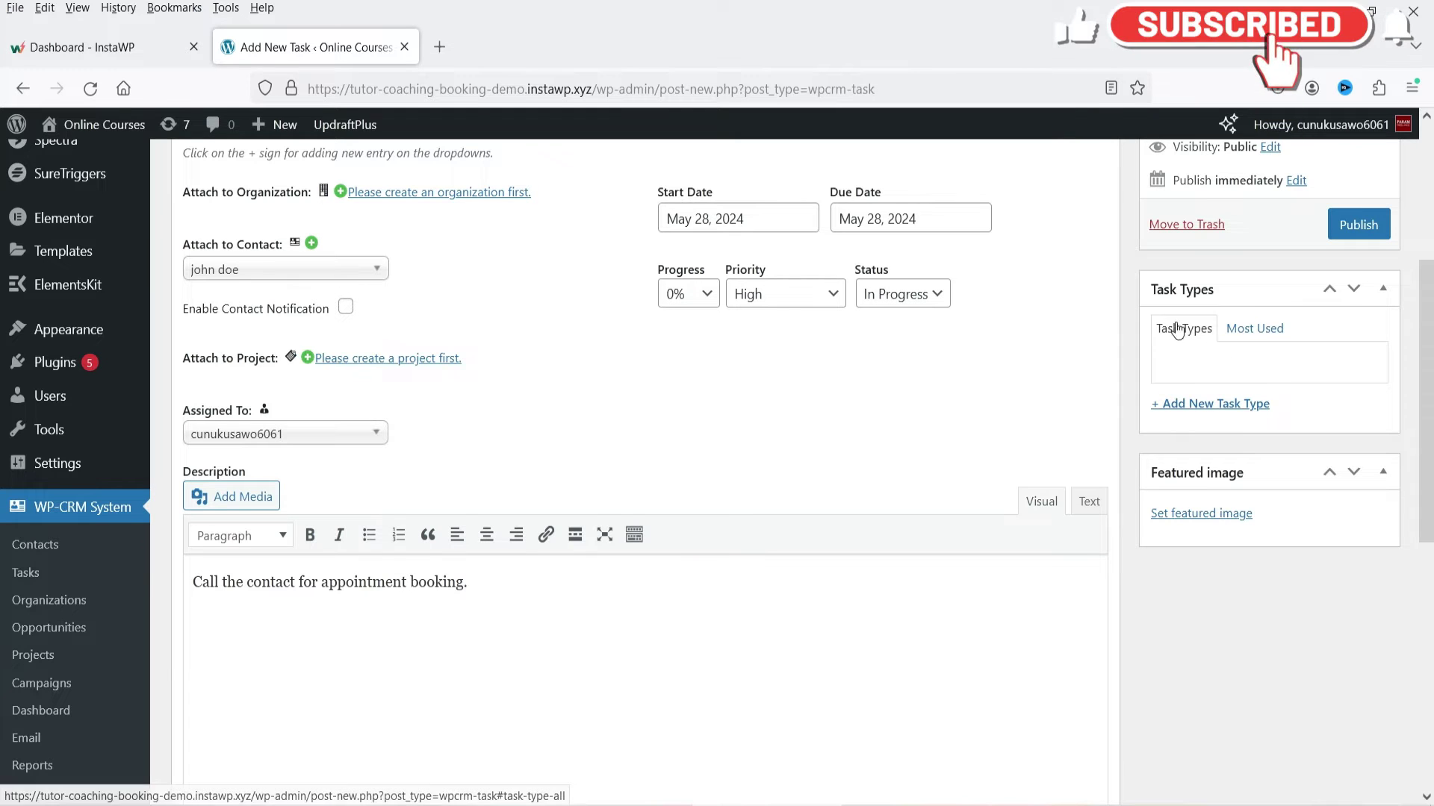
Step: Publish the task and check its entry in the tasks list
{"action": "scroll", "coordinate": [1322, 585], "scroll_direction": "up", "scroll_amount": 1}
{"action": "scroll", "coordinate": [1322, 585], "scroll_direction": "up", "scroll_amount": 1}
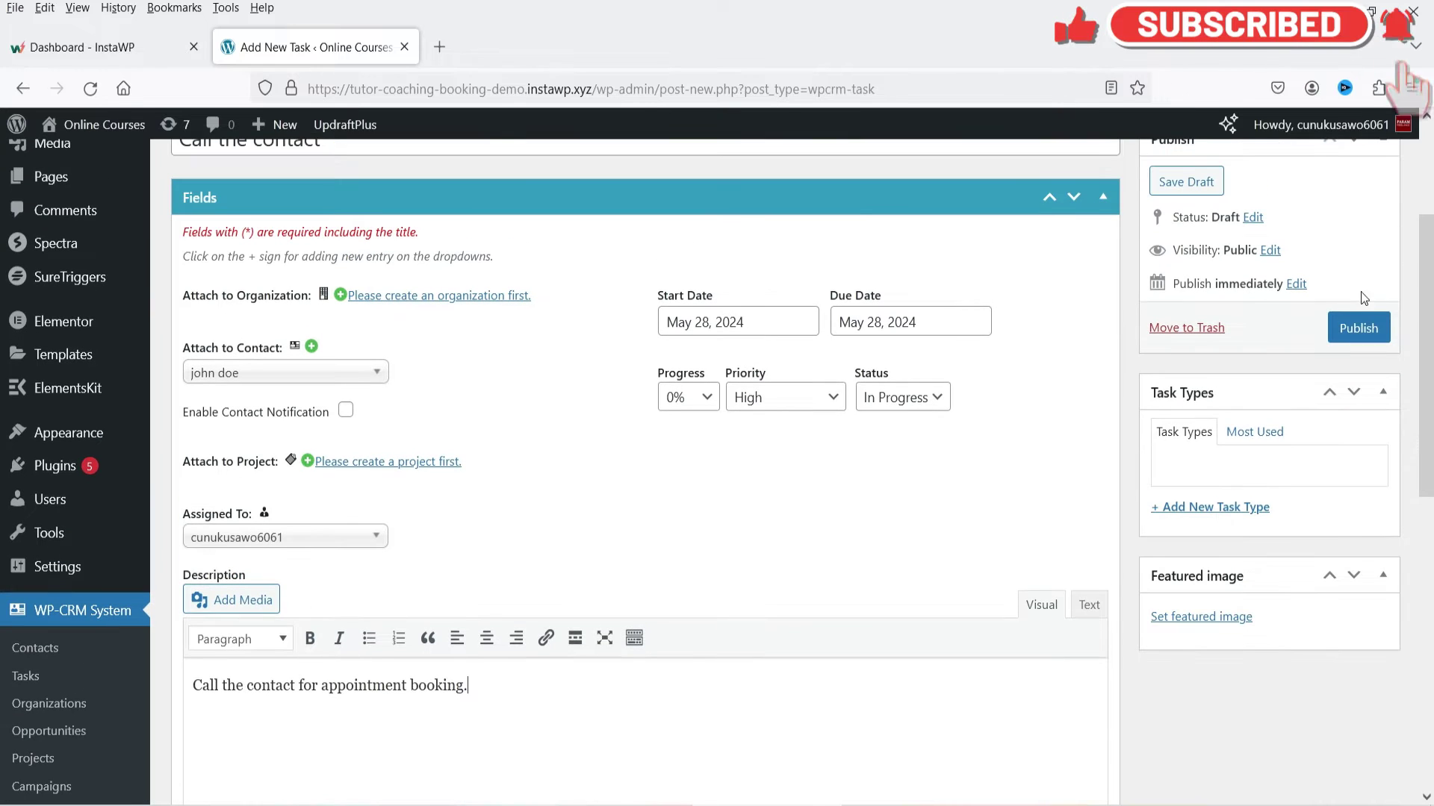
{"action": "left_click", "coordinate": [1359, 328]}
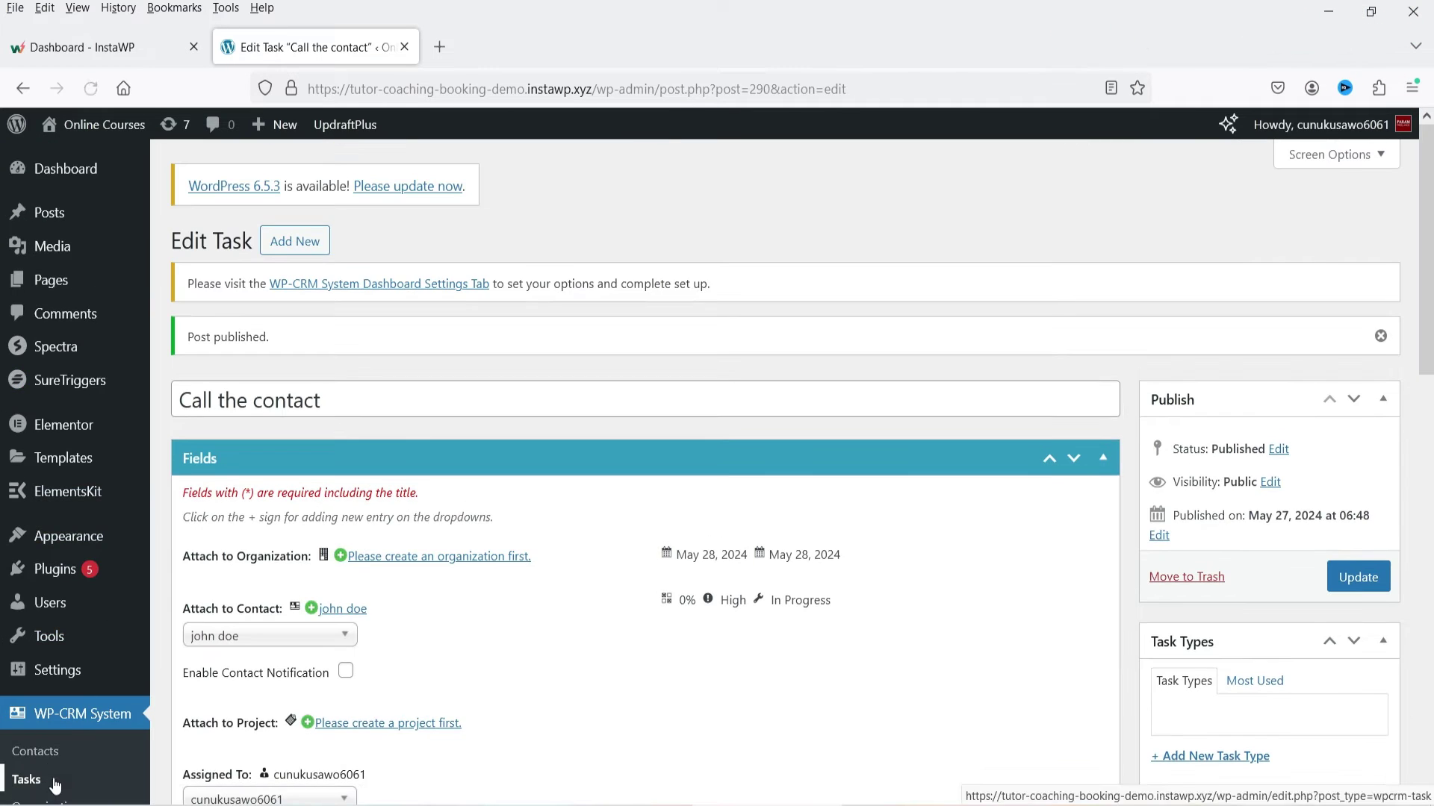
{"action": "left_click", "coordinate": [54, 784]}
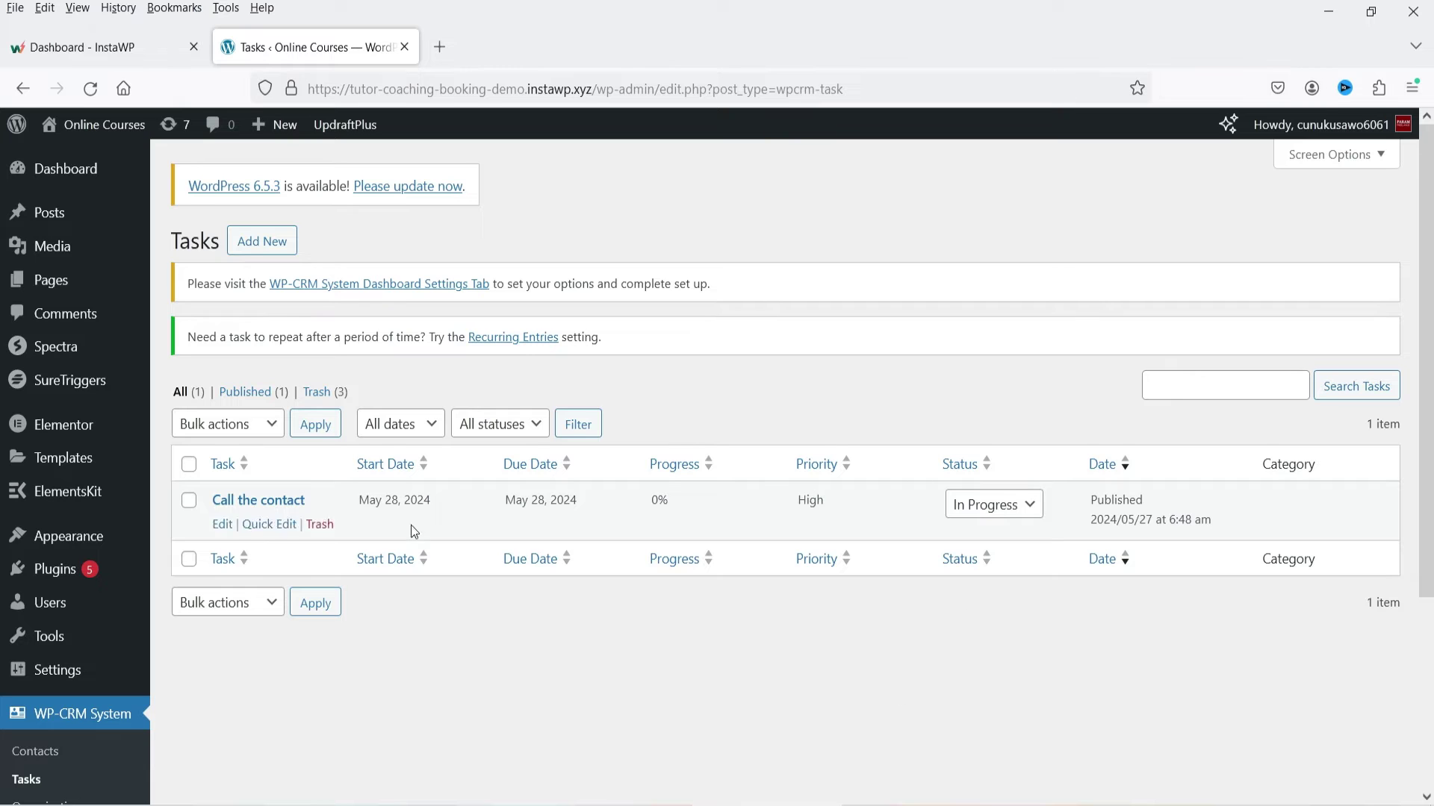
{"action": "scroll", "coordinate": [926, 612], "scroll_direction": "down", "scroll_amount": 1}
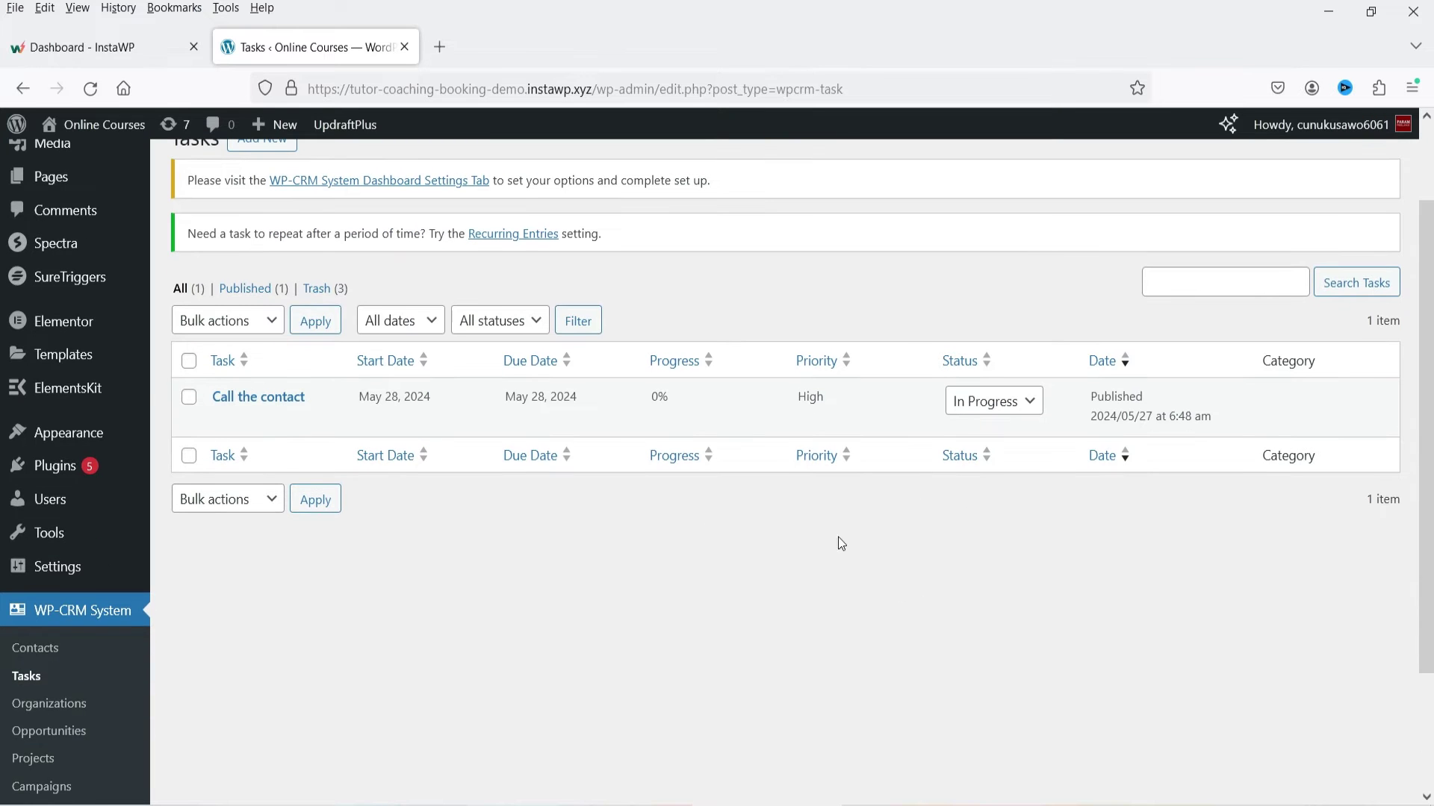
Step: Start a new organization from the WP-CRM System organizations list and look over its form fields
{"action": "left_click", "coordinate": [74, 708]}
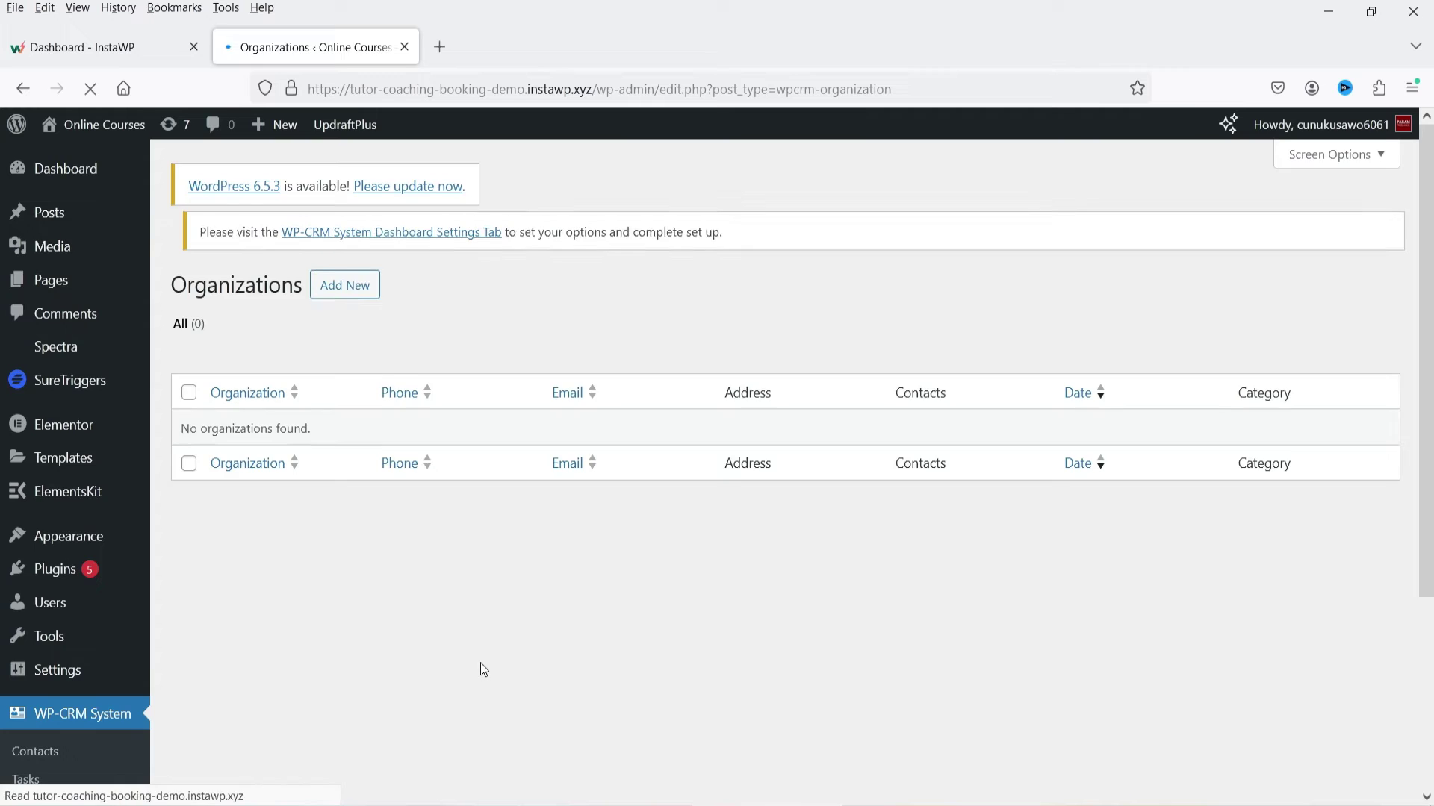
{"action": "scroll", "coordinate": [490, 603], "scroll_direction": "down", "scroll_amount": 3}
{"action": "scroll", "coordinate": [483, 557], "scroll_direction": "up", "scroll_amount": 4}
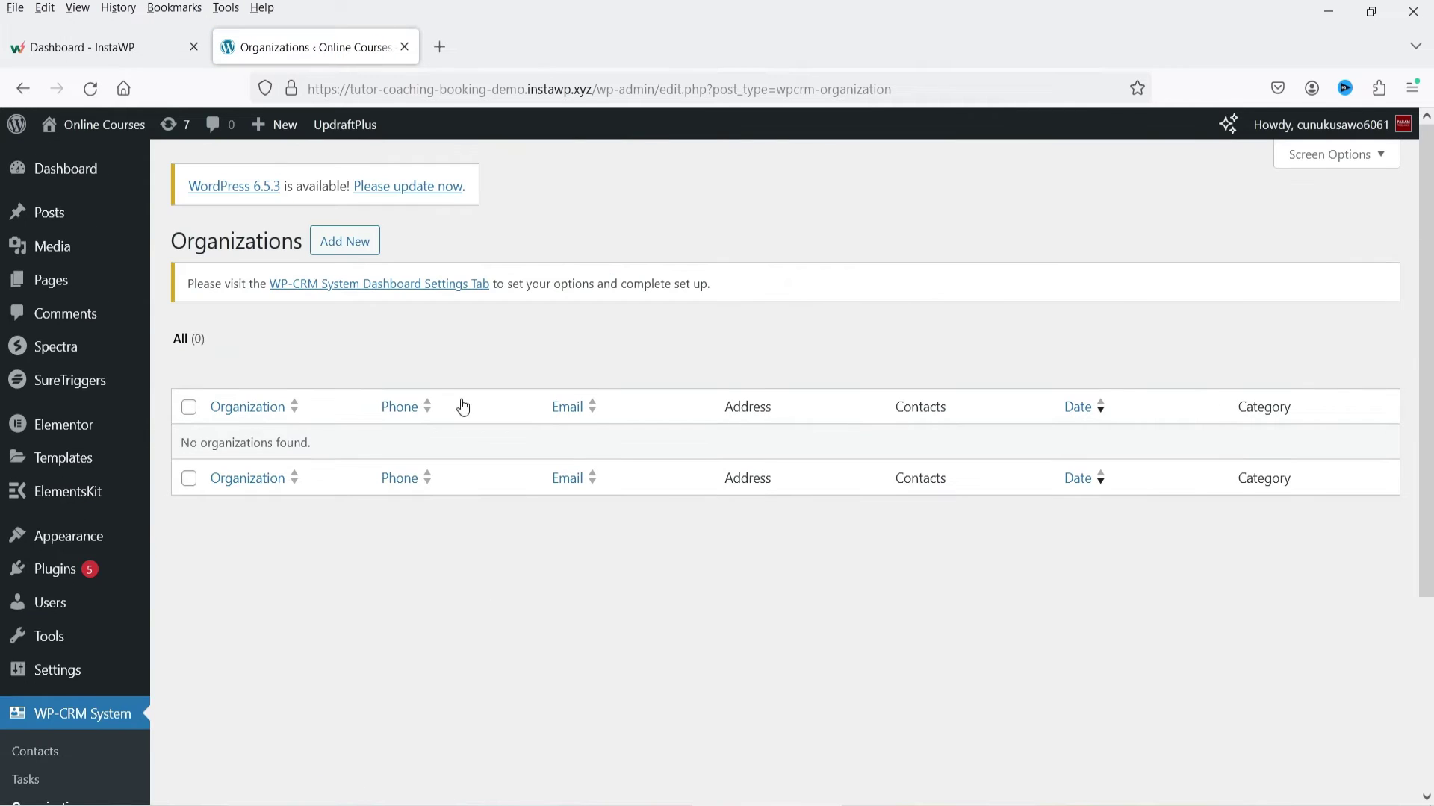
{"action": "left_click", "coordinate": [347, 241]}
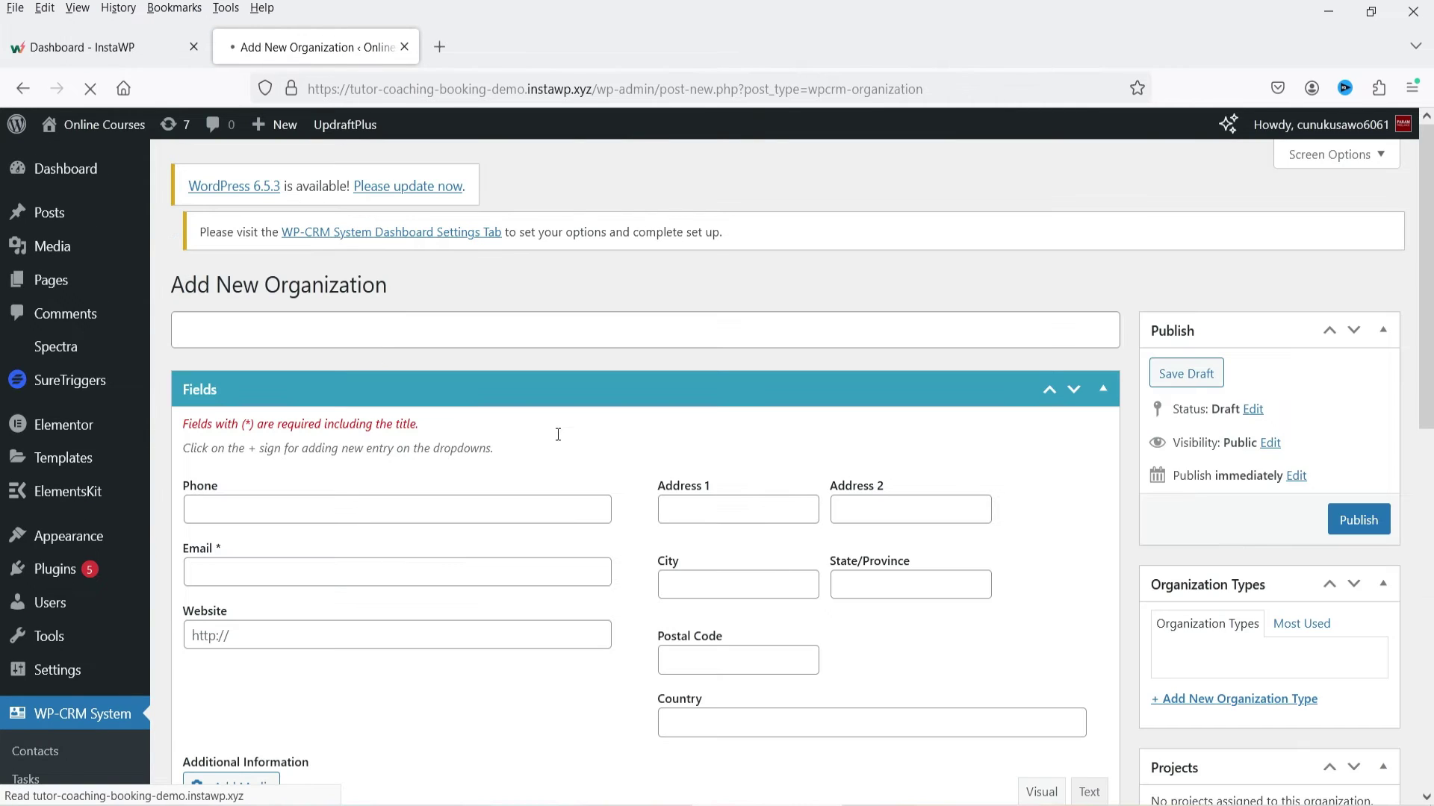
{"action": "scroll", "coordinate": [567, 423], "scroll_direction": "down", "scroll_amount": 4}
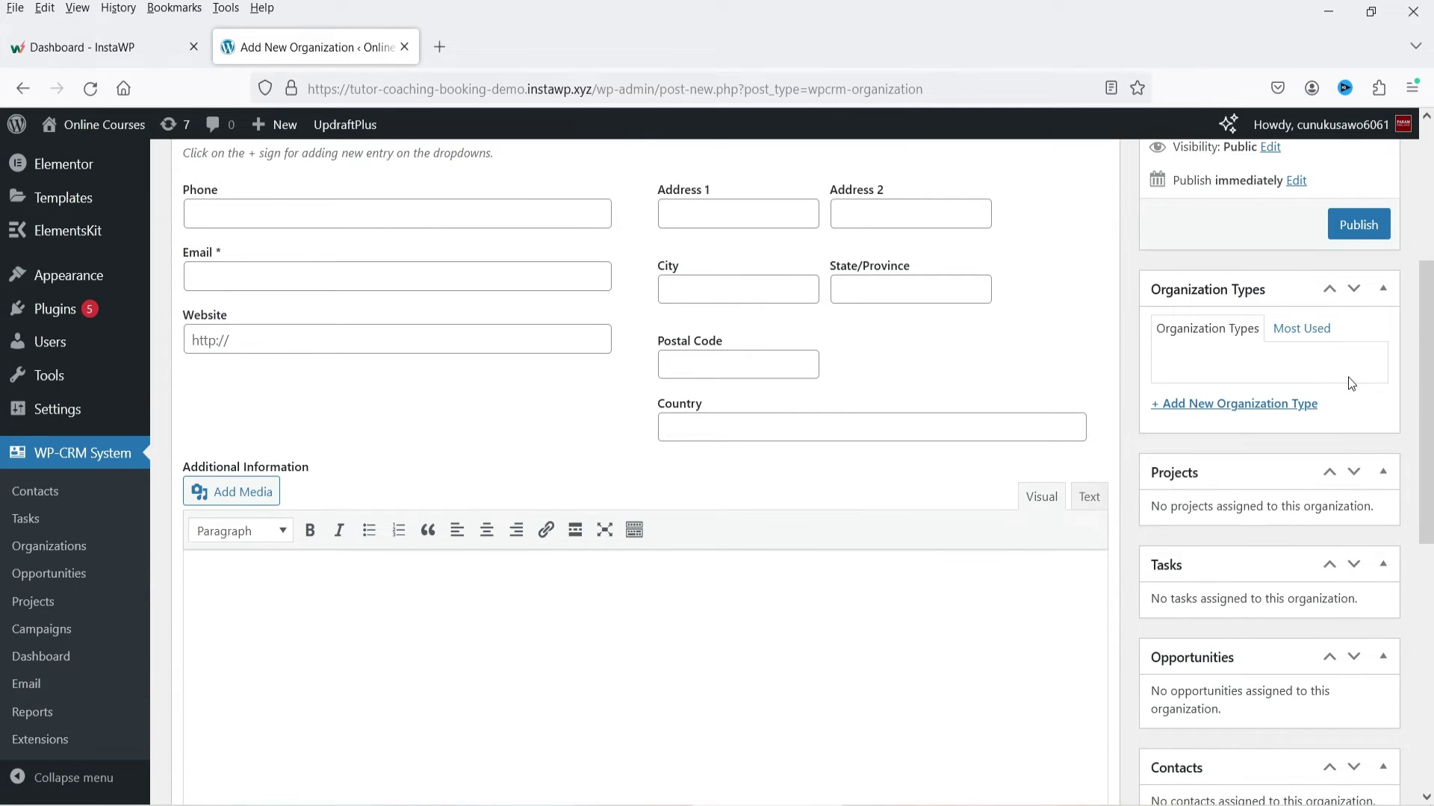
Step: Review the organization form's related-record boxes and start a new project from the WP-CRM System projects list
{"action": "scroll", "coordinate": [1348, 373], "scroll_direction": "down", "scroll_amount": 3}
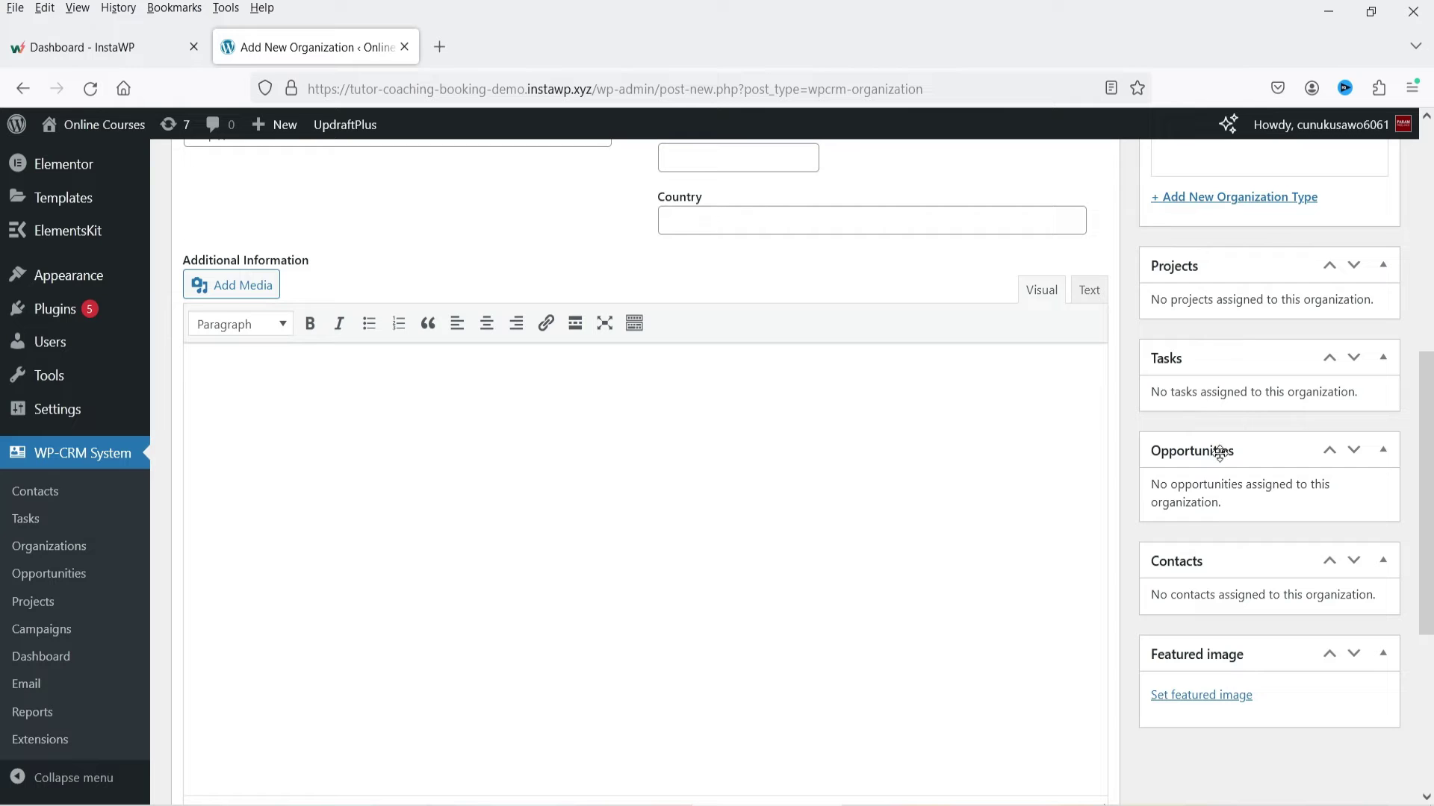
{"action": "scroll", "coordinate": [1270, 541], "scroll_direction": "up", "scroll_amount": 2}
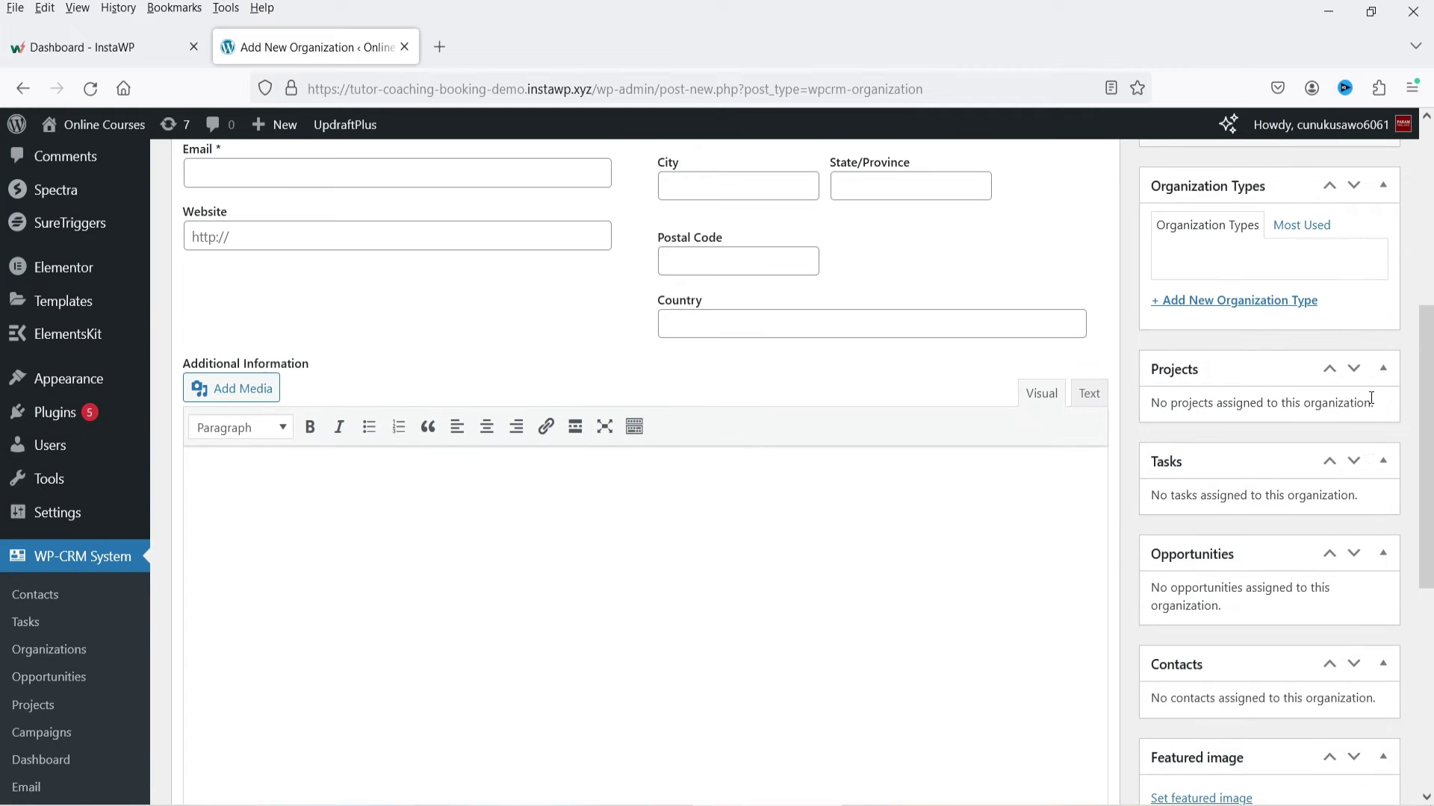
{"action": "left_click", "coordinate": [36, 705]}
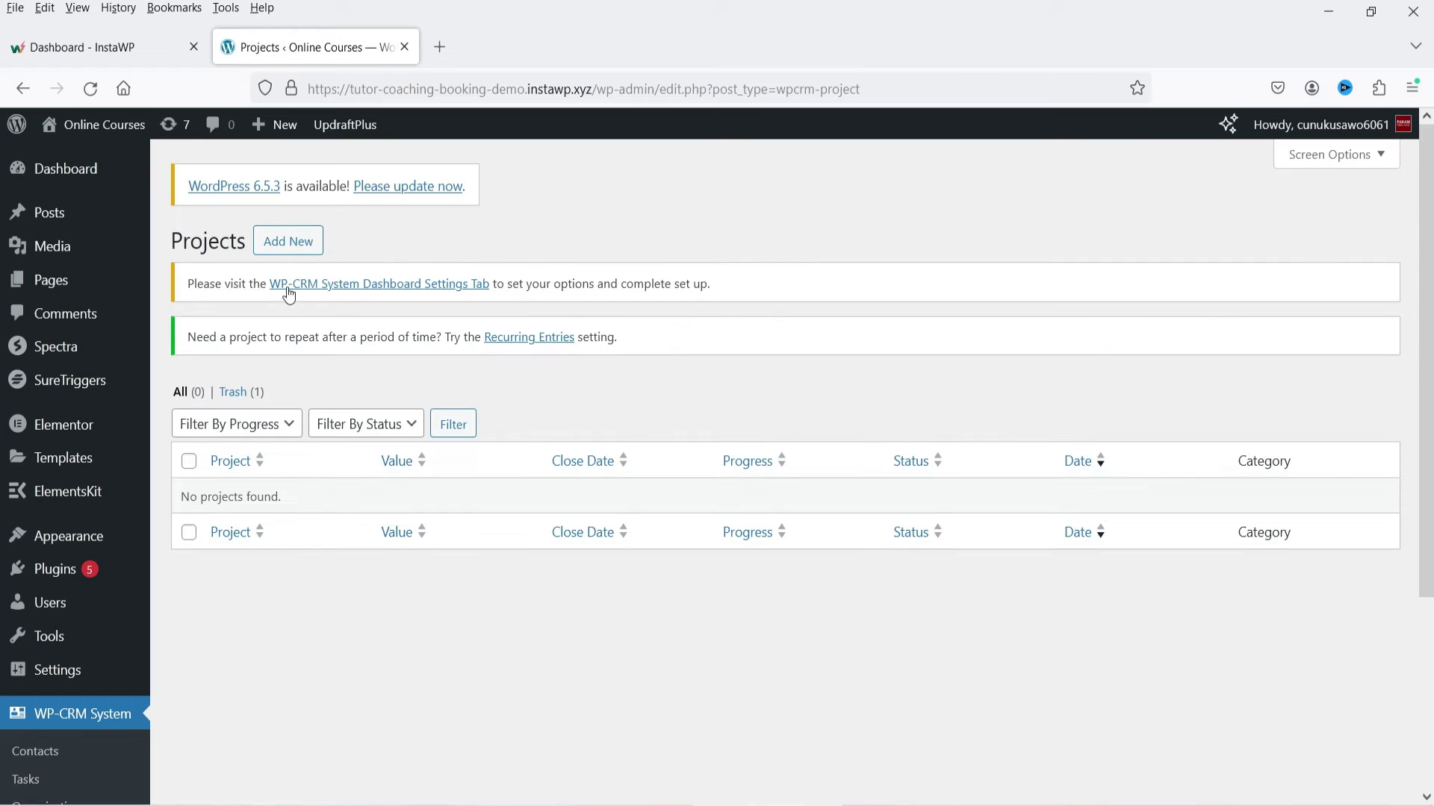
{"action": "left_click", "coordinate": [298, 241]}
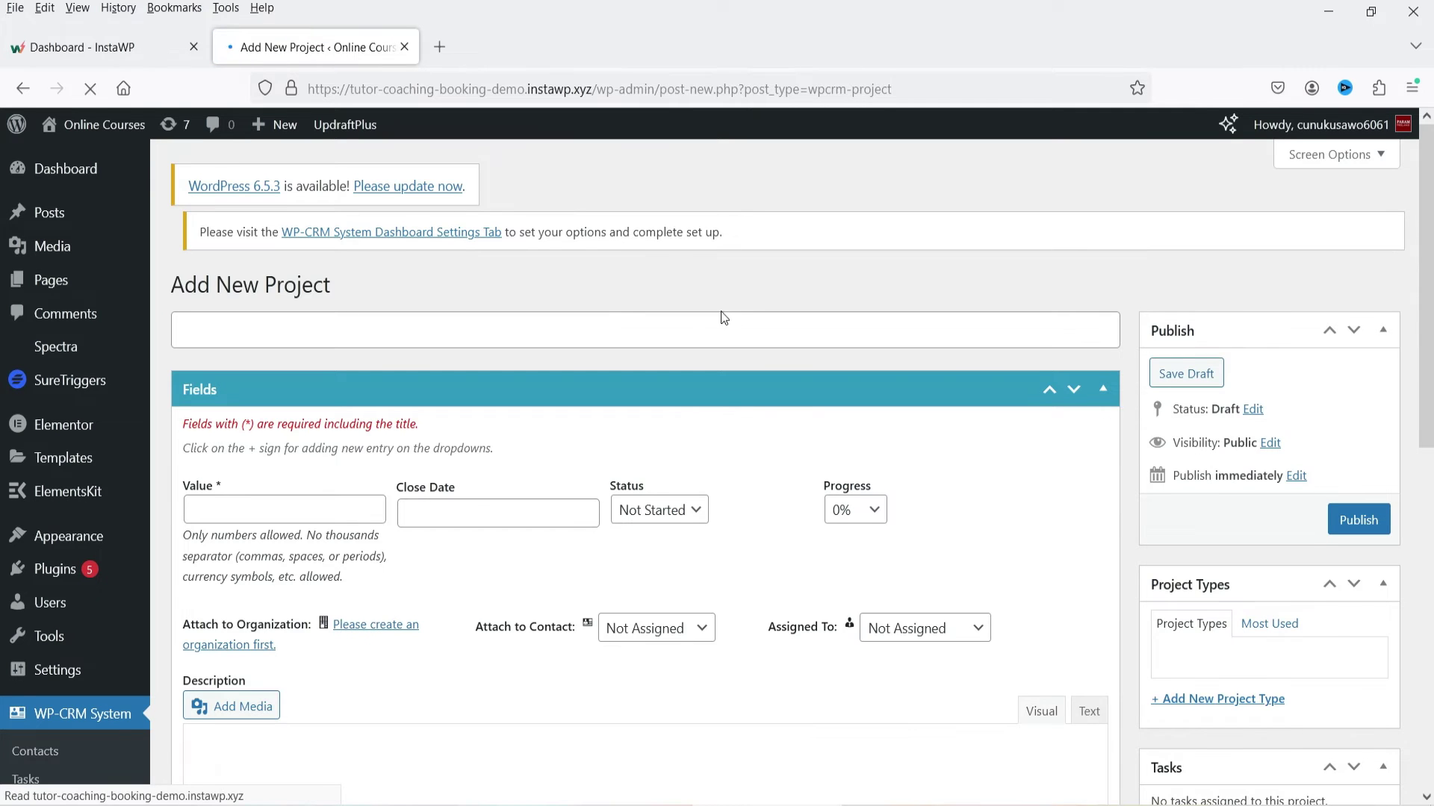
{"action": "scroll", "coordinate": [538, 403], "scroll_direction": "down", "scroll_amount": 3}
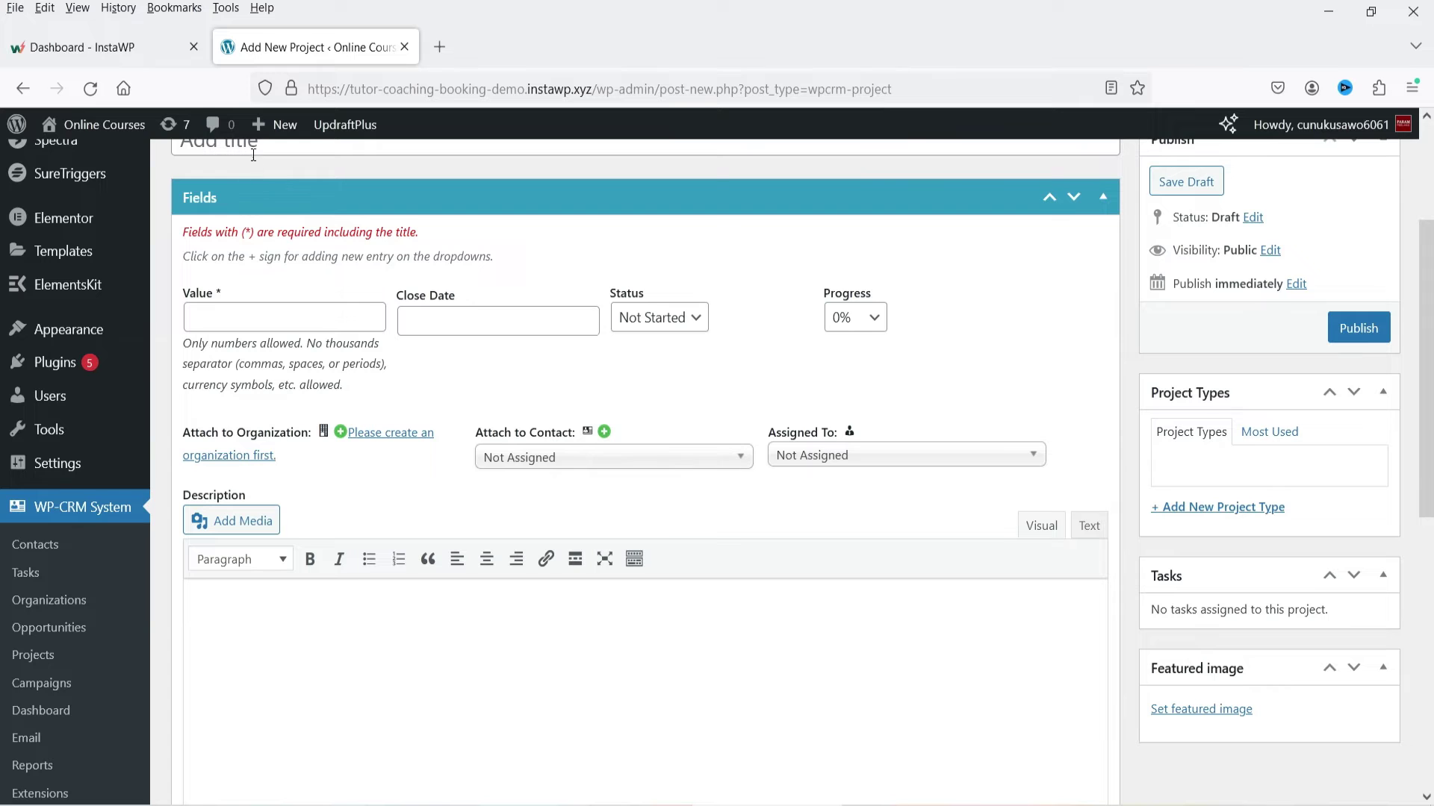
Step: Examine the new project form's close date, contact and assignee choices, description, discussion and author sections without filling them in
{"action": "left_click", "coordinate": [451, 326]}
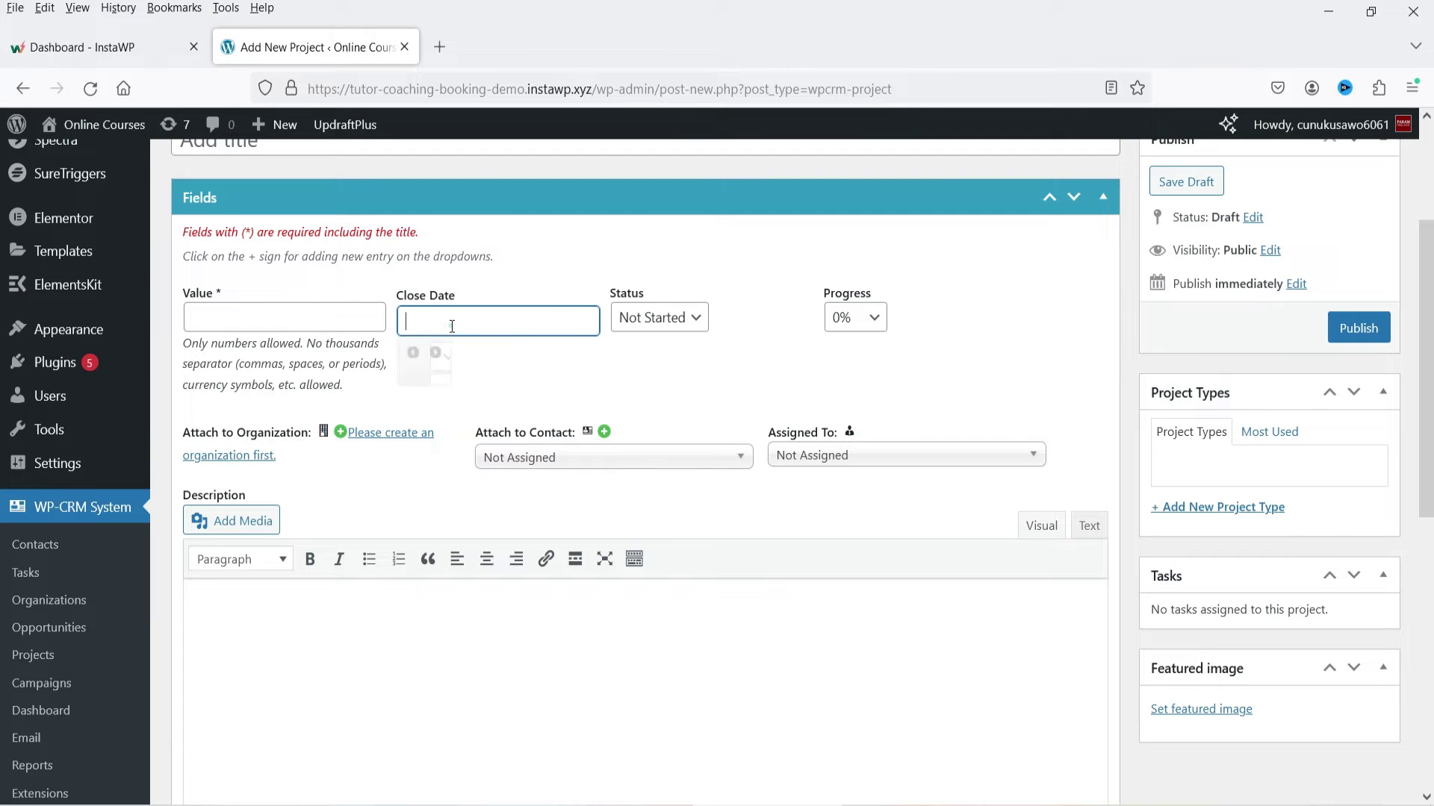
{"action": "left_click", "coordinate": [969, 357]}
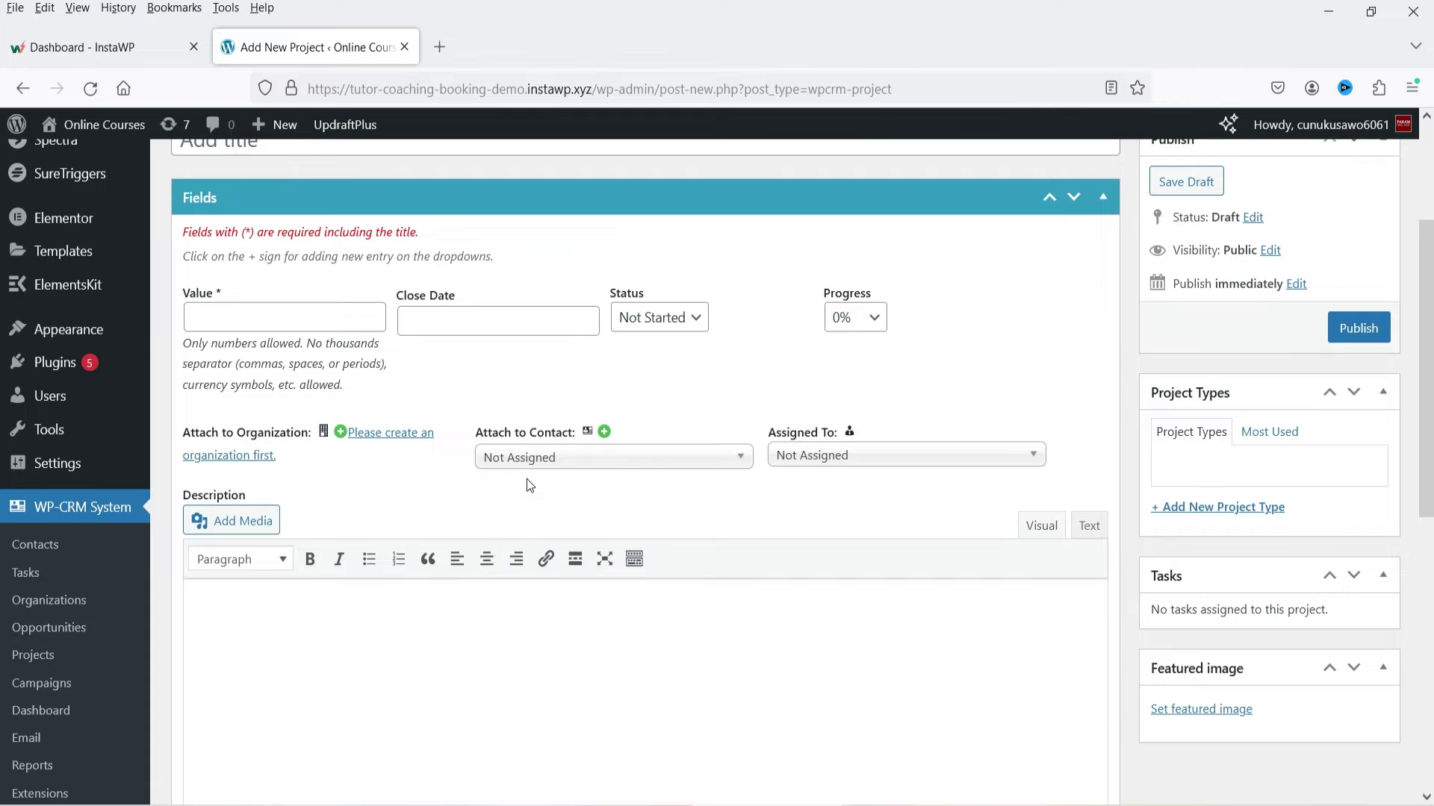
{"action": "left_click", "coordinate": [527, 457]}
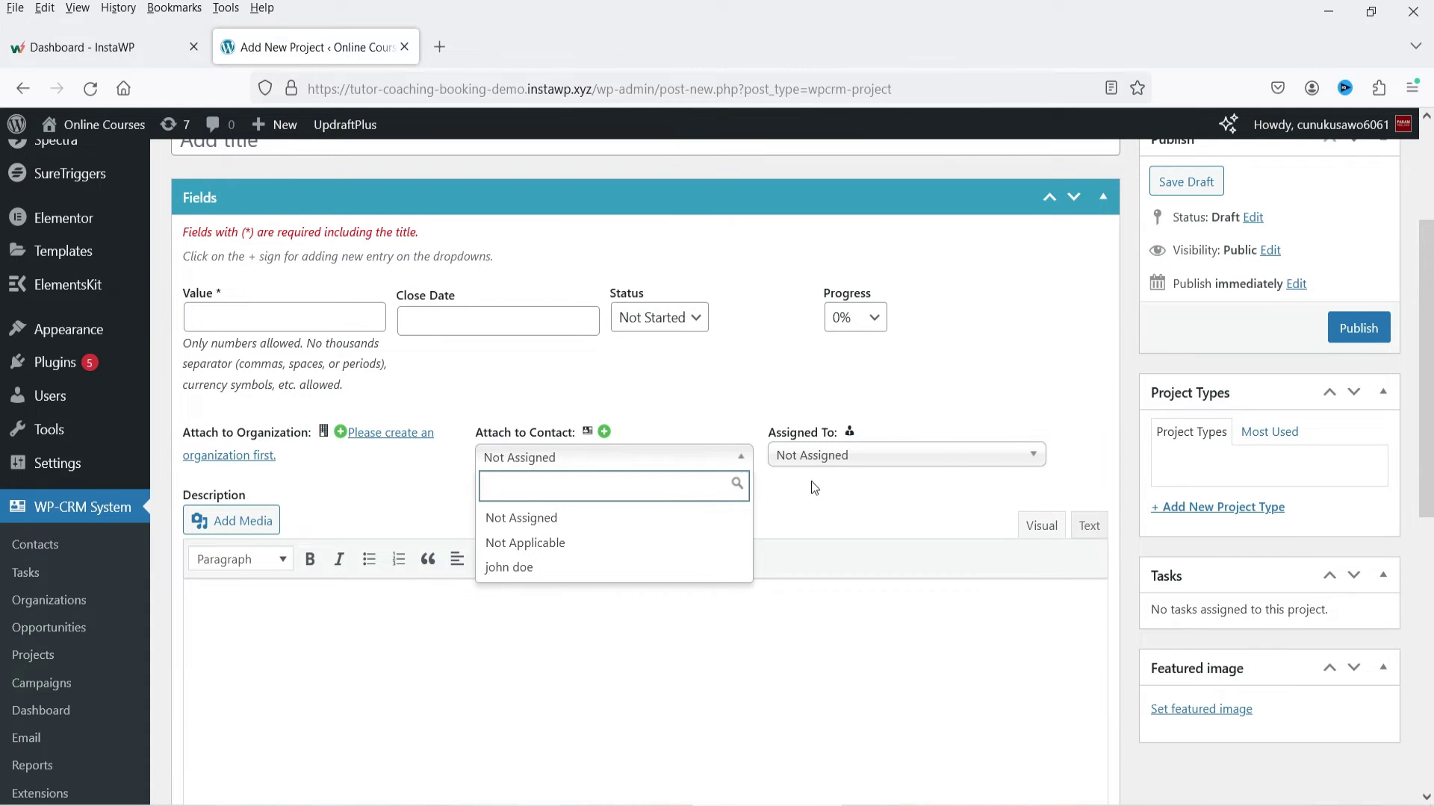
{"action": "left_click", "coordinate": [818, 455]}
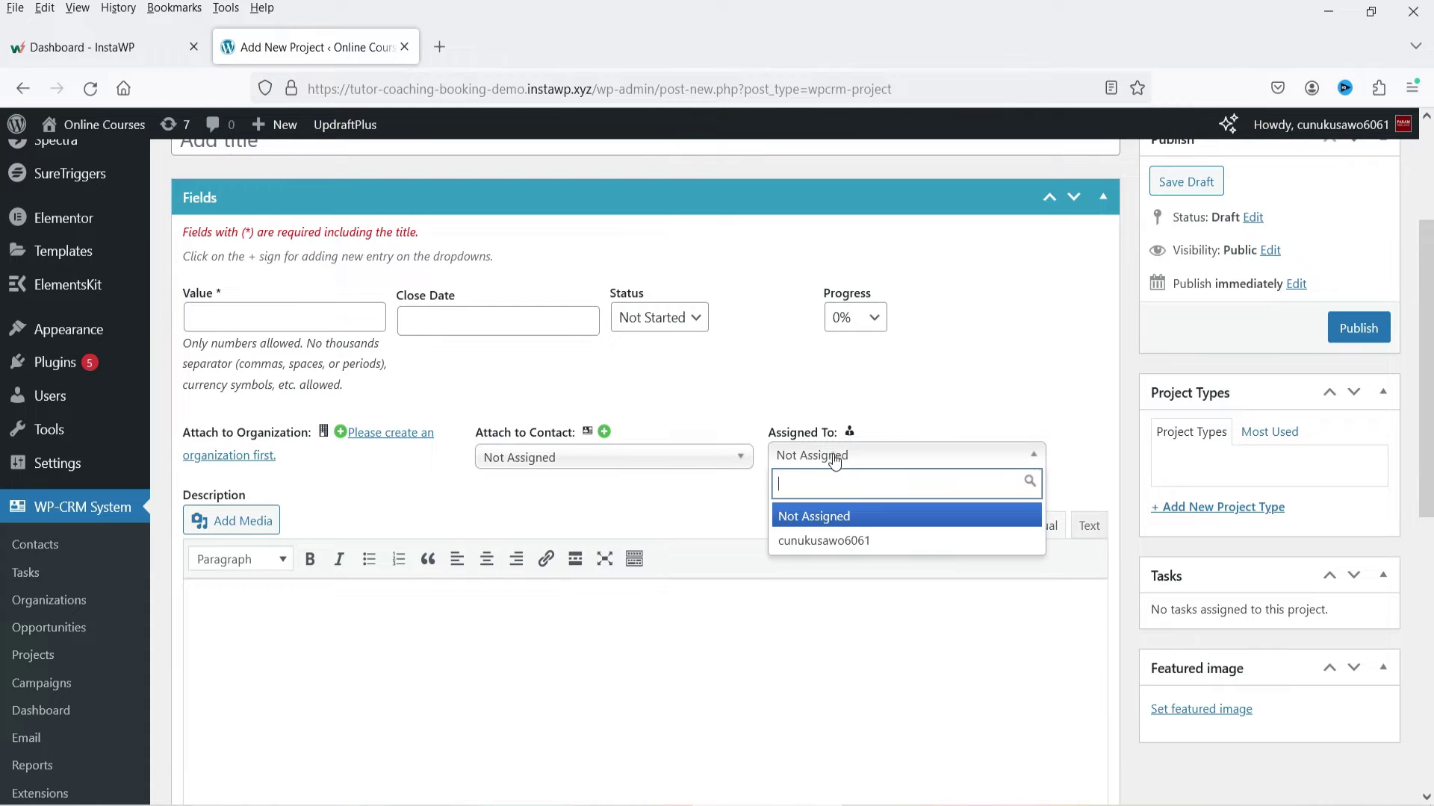
{"action": "left_click", "coordinate": [849, 709]}
{"action": "scroll", "coordinate": [850, 709], "scroll_direction": "down", "scroll_amount": 3}
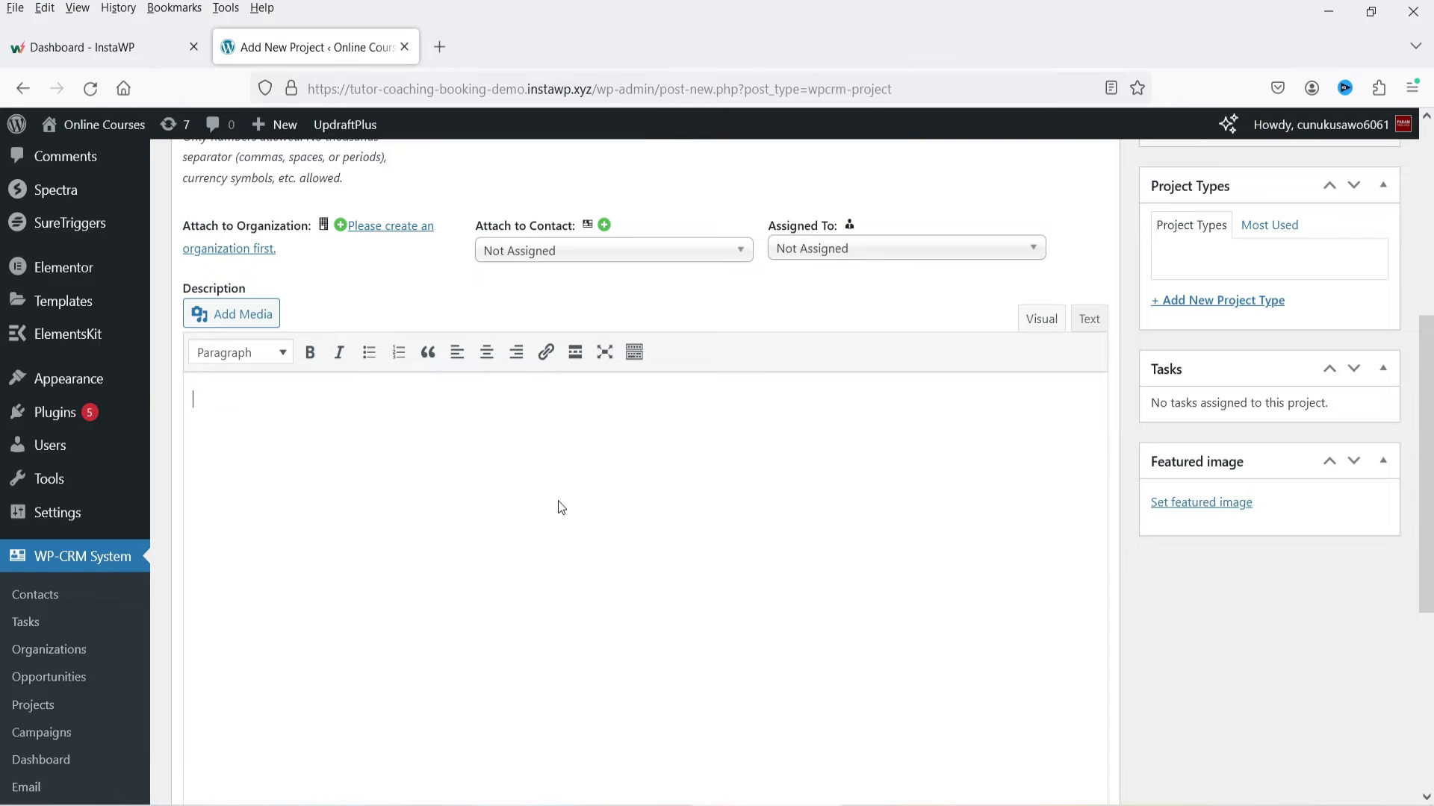
{"action": "scroll", "coordinate": [561, 507], "scroll_direction": "down", "scroll_amount": 5}
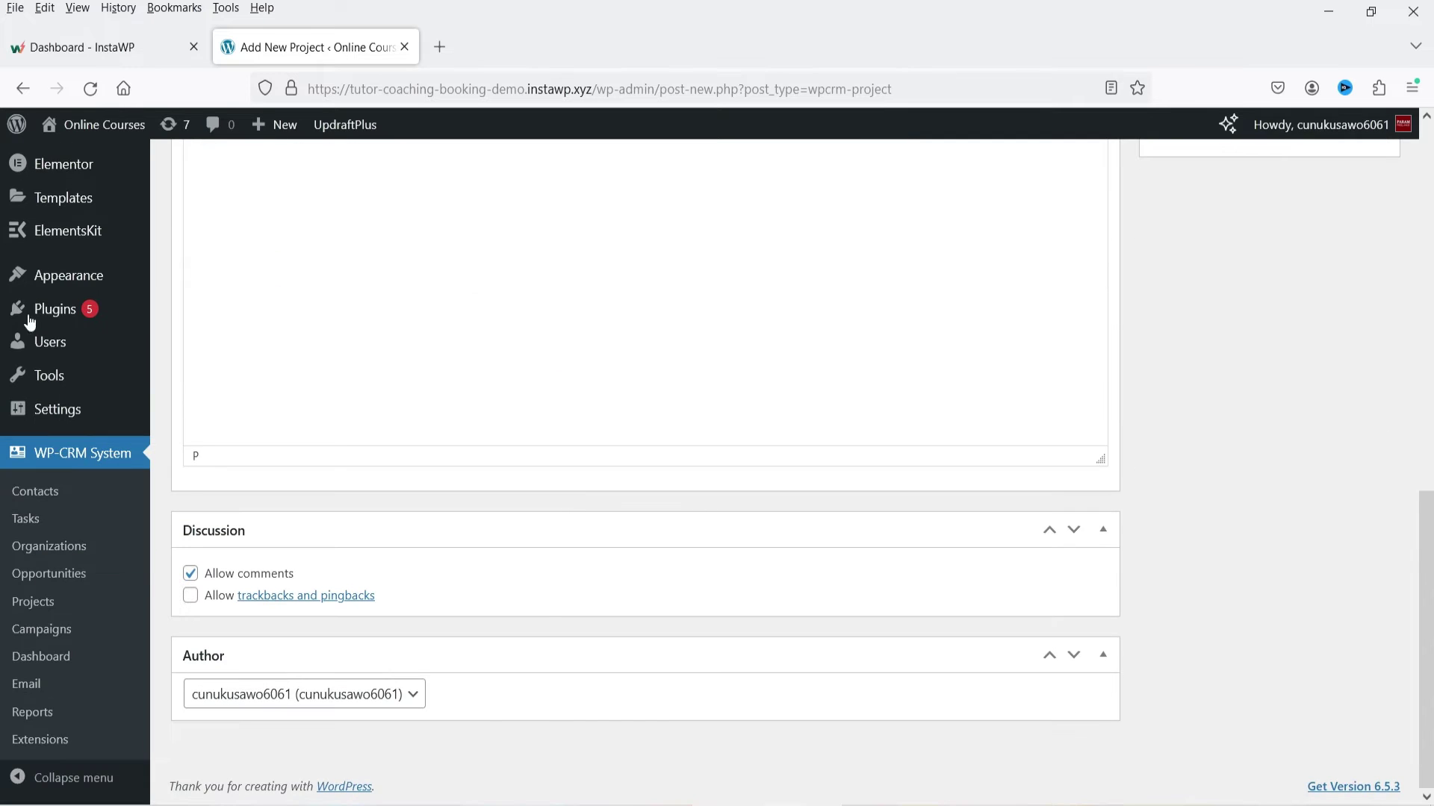
Step: Start a new campaign from the WP-CRM System campaigns list
{"action": "left_click", "coordinate": [39, 627]}
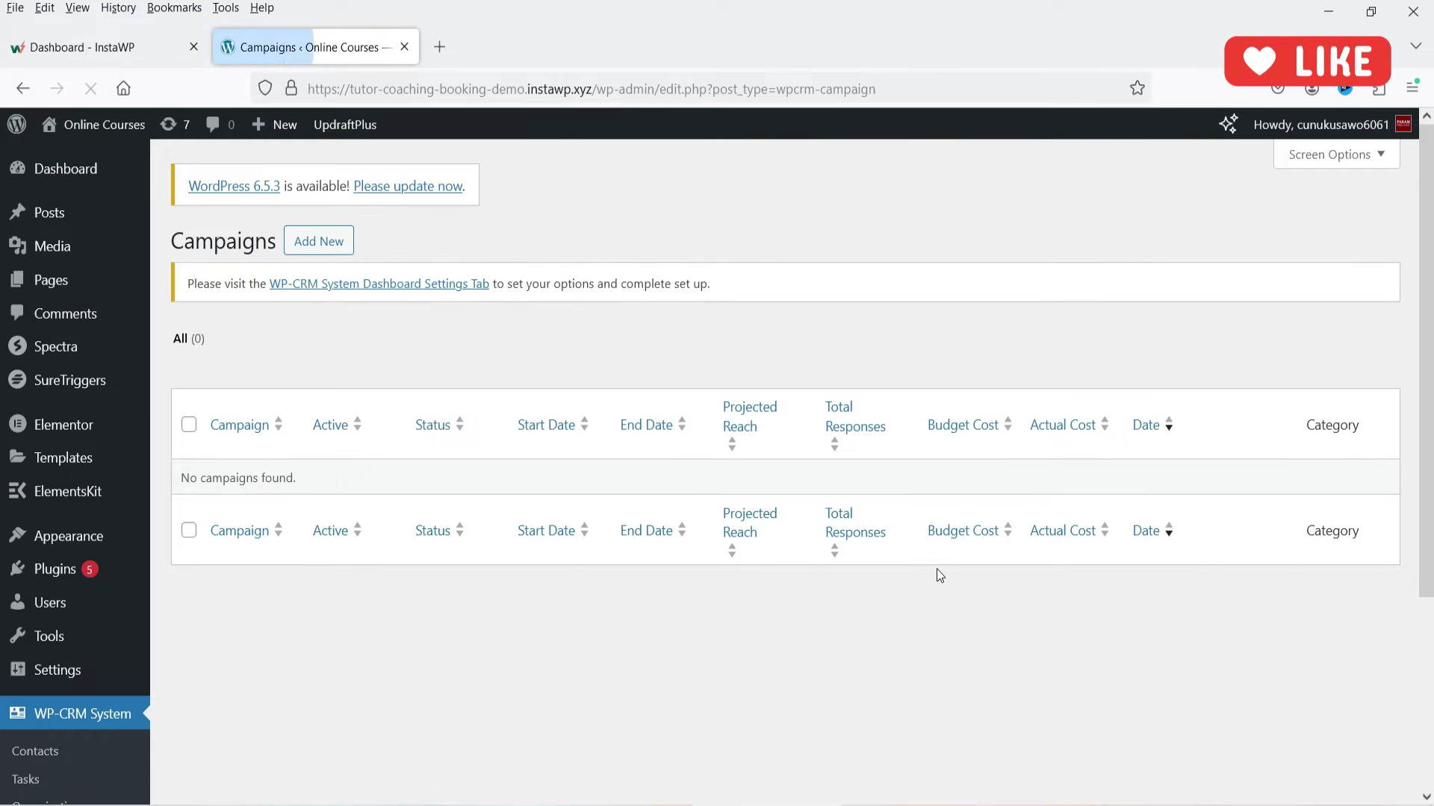
{"action": "left_click", "coordinate": [318, 240]}
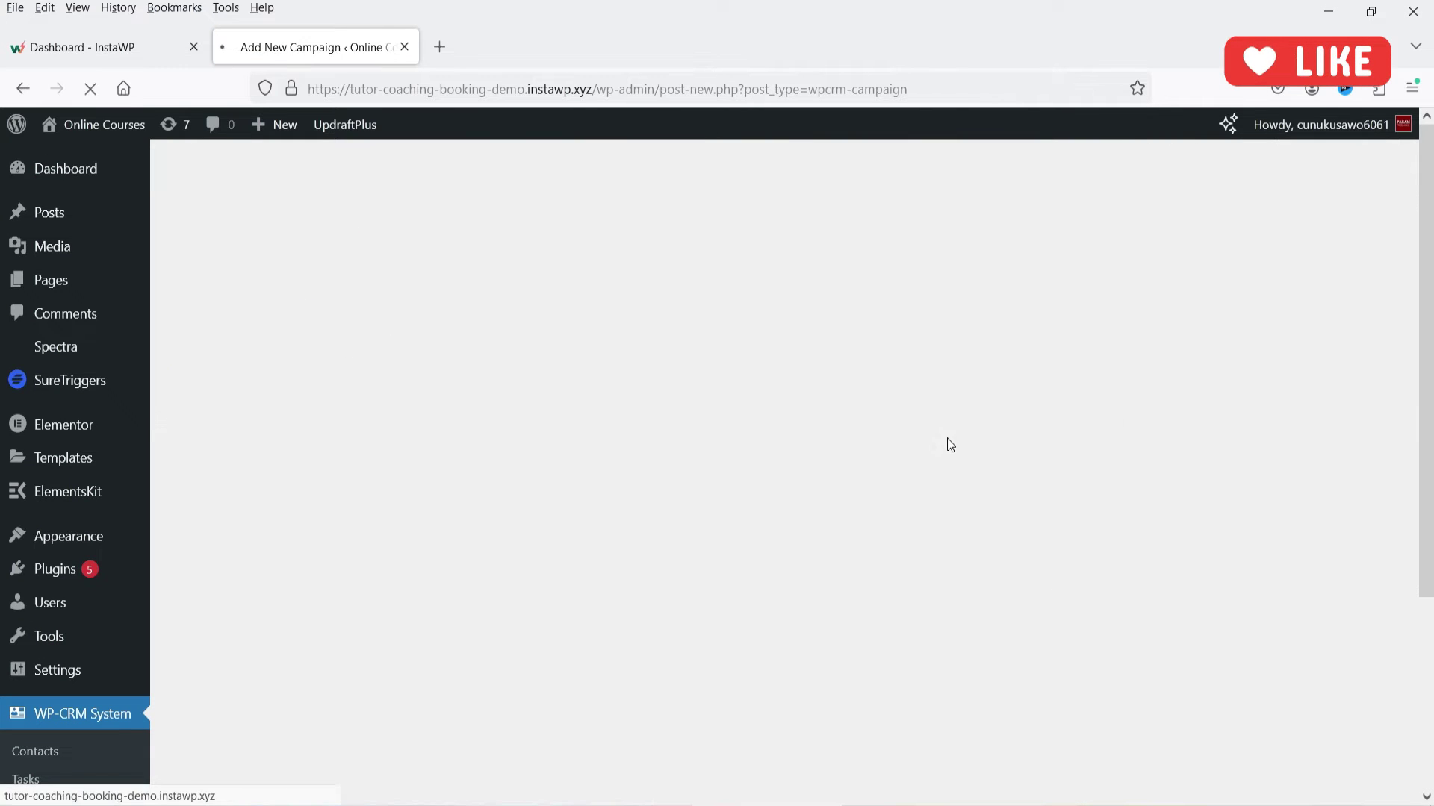
{"action": "scroll", "coordinate": [879, 413], "scroll_direction": "down", "scroll_amount": 2}
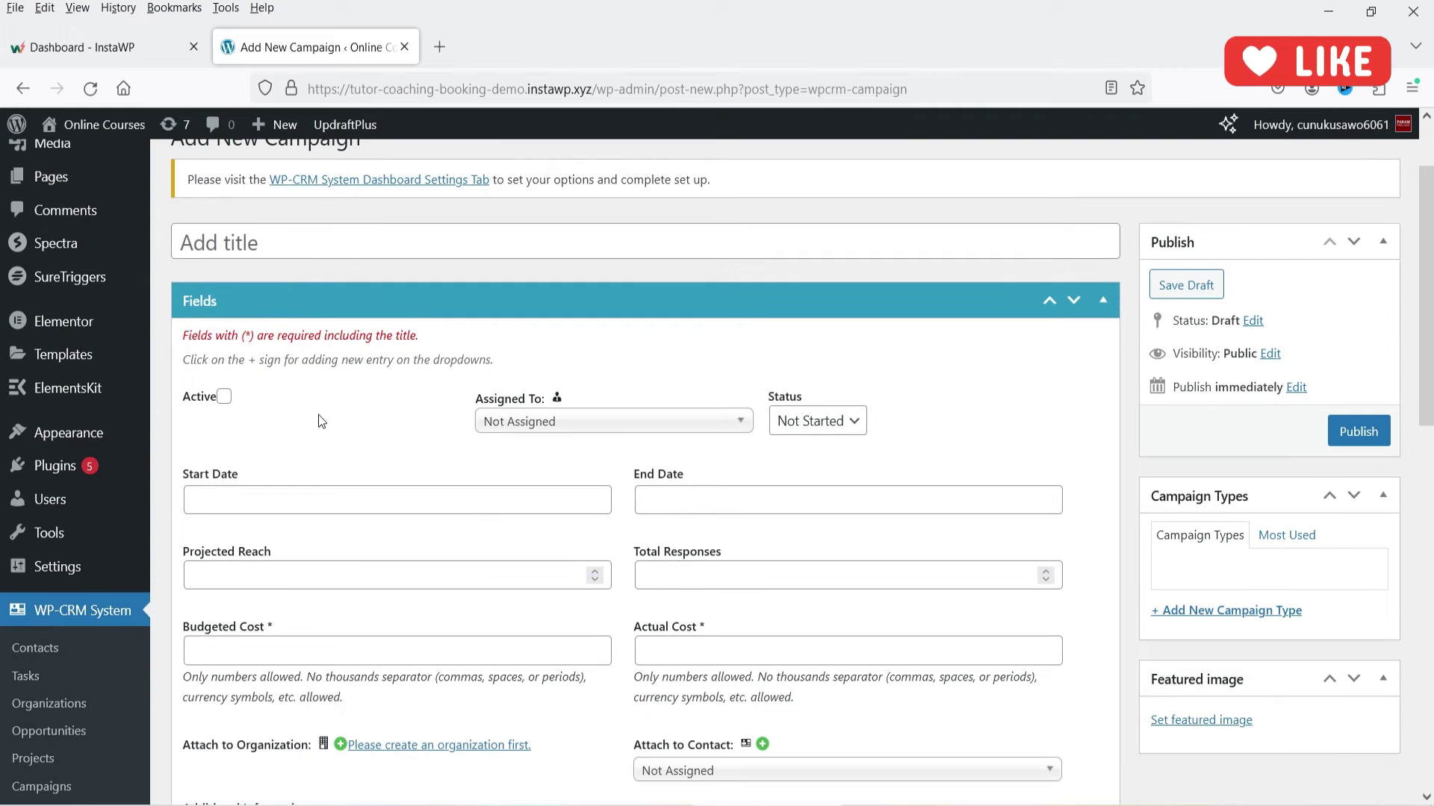
Step: Examine the campaign form's assignee and status options, projected reach, total responses, cost and additional information fields
{"action": "left_click", "coordinate": [598, 414]}
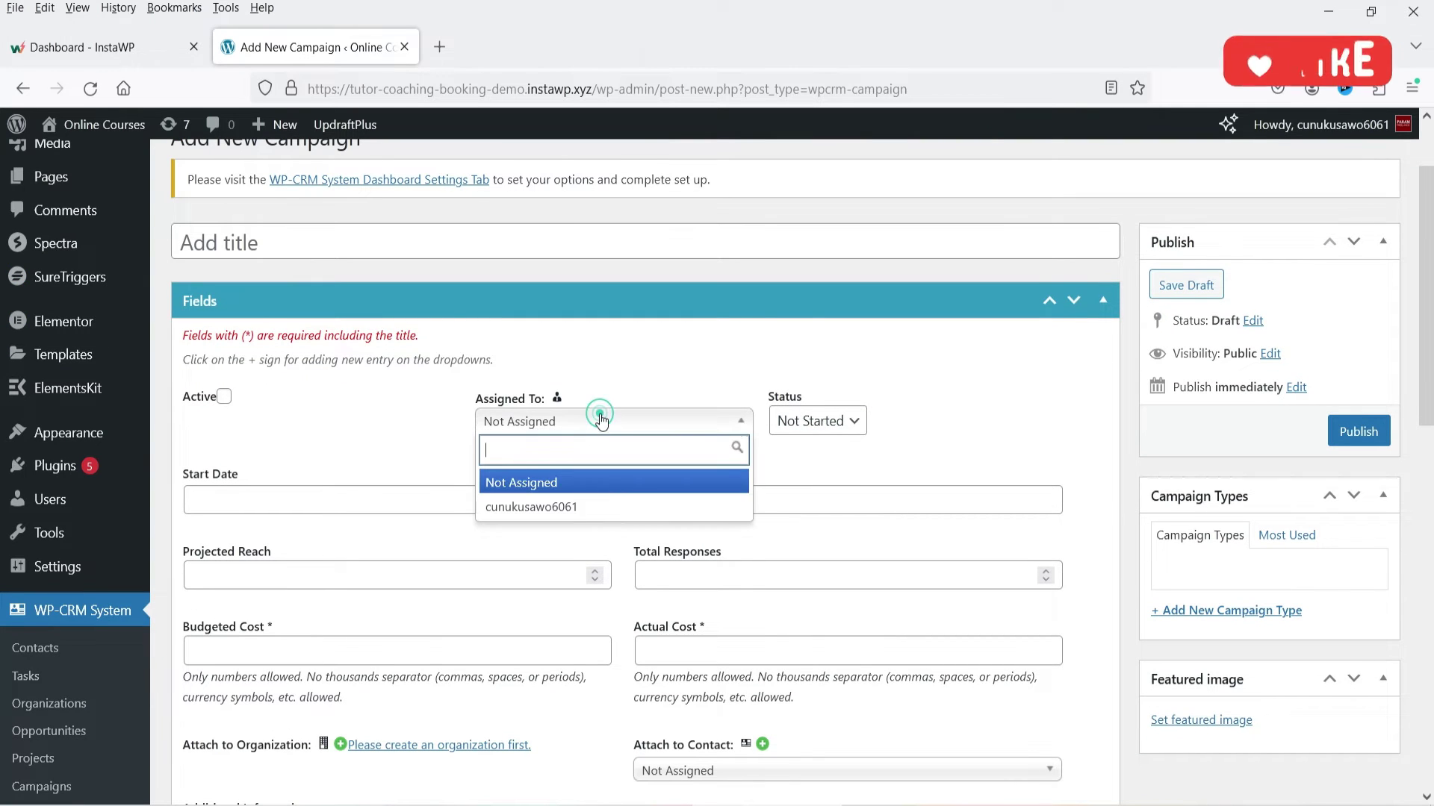
{"action": "left_click", "coordinate": [825, 420]}
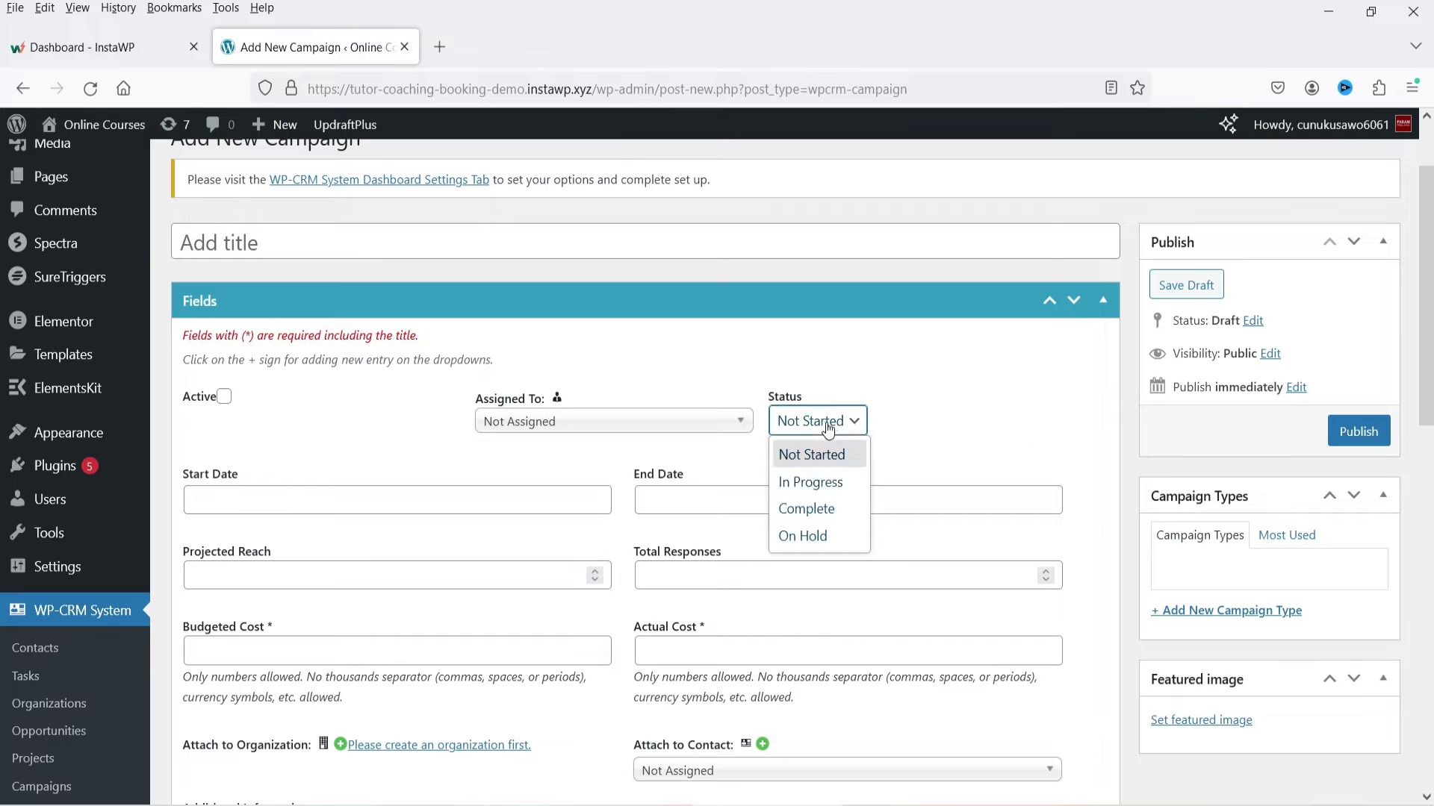
{"action": "left_click", "coordinate": [499, 477]}
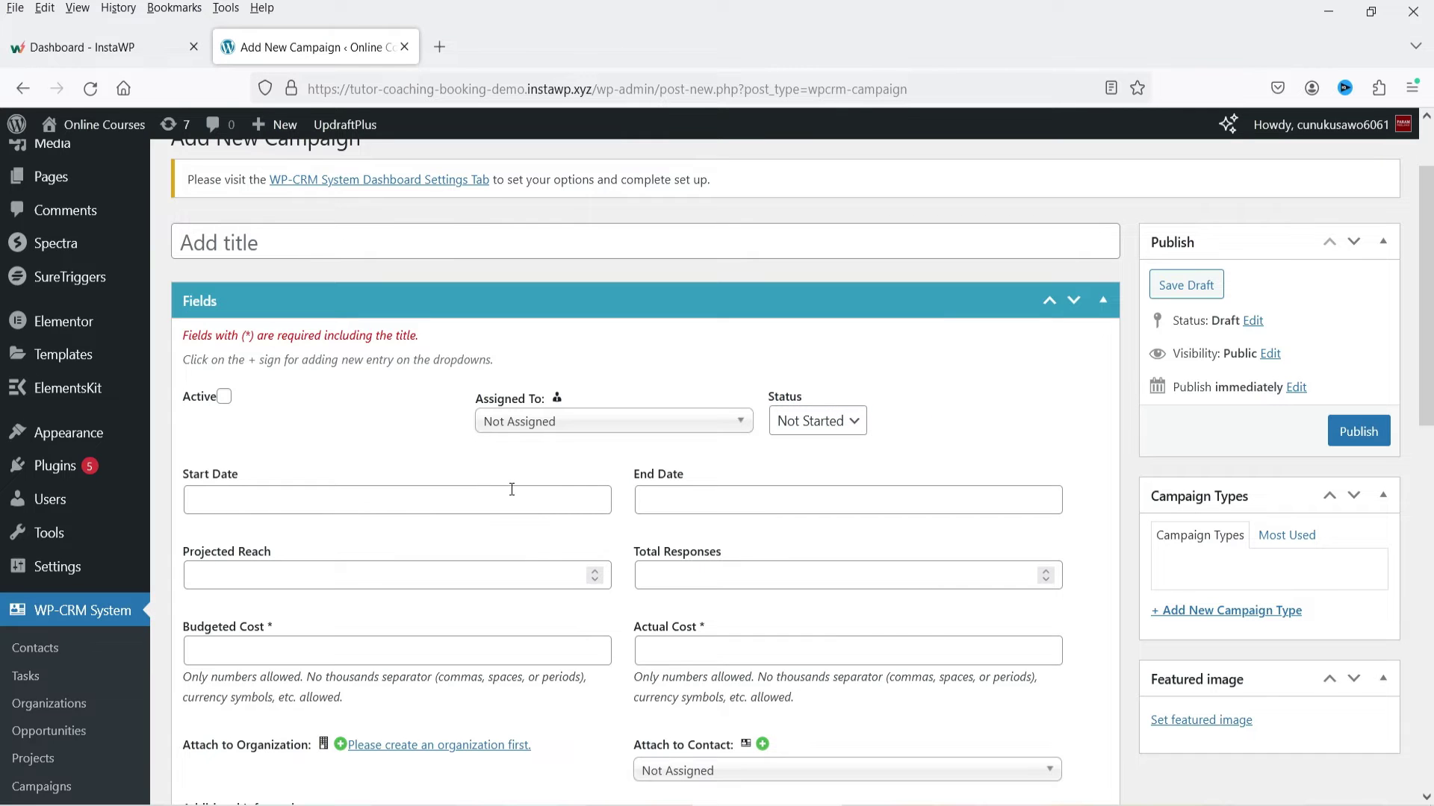
{"action": "scroll", "coordinate": [403, 488], "scroll_direction": "down", "scroll_amount": 3}
{"action": "left_click", "coordinate": [341, 371]}
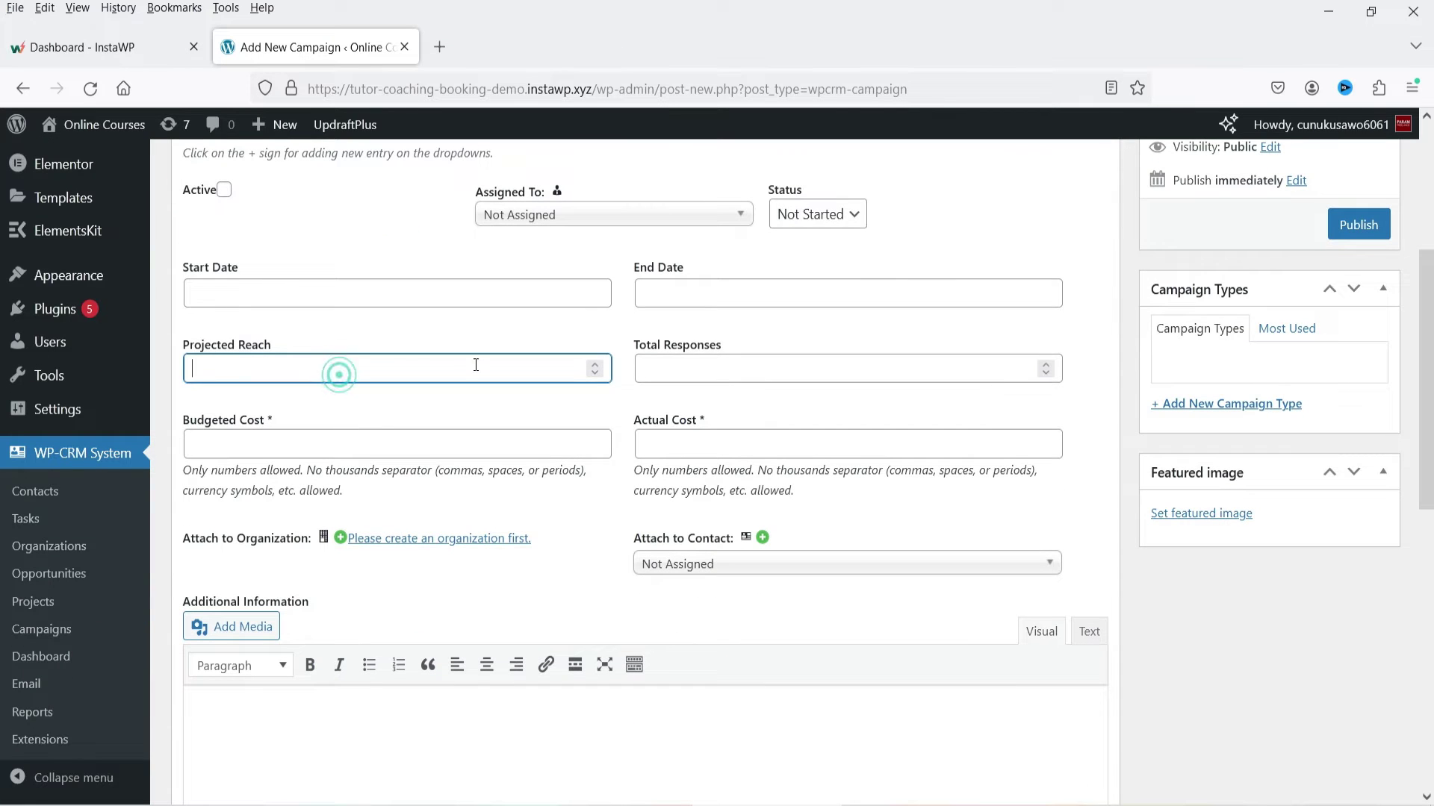
{"action": "left_click", "coordinate": [750, 365]}
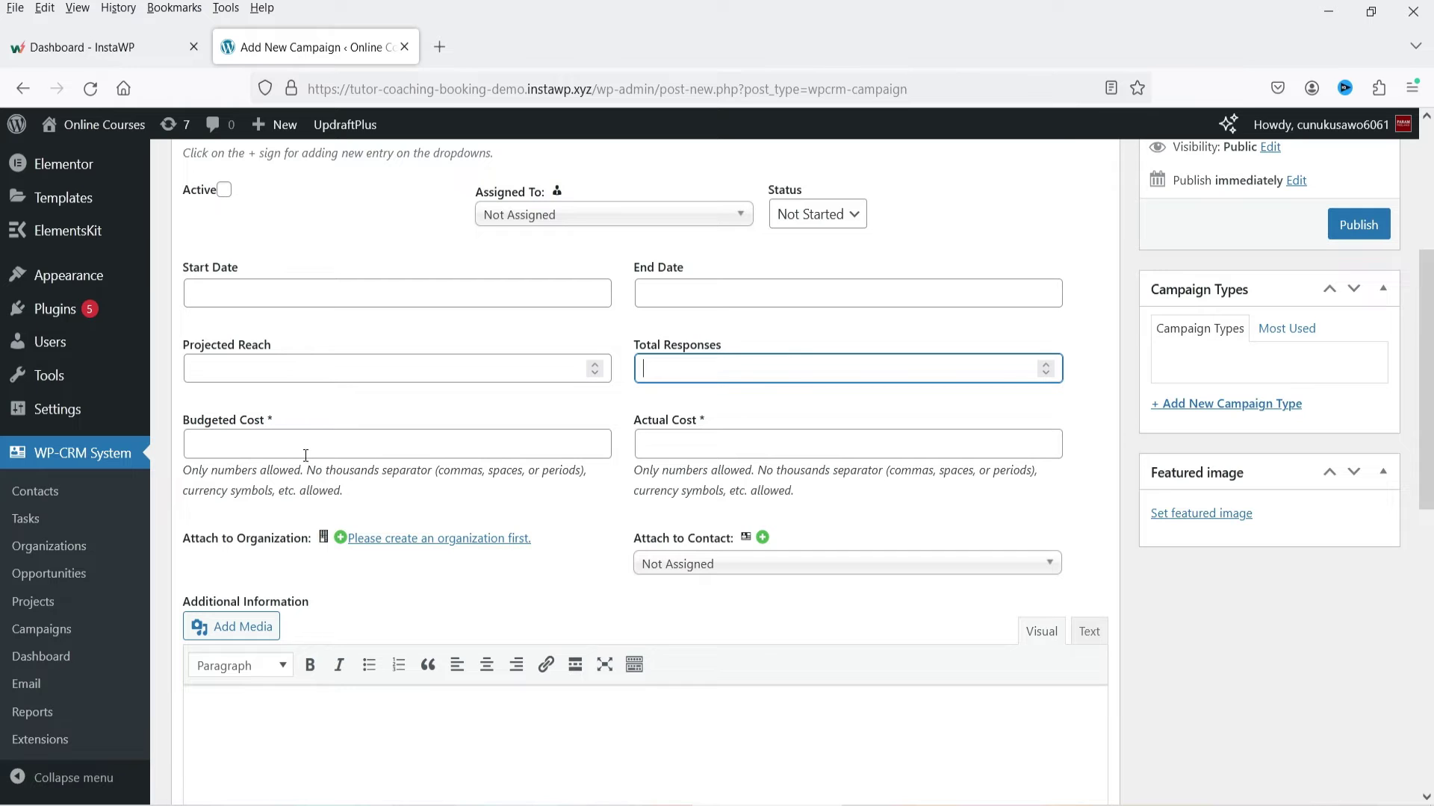
{"action": "scroll", "coordinate": [817, 456], "scroll_direction": "down", "scroll_amount": 3}
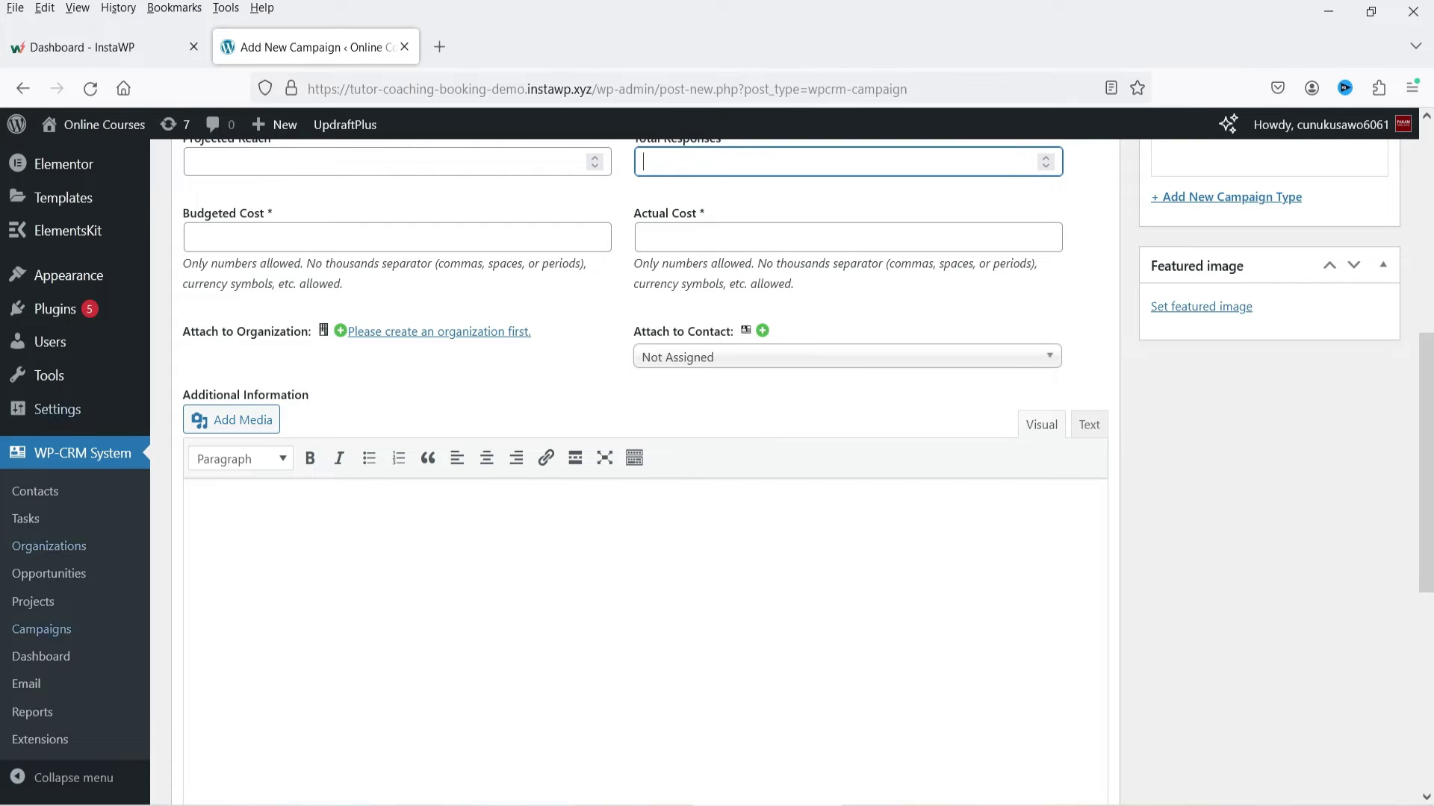
Step: Open the WP-CRM System dashboard and look through its May 2024 calendar down to the record summary boxes
{"action": "left_click", "coordinate": [41, 657]}
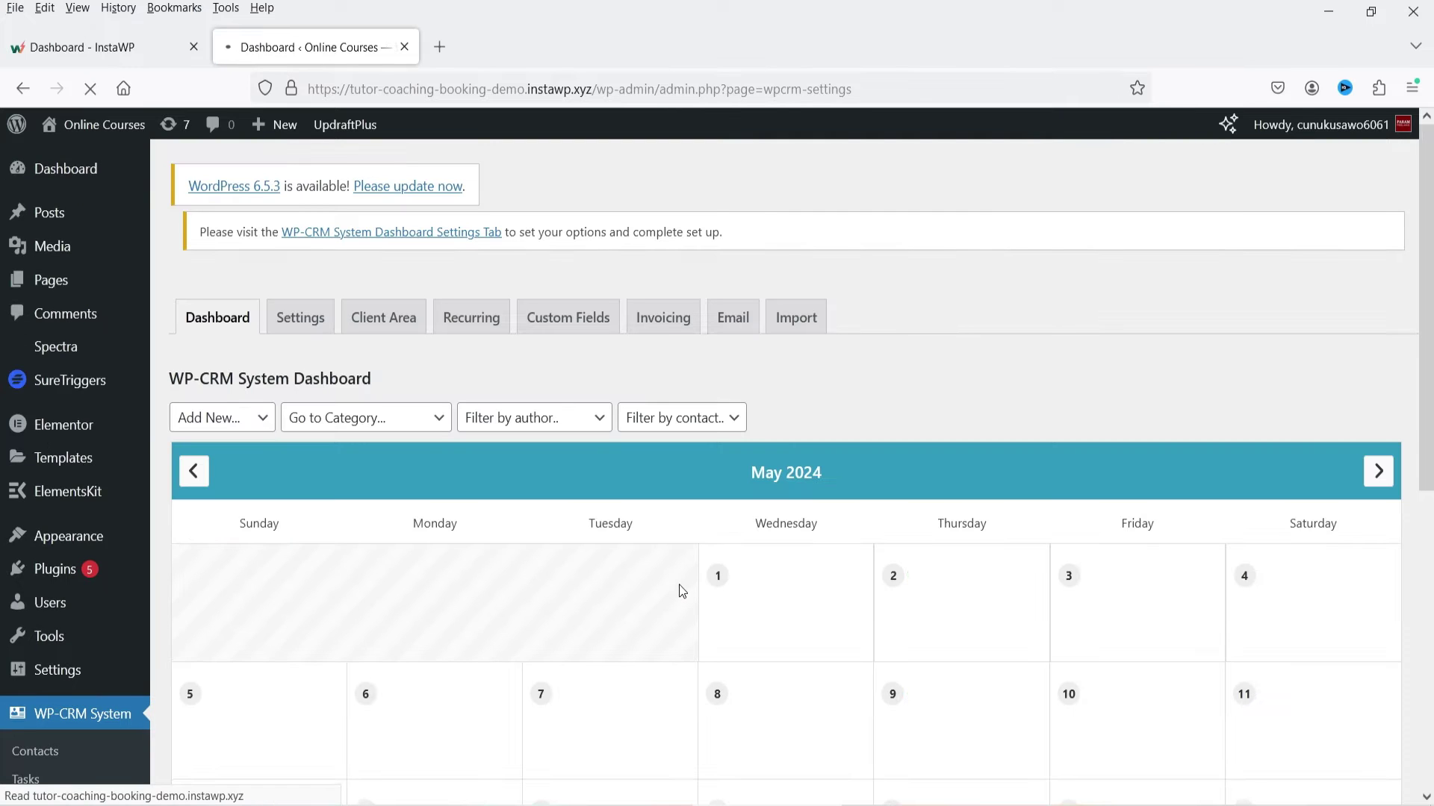
{"action": "scroll", "coordinate": [1171, 303], "scroll_direction": "down", "scroll_amount": 2}
{"action": "scroll", "coordinate": [2, 290], "scroll_direction": "down", "scroll_amount": 5}
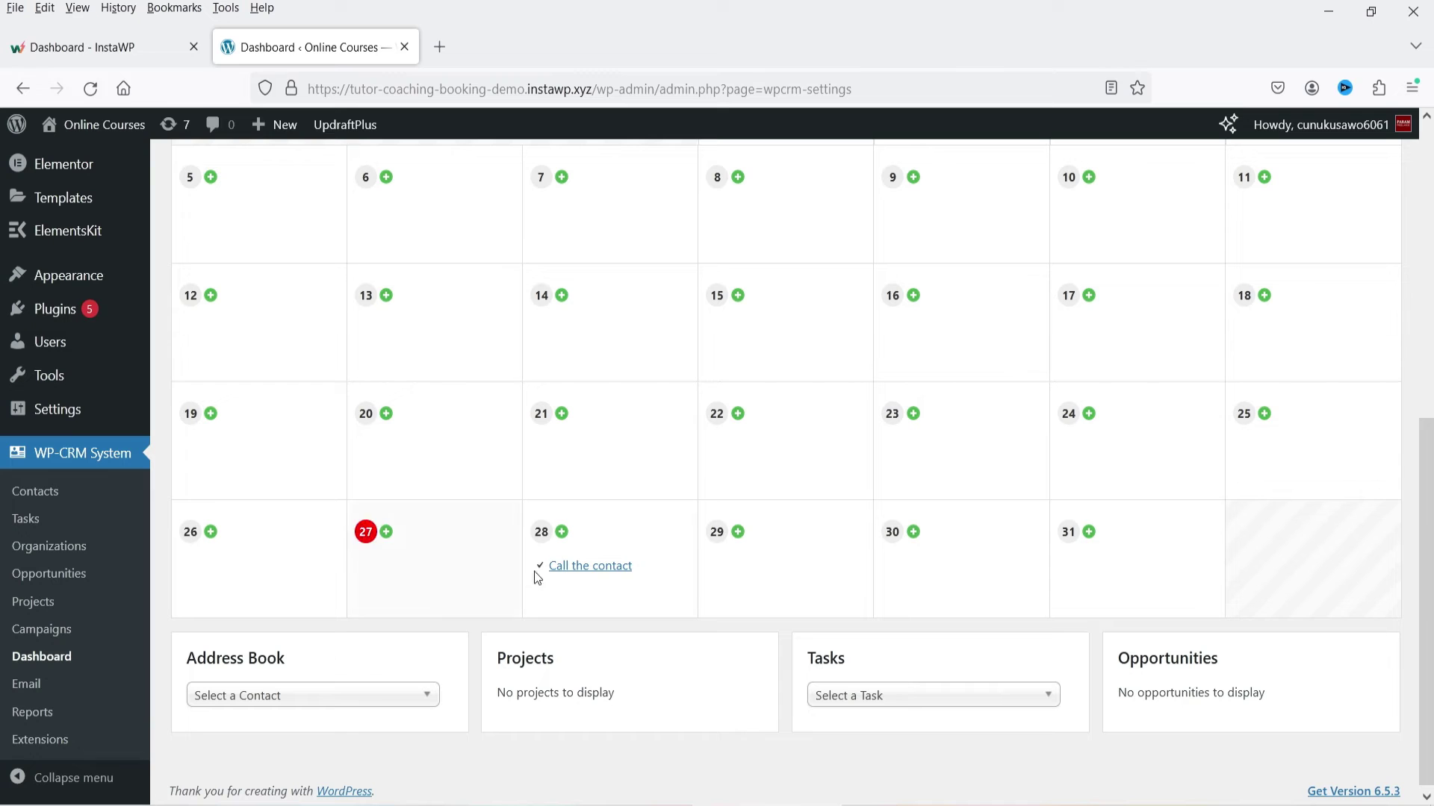
Step: Open the "Call the contact" task from May 28 on the calendar and review its description and details
{"action": "left_click", "coordinate": [590, 567]}
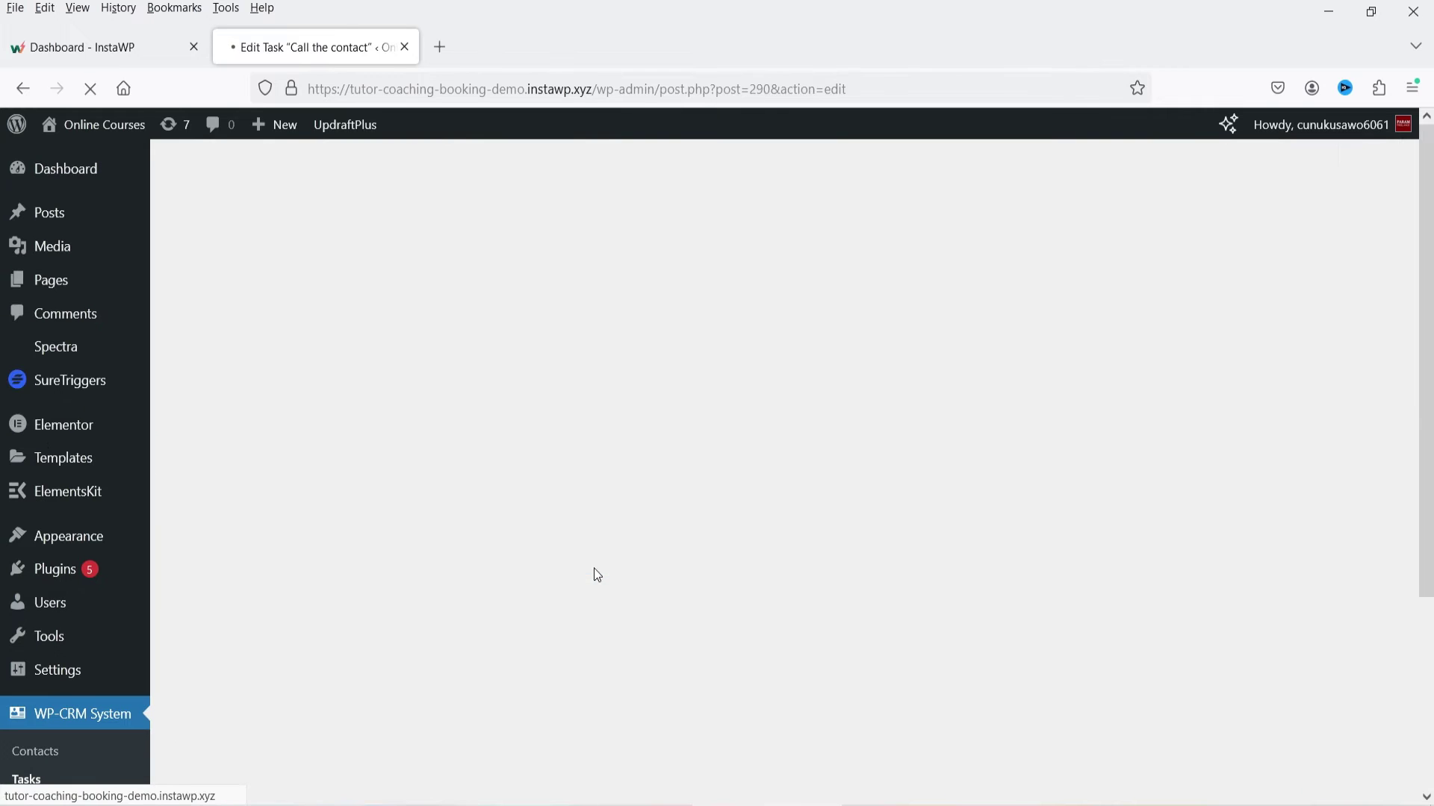
{"action": "scroll", "coordinate": [590, 499], "scroll_direction": "down", "scroll_amount": 4}
{"action": "triple_click", "coordinate": [254, 580]}
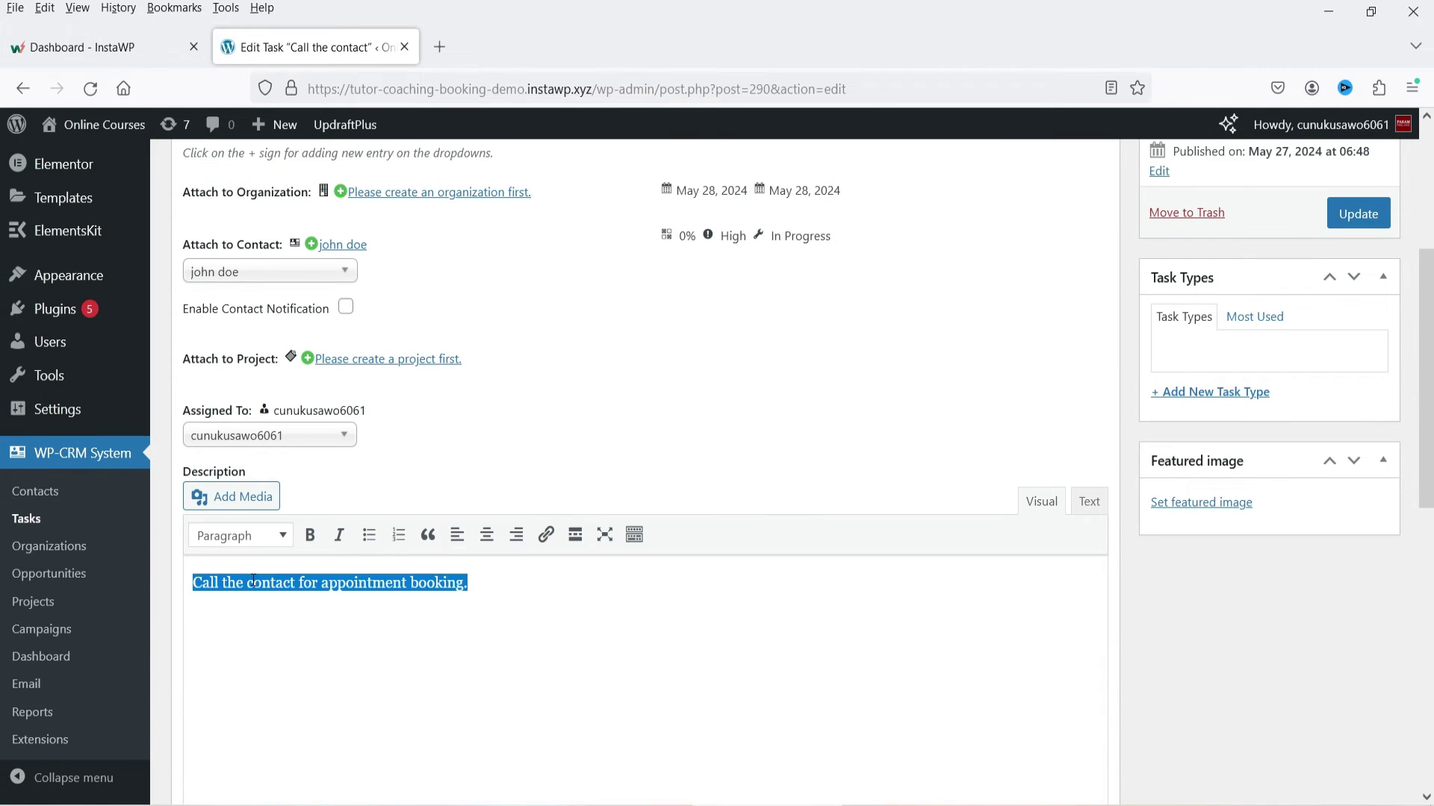
{"action": "left_click", "coordinate": [537, 597]}
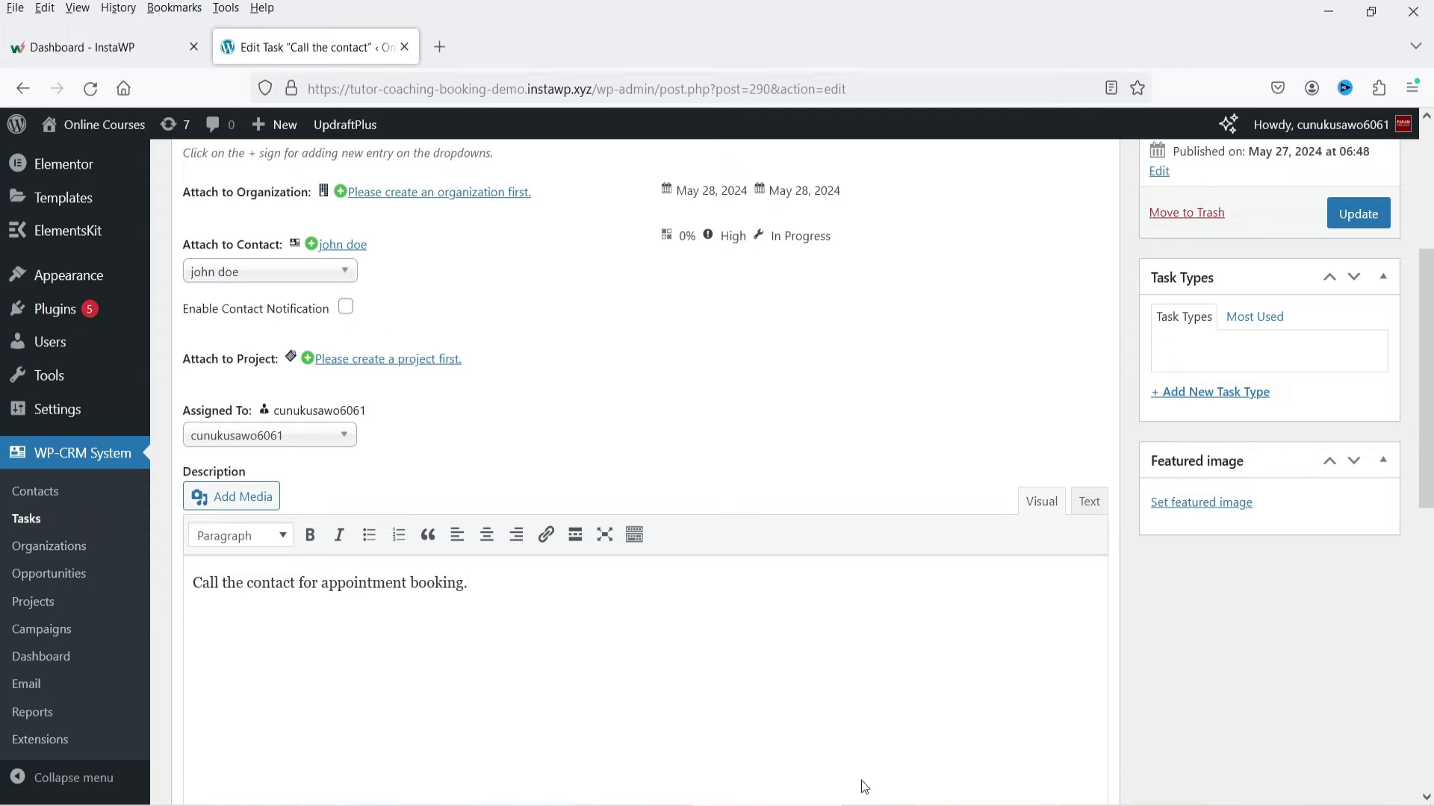
{"action": "scroll", "coordinate": [880, 560], "scroll_direction": "up", "scroll_amount": 3}
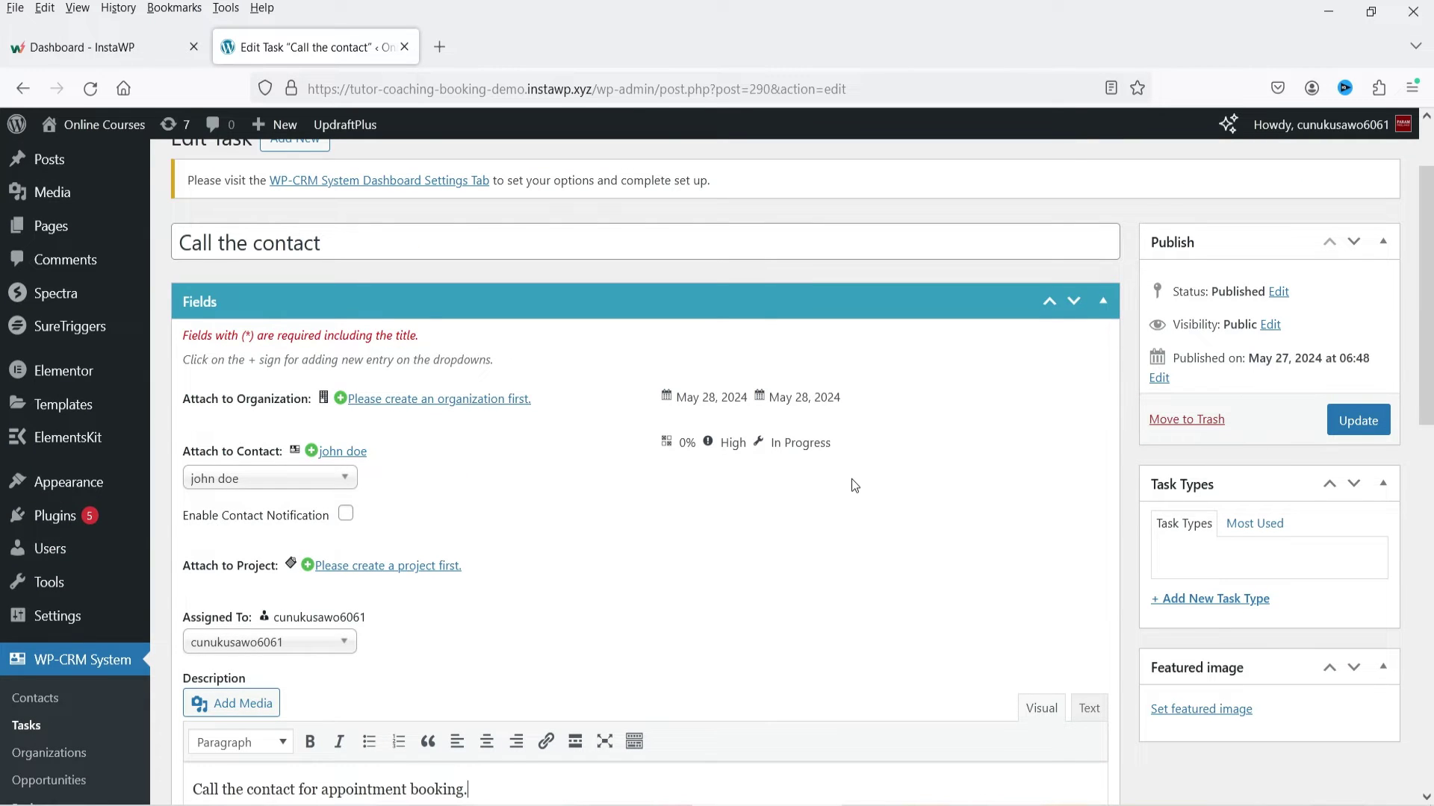
{"action": "scroll", "coordinate": [851, 478], "scroll_direction": "down", "scroll_amount": 6}
Step: Return to the CRM dashboard calendar and open a new task form for May 29, 2024
{"action": "left_click", "coordinate": [46, 663]}
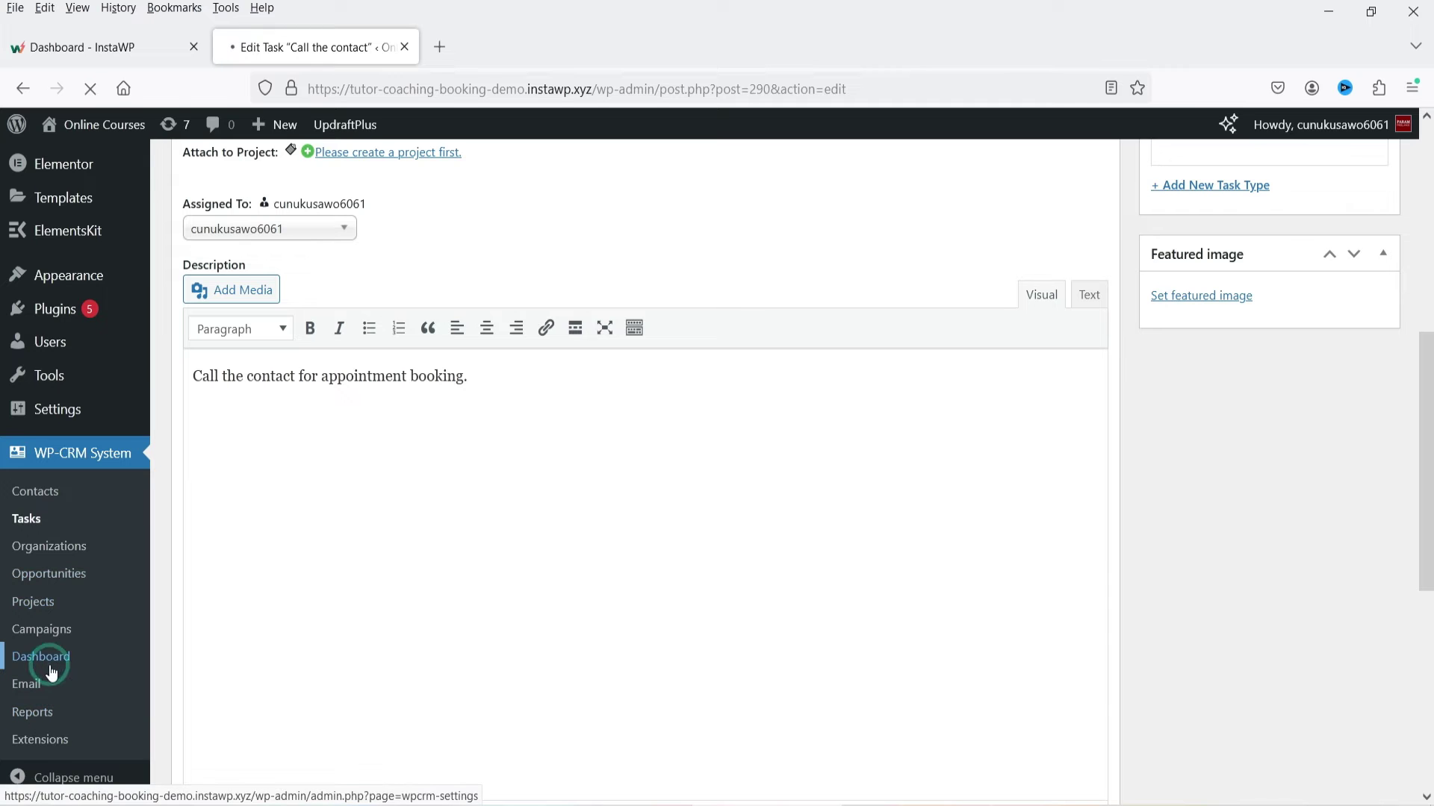
{"action": "scroll", "coordinate": [1052, 427], "scroll_direction": "down", "scroll_amount": 6}
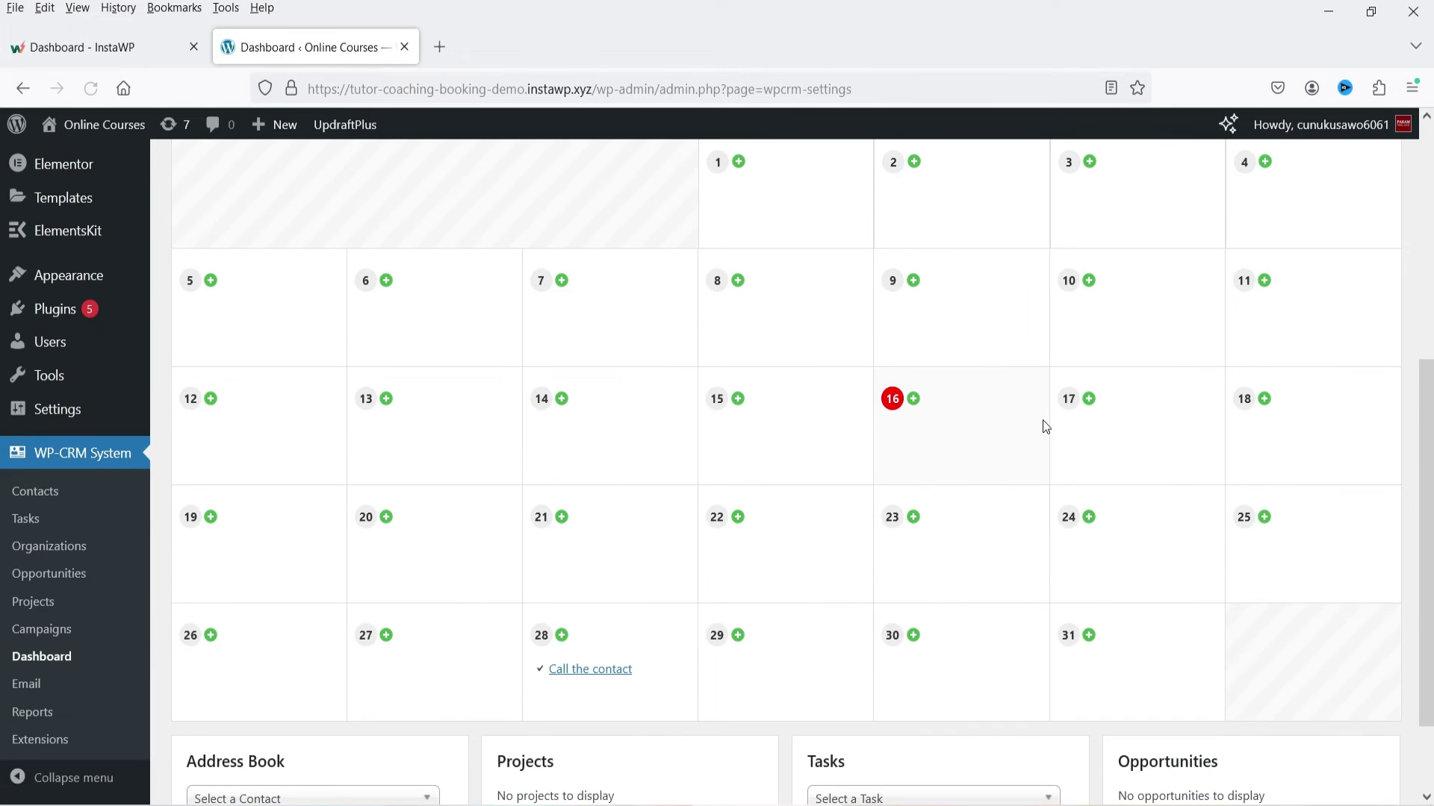
{"action": "left_click", "coordinate": [738, 635]}
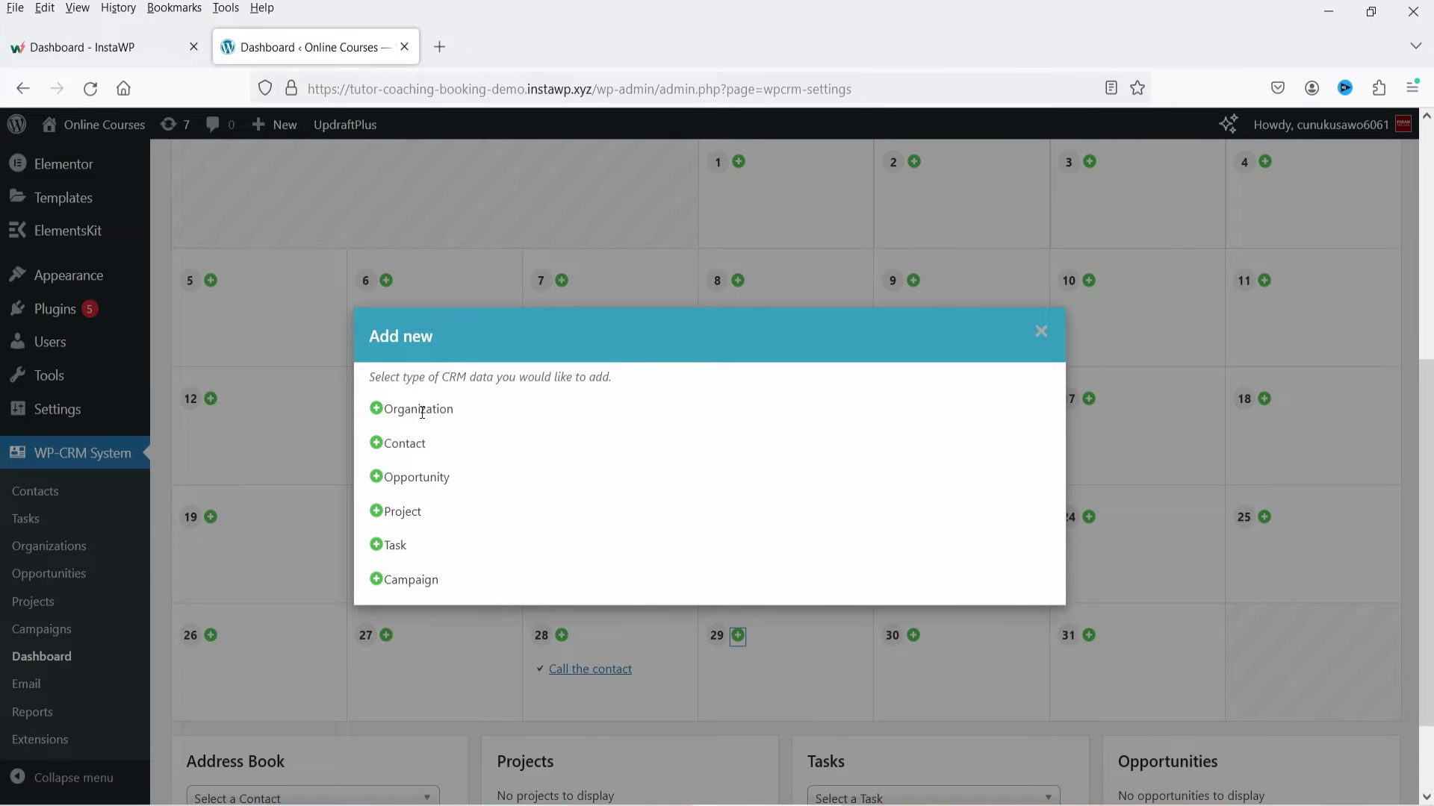
{"action": "left_click", "coordinate": [377, 545]}
Step: Examine the Add Task form's name, assignee, start date, priority, status and description fields, and close it without adding a task
{"action": "left_click", "coordinate": [451, 244]}
{"action": "left_click", "coordinate": [455, 310]}
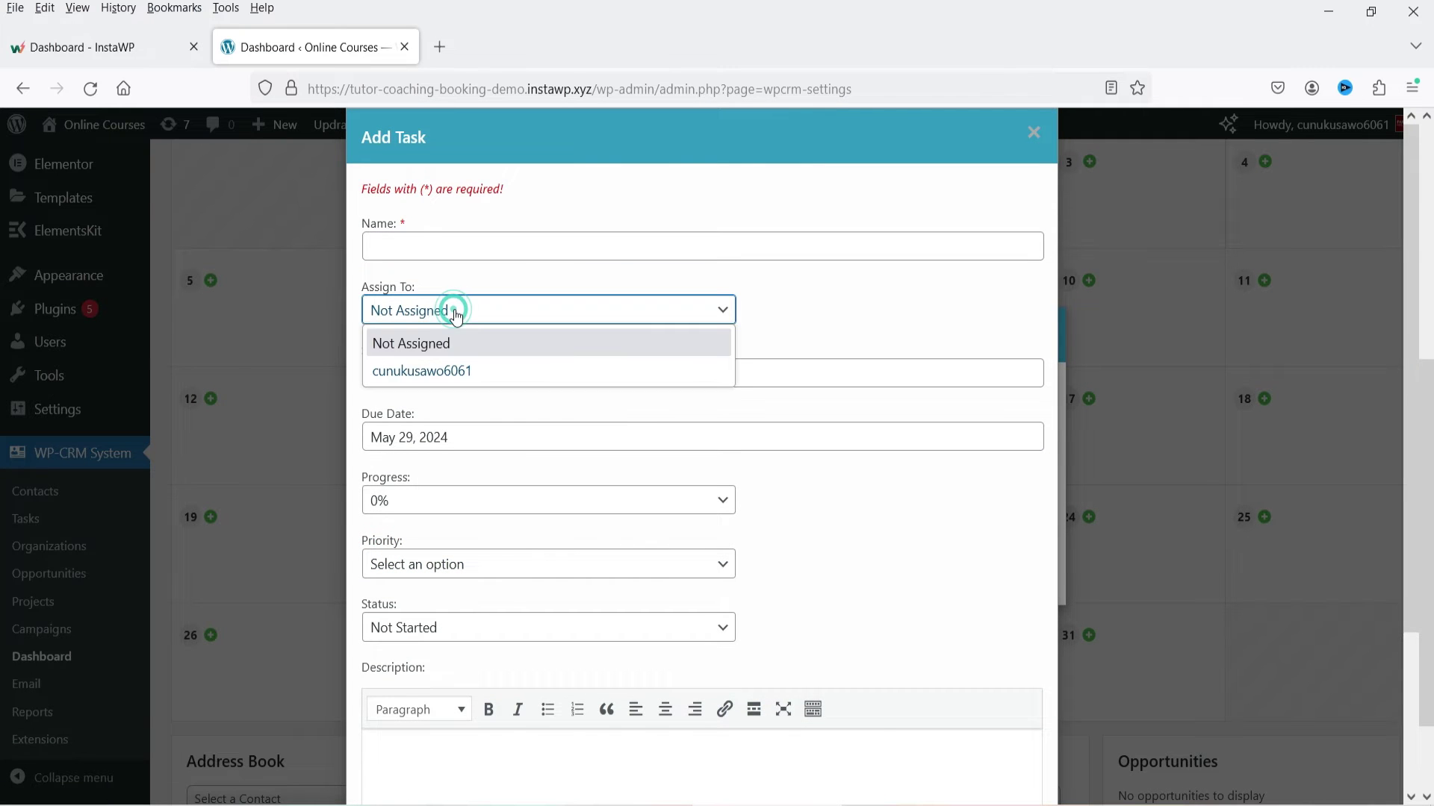
{"action": "left_click", "coordinate": [857, 298]}
{"action": "left_click", "coordinate": [475, 374]}
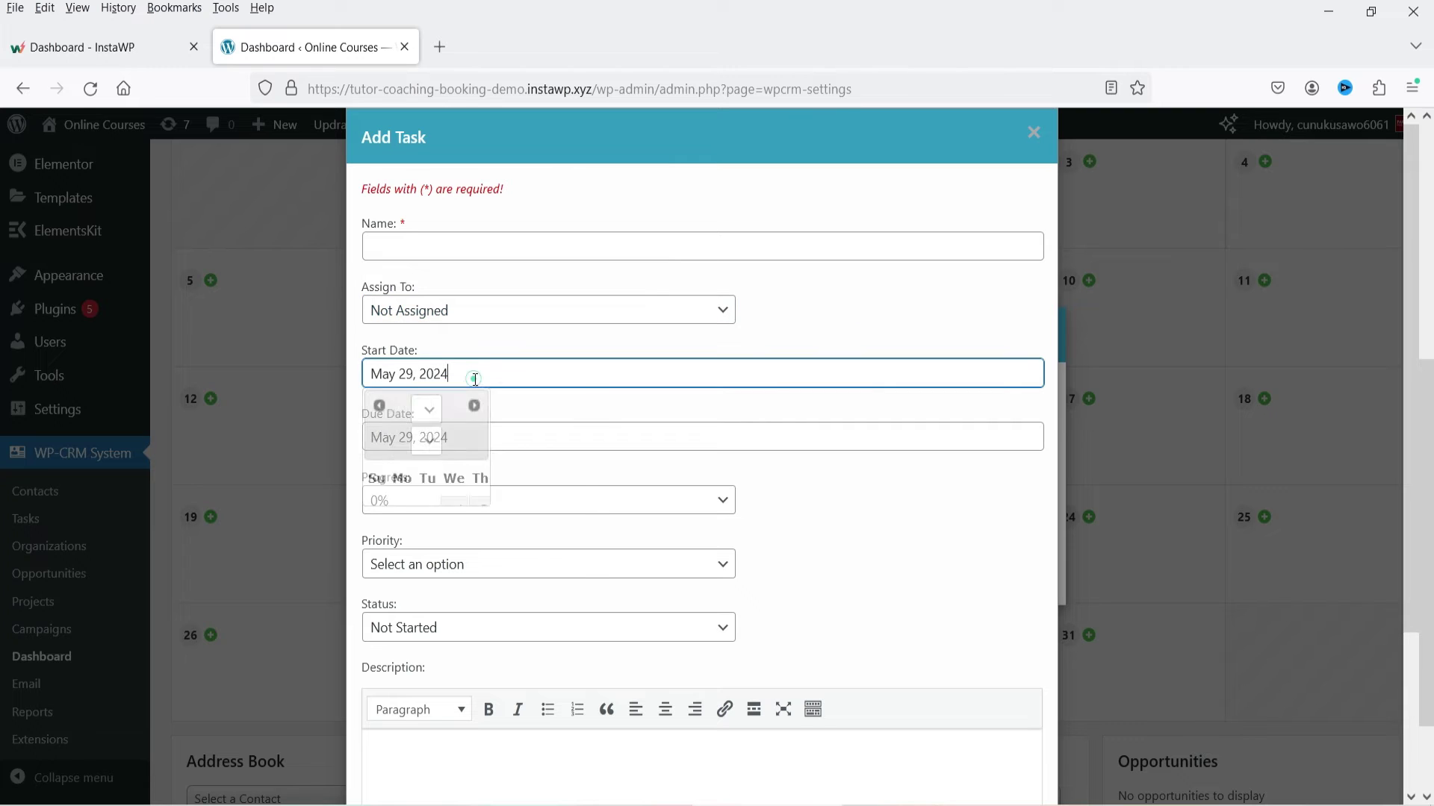
{"action": "left_click", "coordinate": [879, 482]}
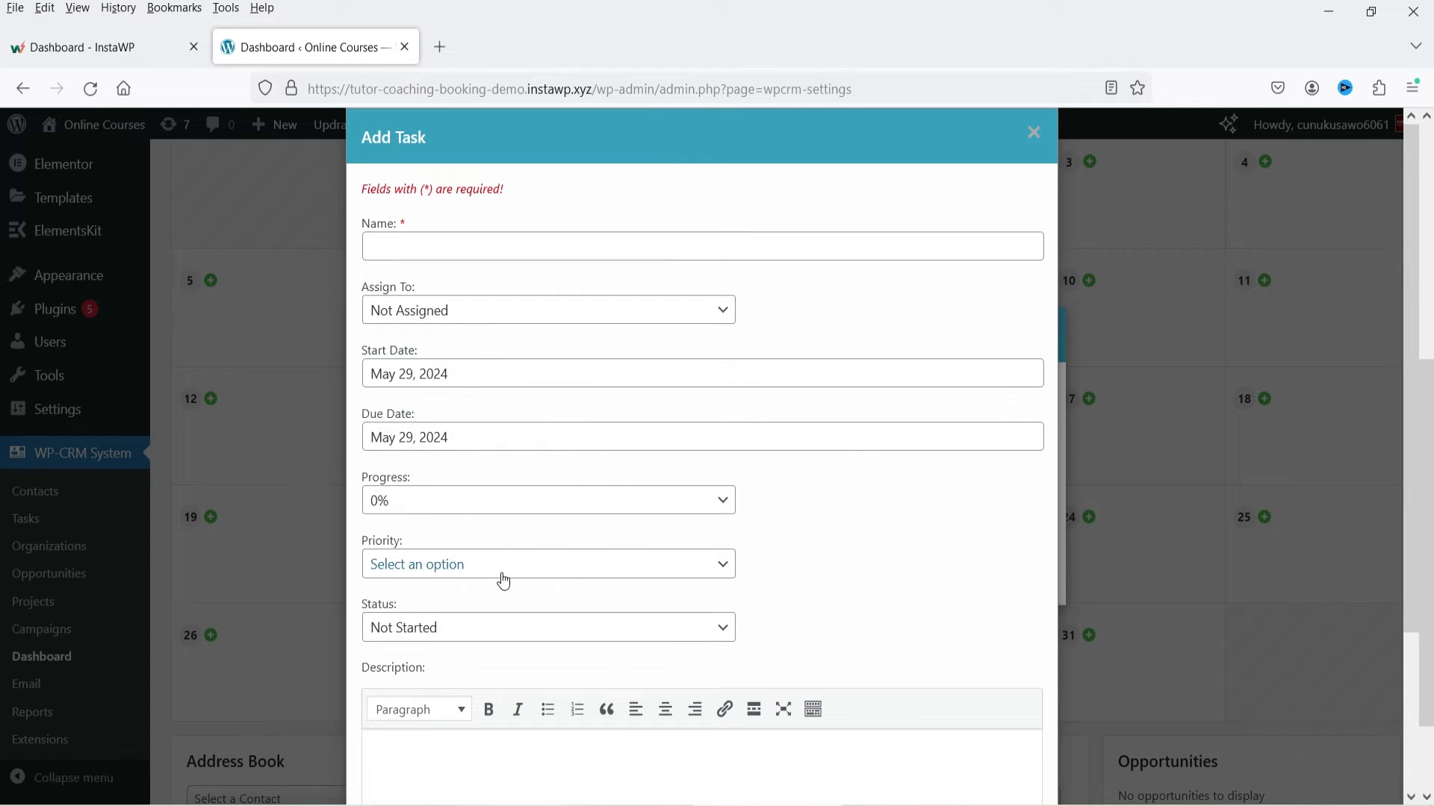
{"action": "left_click", "coordinate": [455, 570]}
{"action": "left_click", "coordinate": [958, 557]}
{"action": "left_click", "coordinate": [516, 628]}
{"action": "left_click", "coordinate": [873, 592]}
{"action": "scroll", "coordinate": [872, 529], "scroll_direction": "down", "scroll_amount": 3}
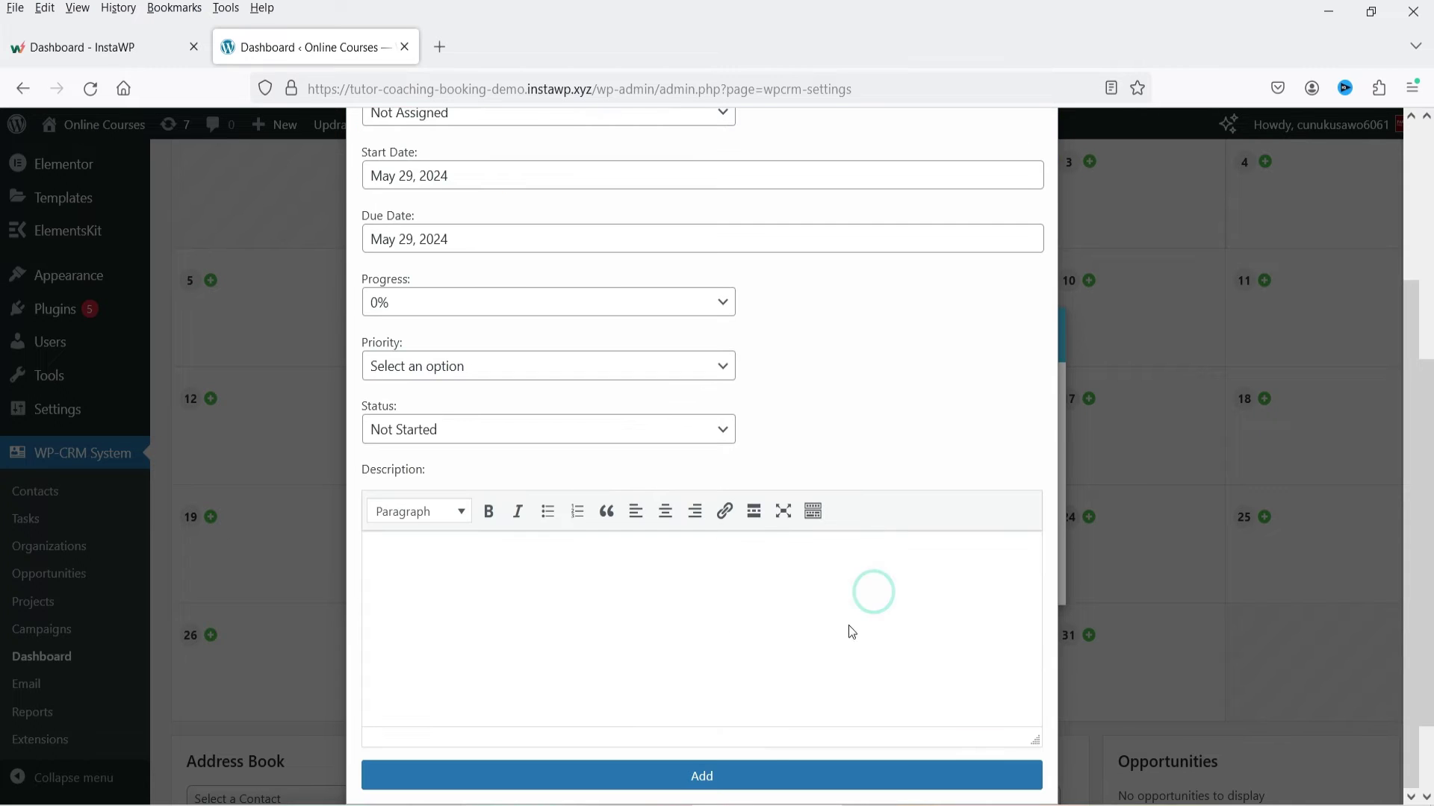
{"action": "scroll", "coordinate": [1030, 158], "scroll_direction": "up", "scroll_amount": 3}
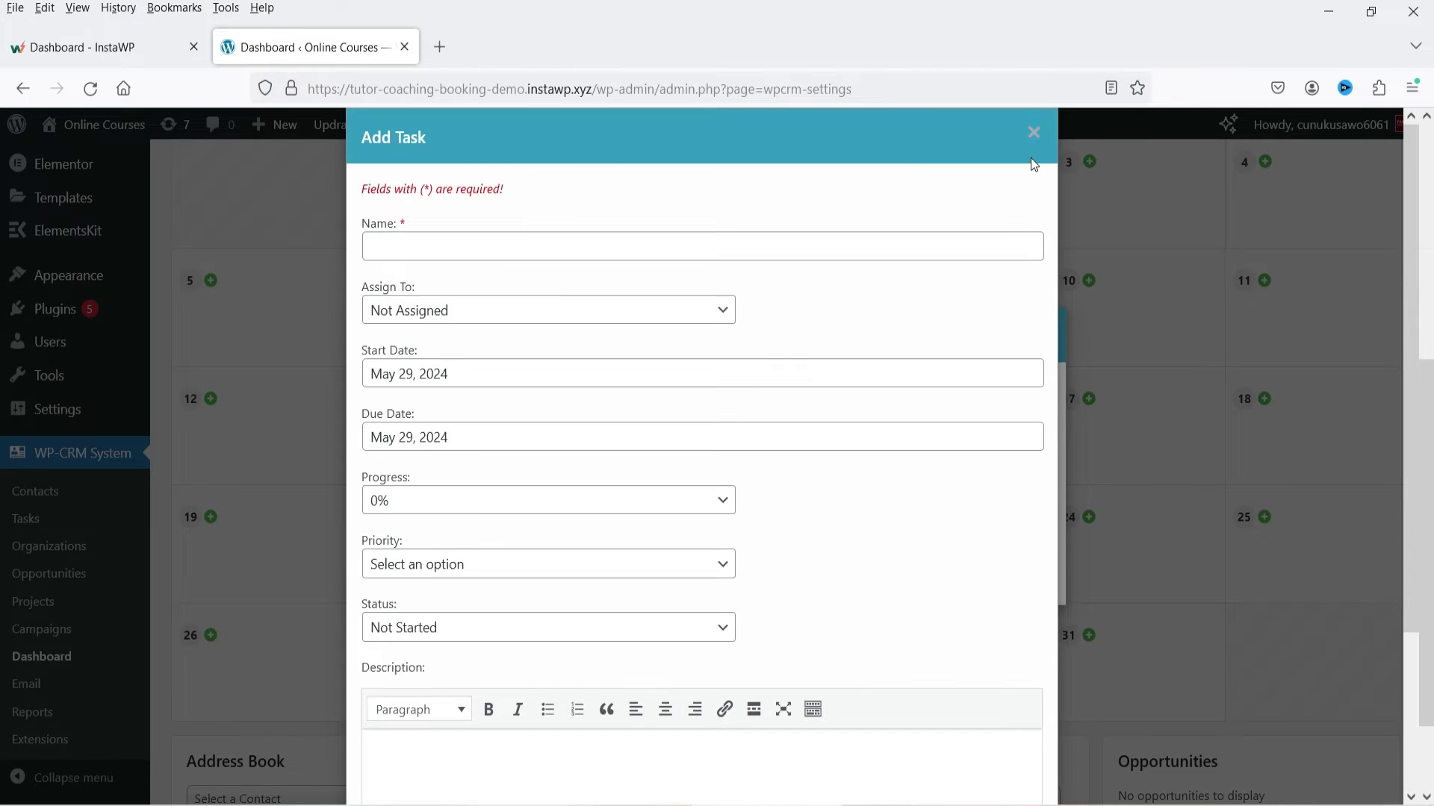
{"action": "left_click", "coordinate": [1030, 130]}
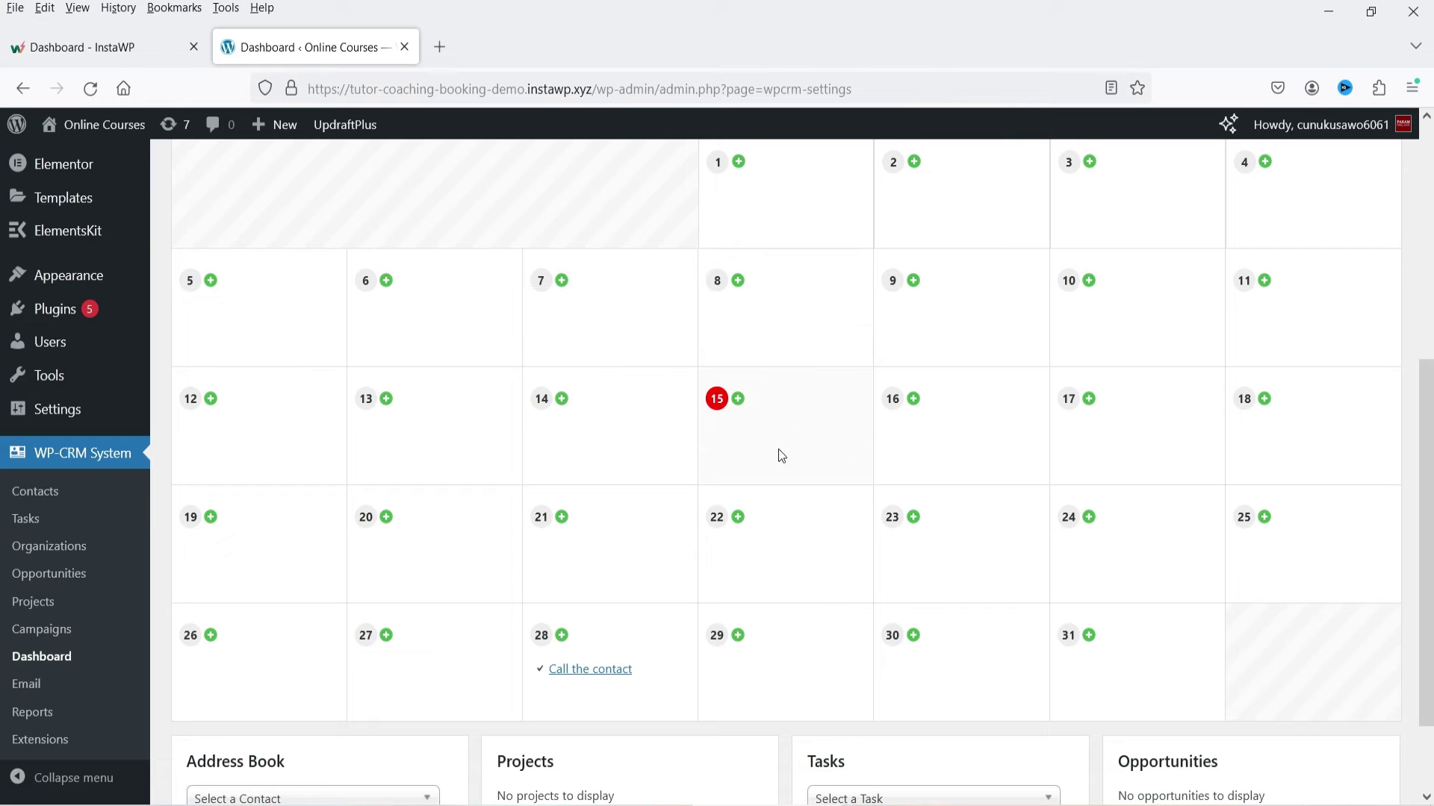
Step: Open the WP-CRM System email form and add the existing contact as its recipient
{"action": "scroll", "coordinate": [762, 553], "scroll_direction": "down", "scroll_amount": 5}
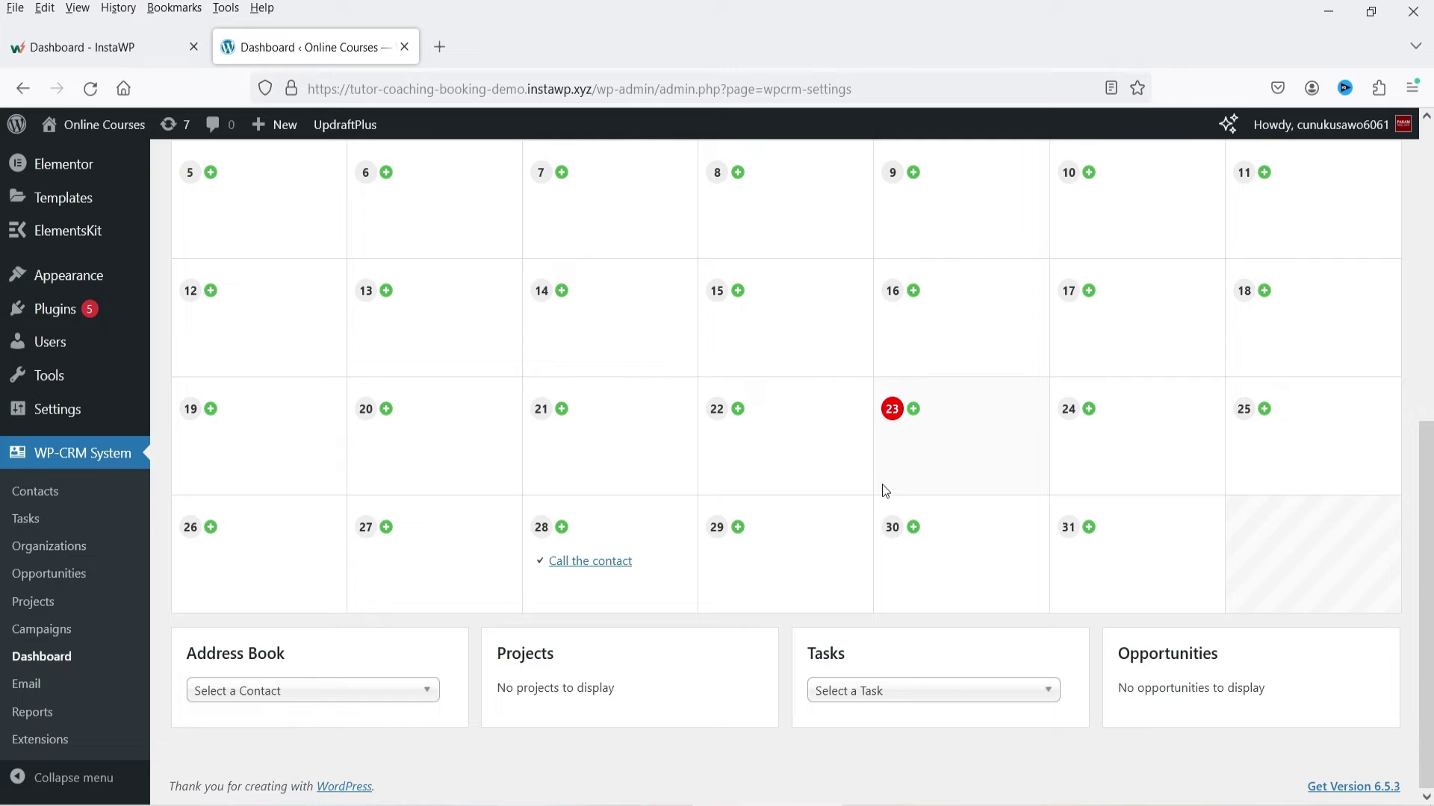
{"action": "left_click", "coordinate": [34, 684]}
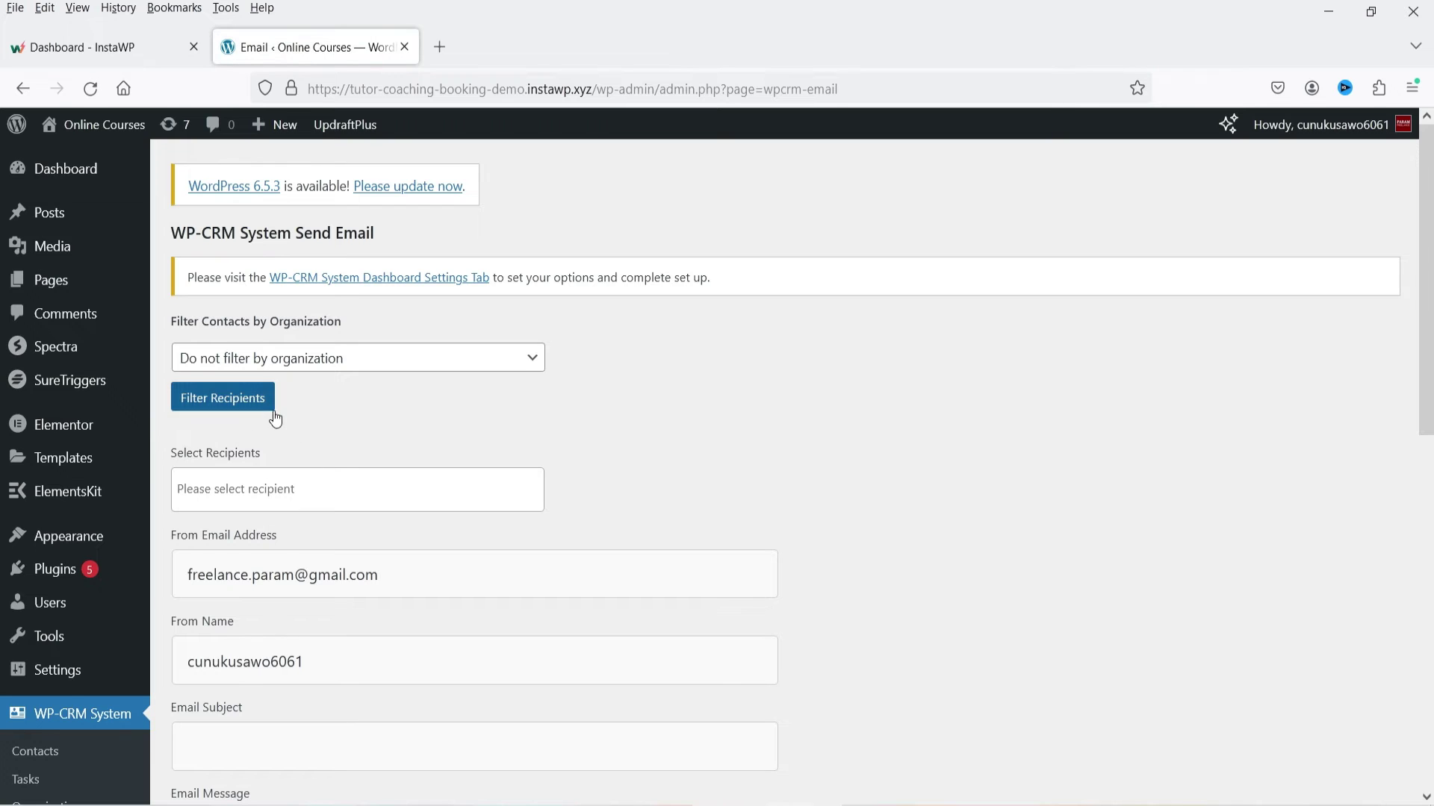
{"action": "scroll", "coordinate": [575, 405], "scroll_direction": "down", "scroll_amount": 1}
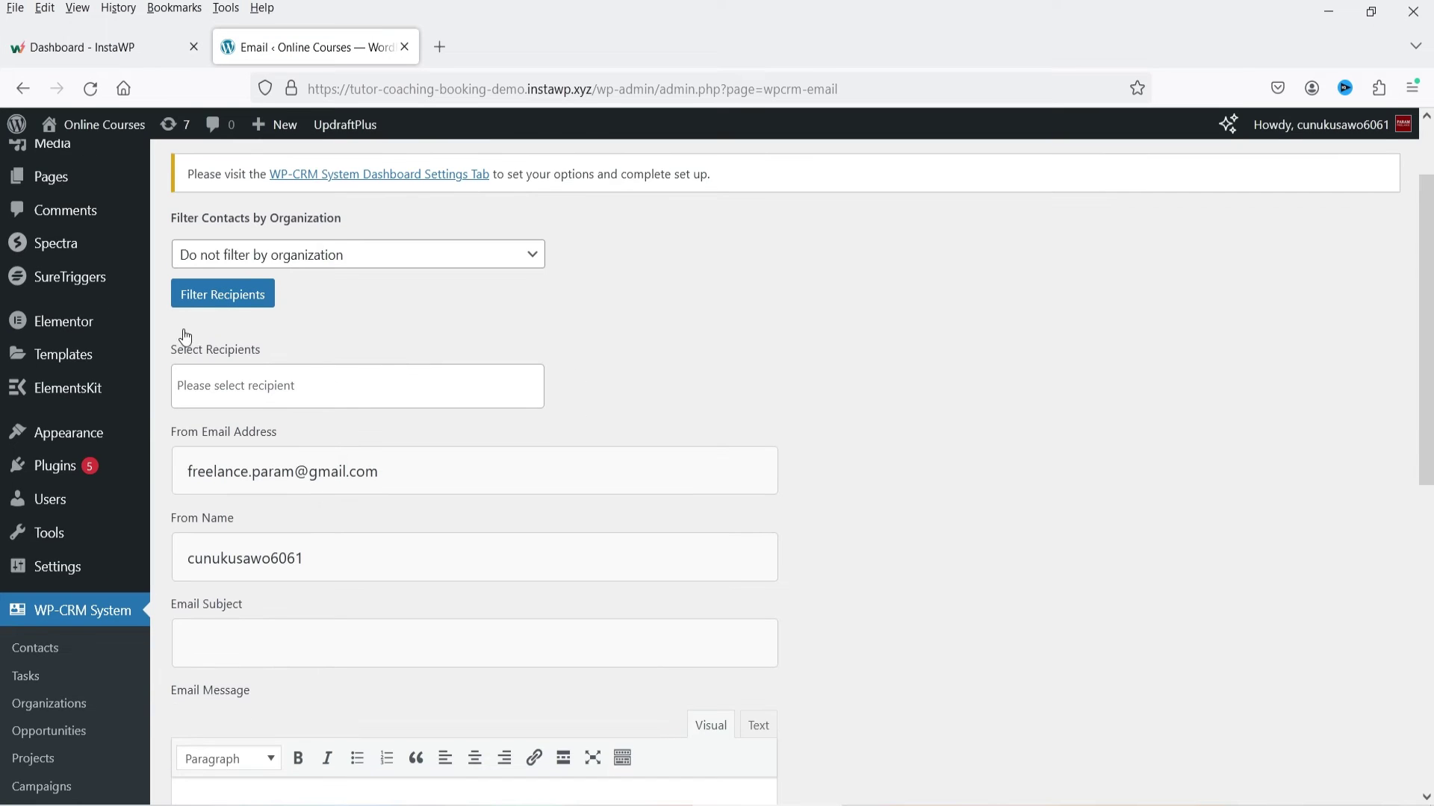
{"action": "left_click", "coordinate": [268, 380]}
{"action": "type", "text": "john doe"}
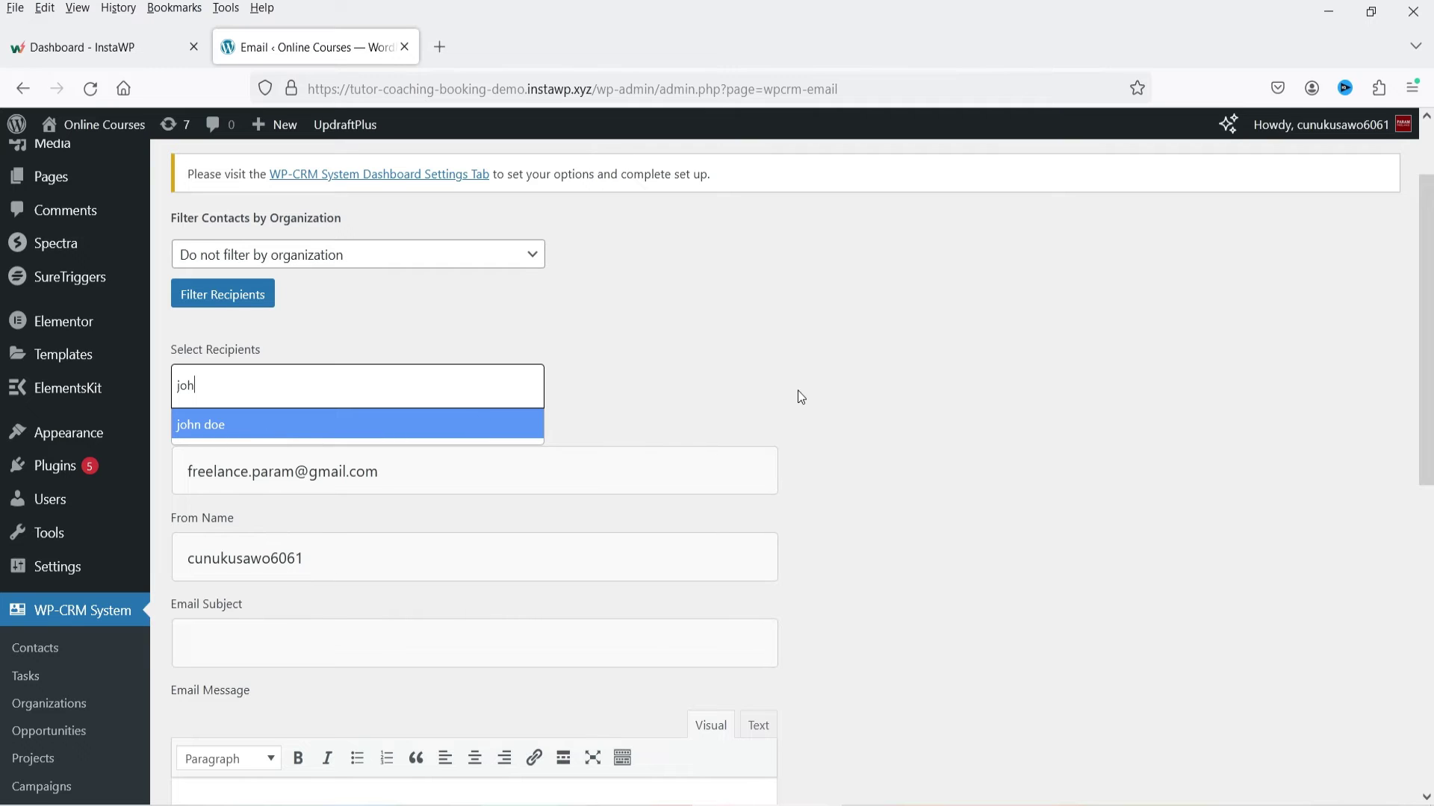
{"action": "left_click", "coordinate": [387, 426]}
Step: Examine the email form's sender address, sender name, subject, message and file attachment fields without sending anything
{"action": "triple_click", "coordinate": [221, 471]}
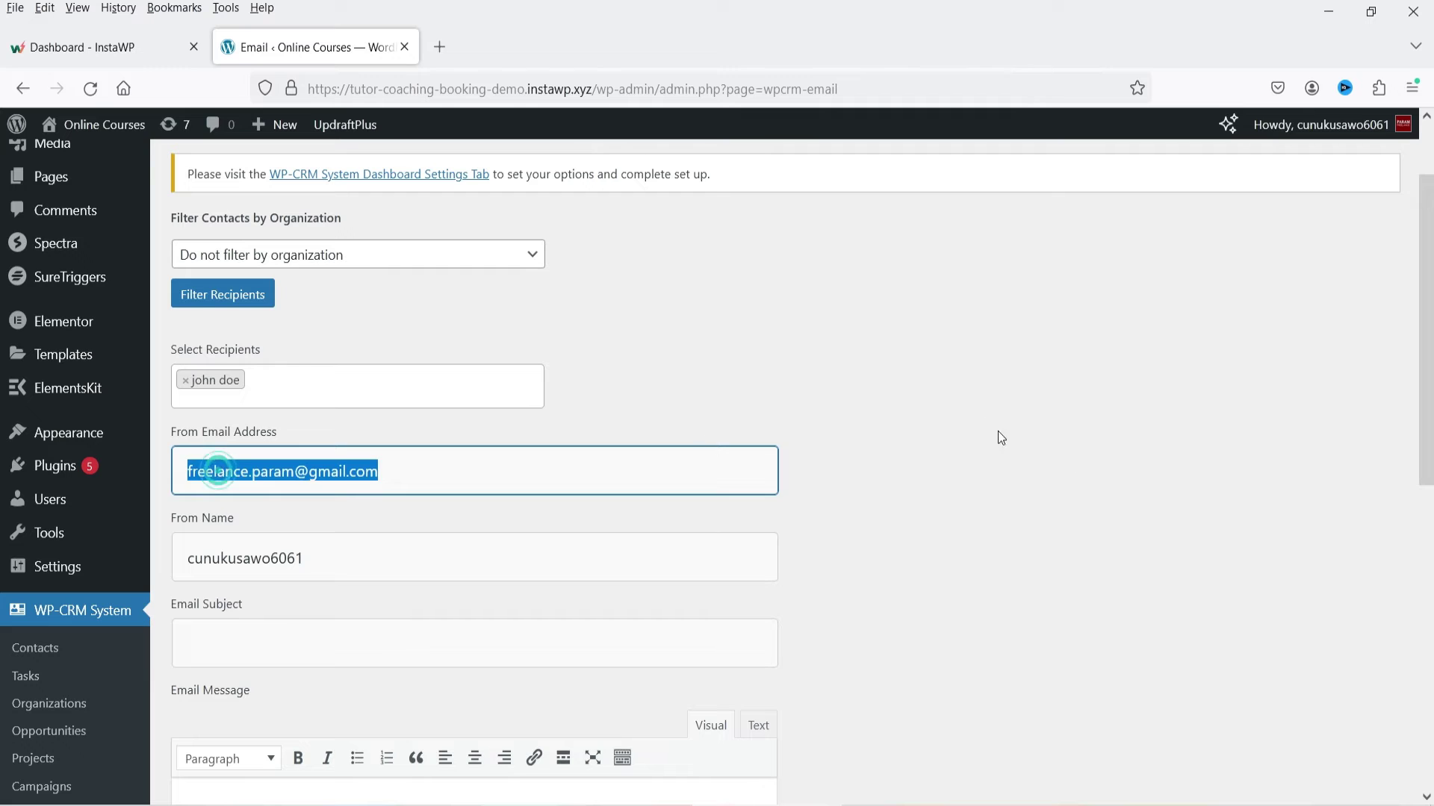
{"action": "left_click", "coordinate": [1069, 461]}
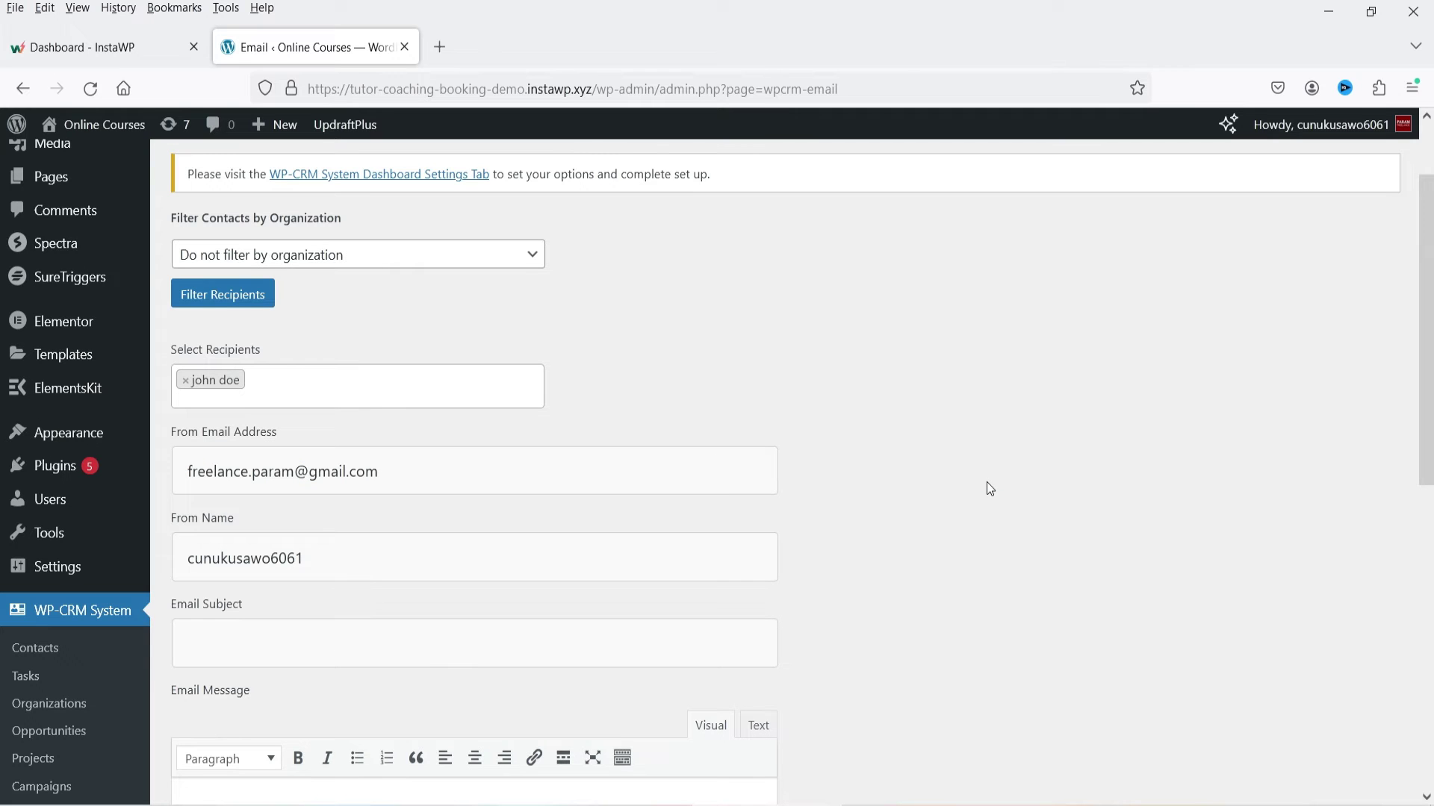
{"action": "scroll", "coordinate": [985, 489], "scroll_direction": "down", "scroll_amount": 3}
{"action": "left_click", "coordinate": [296, 356]}
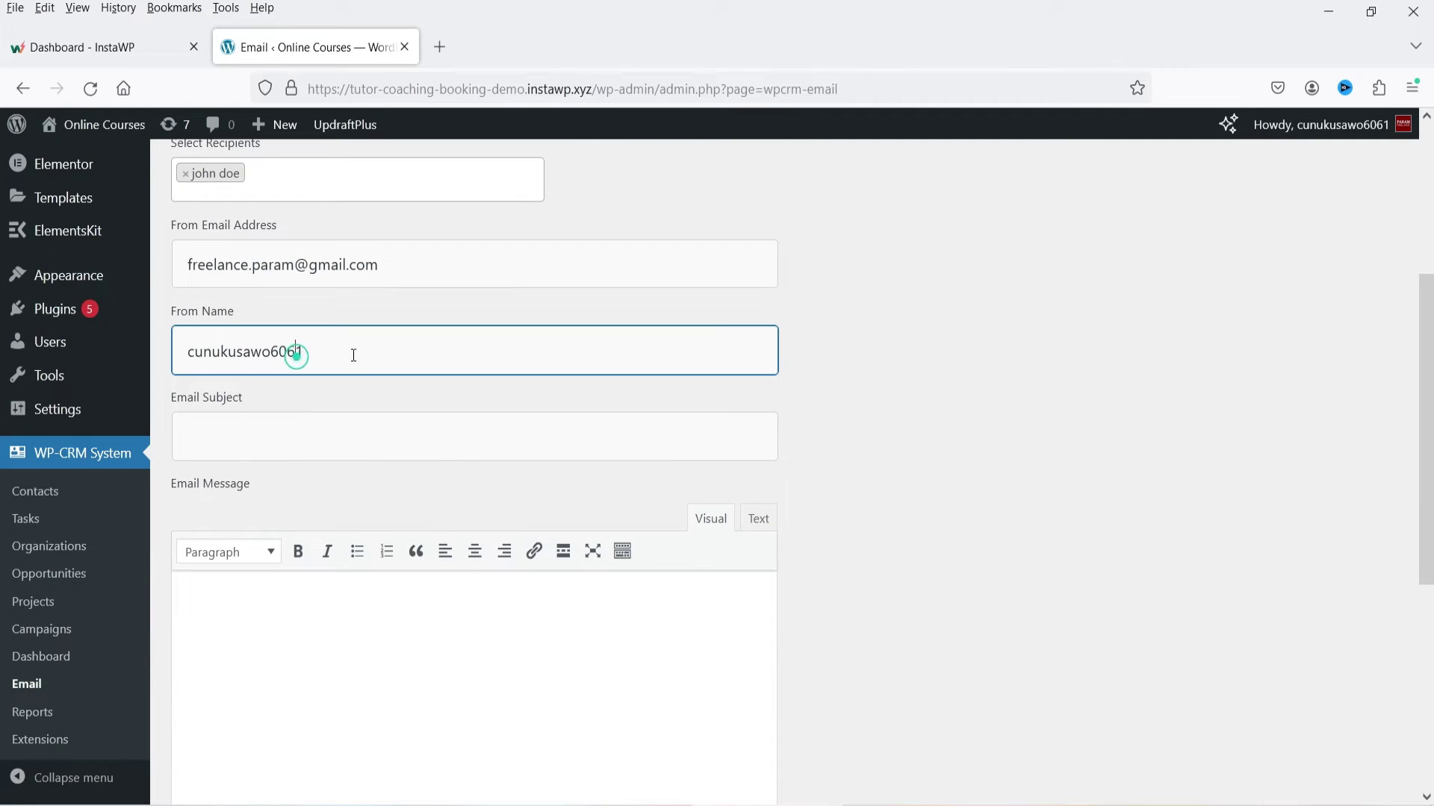
{"action": "triple_click", "coordinate": [353, 355]}
{"action": "triple_click", "coordinate": [401, 257]}
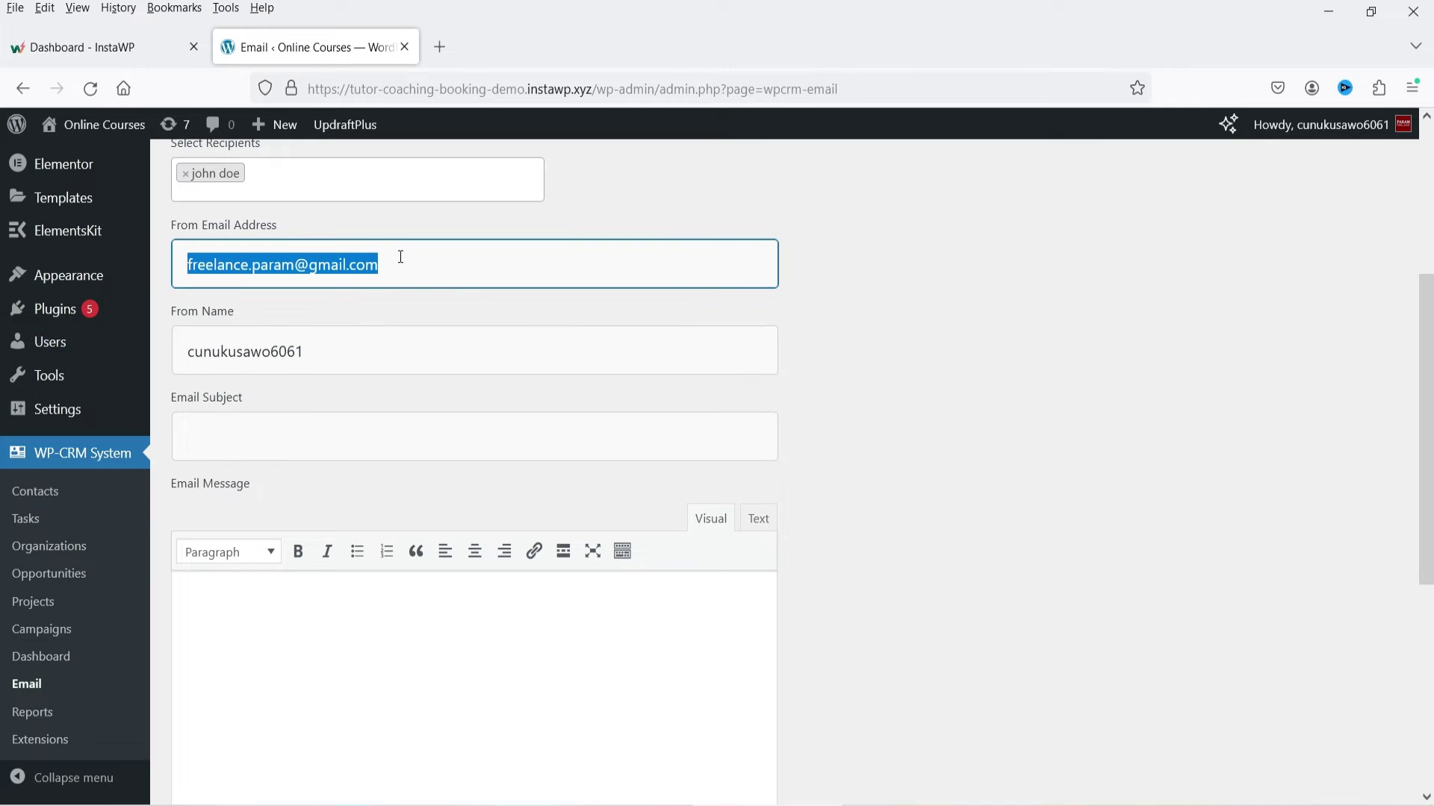
{"action": "left_click", "coordinate": [1169, 399]}
{"action": "left_click", "coordinate": [275, 438]}
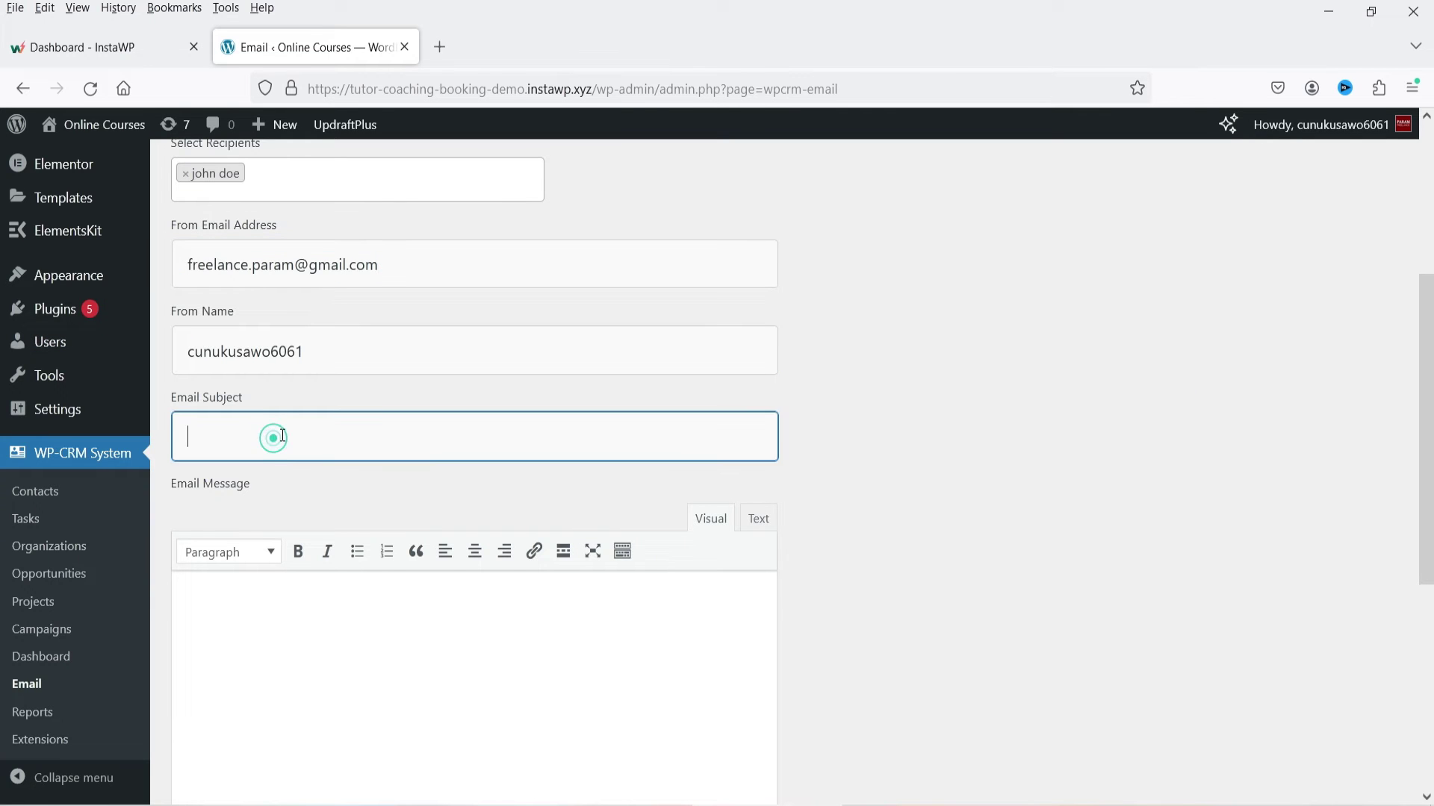
{"action": "scroll", "coordinate": [1020, 415], "scroll_direction": "down", "scroll_amount": 4}
{"action": "left_click", "coordinate": [320, 439]}
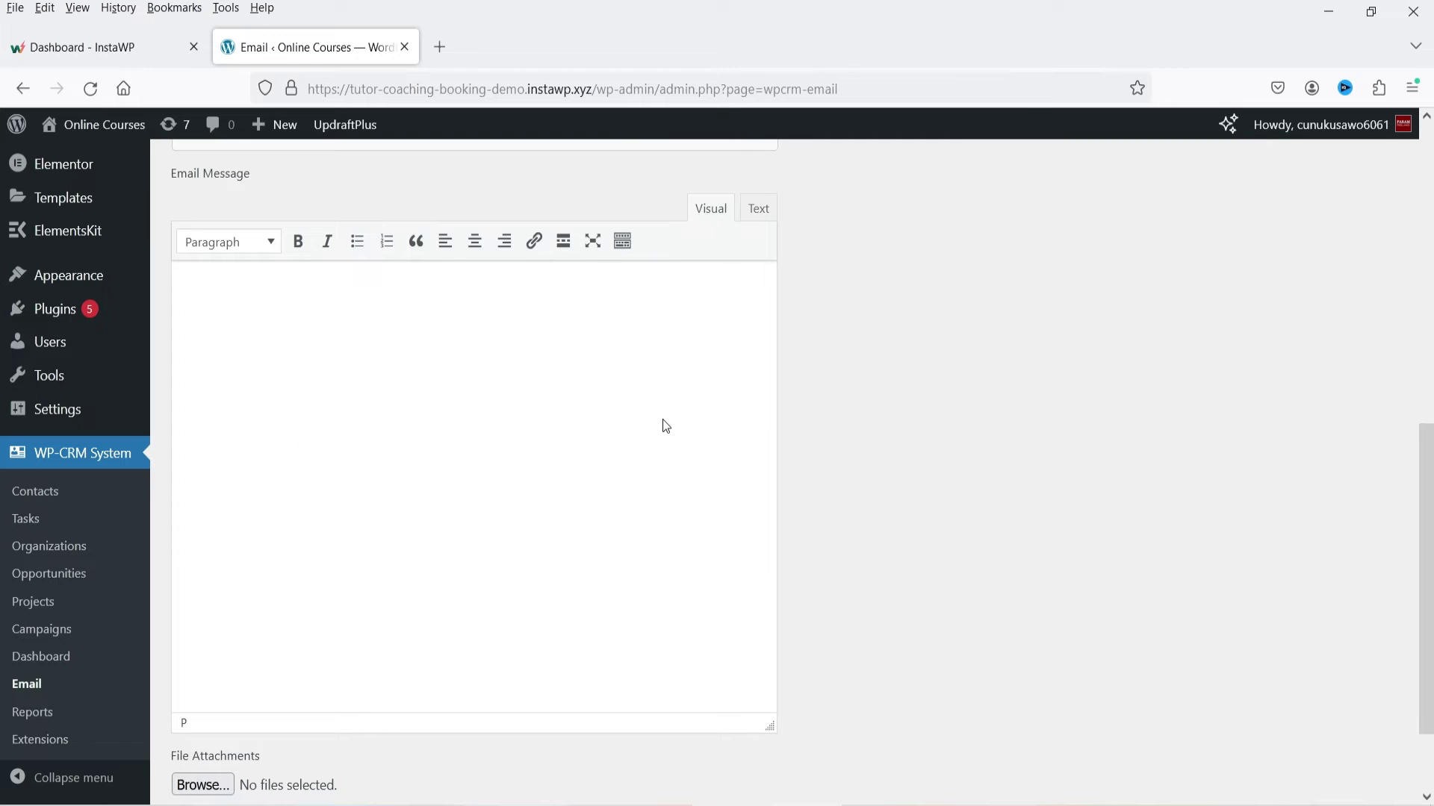
{"action": "scroll", "coordinate": [665, 418], "scroll_direction": "down", "scroll_amount": 2}
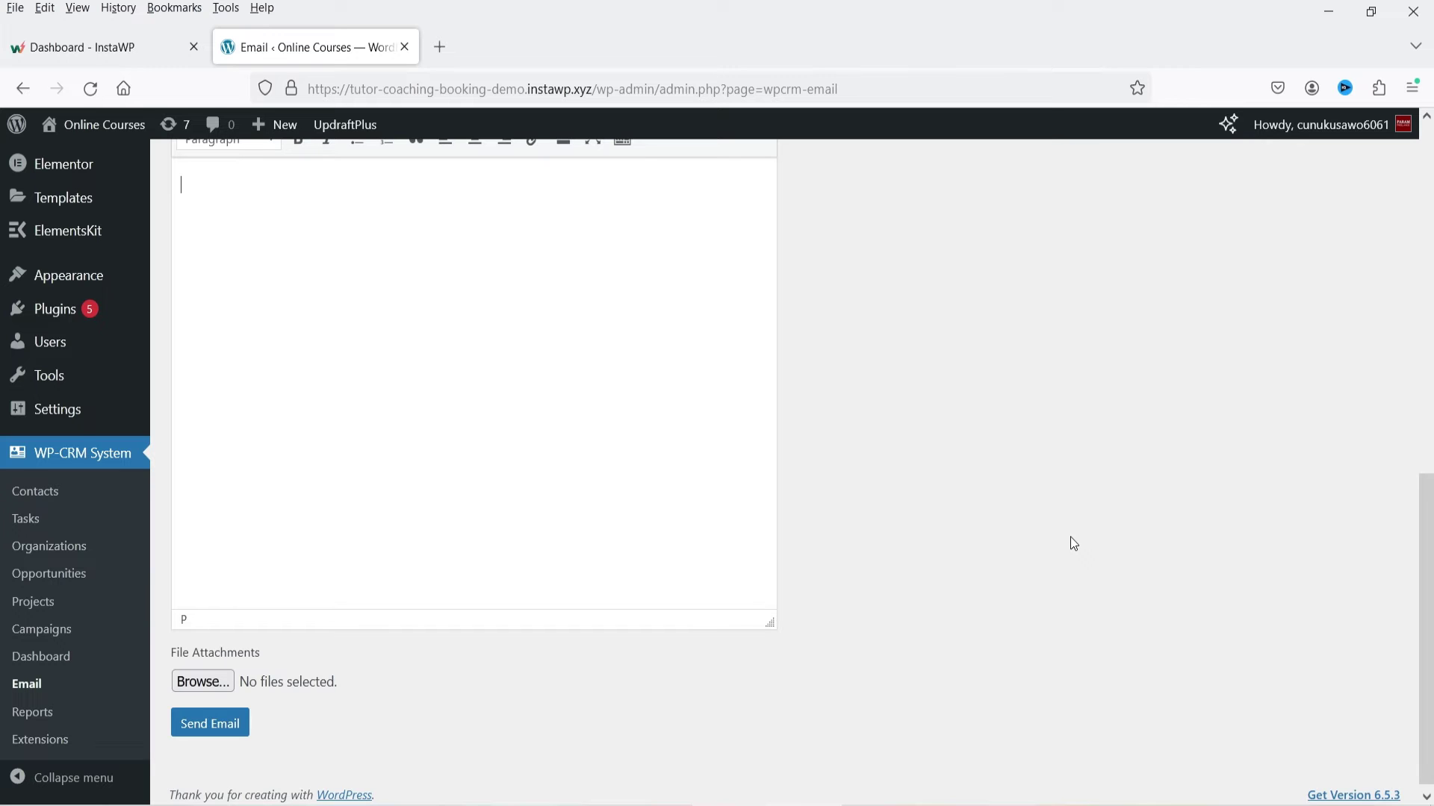
Step: Open the CRM reports and look through the overview and the filter options of the project and task reports
{"action": "left_click", "coordinate": [32, 712]}
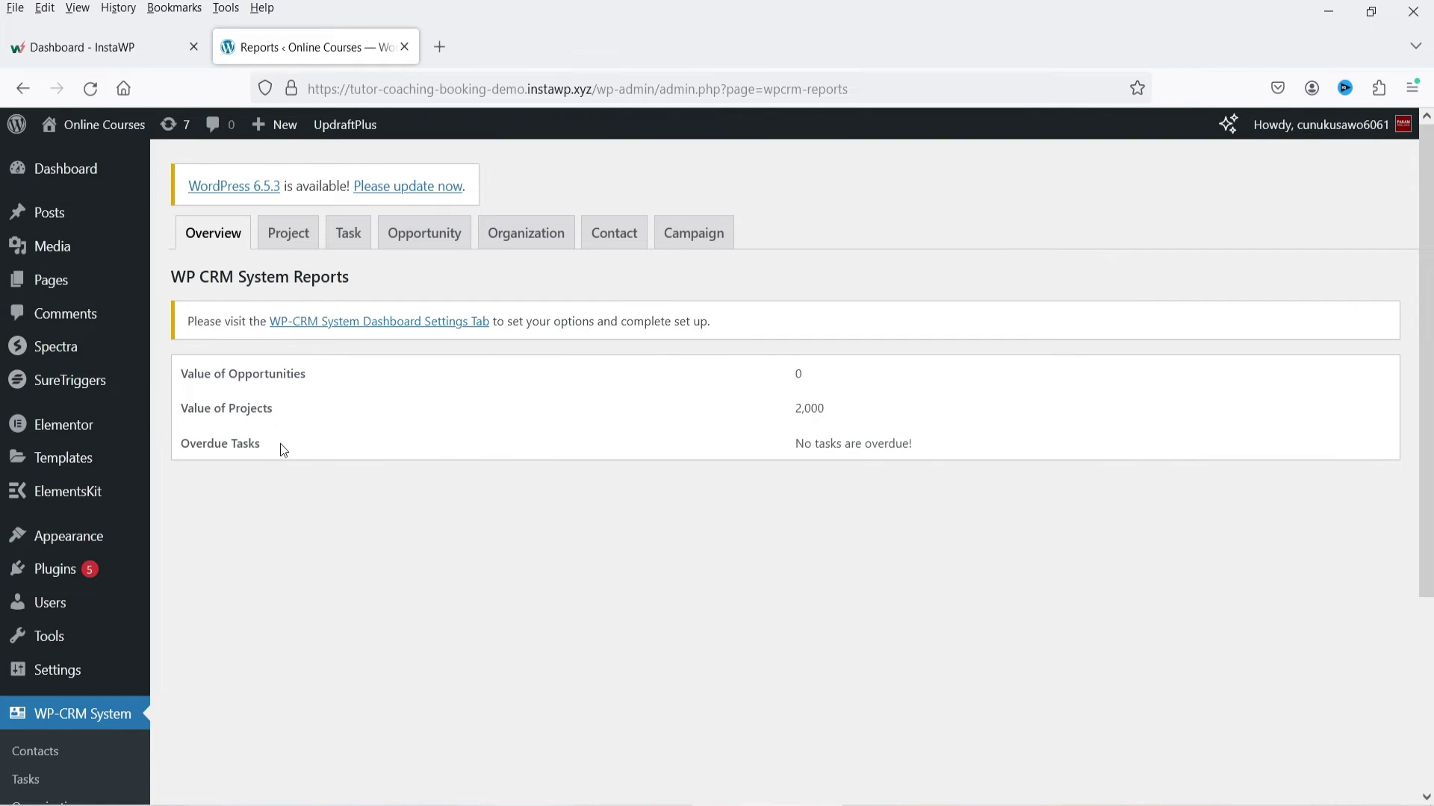
{"action": "left_click", "coordinate": [292, 237]}
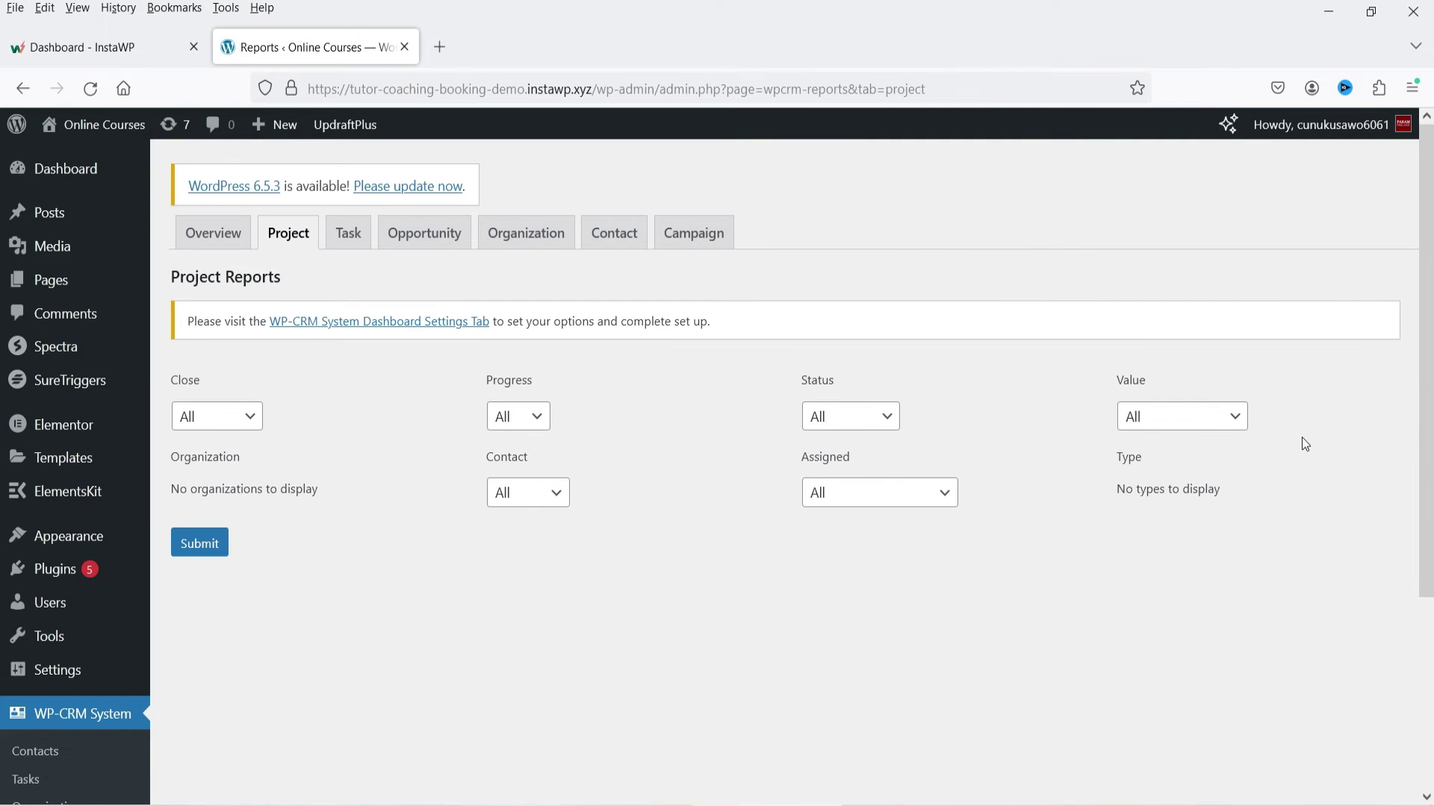
{"action": "left_click", "coordinate": [344, 237]}
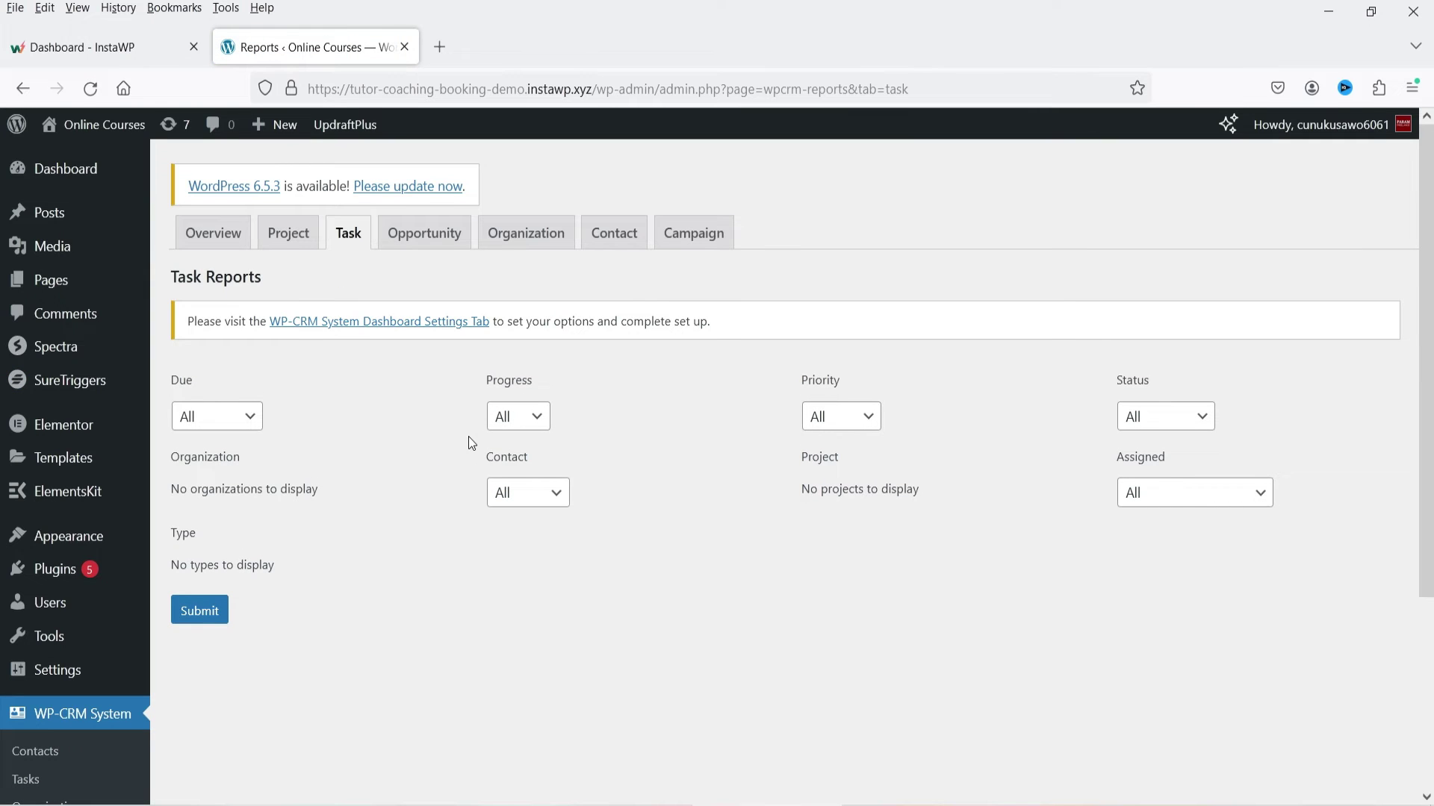
{"action": "scroll", "coordinate": [744, 463], "scroll_direction": "down", "scroll_amount": 3}
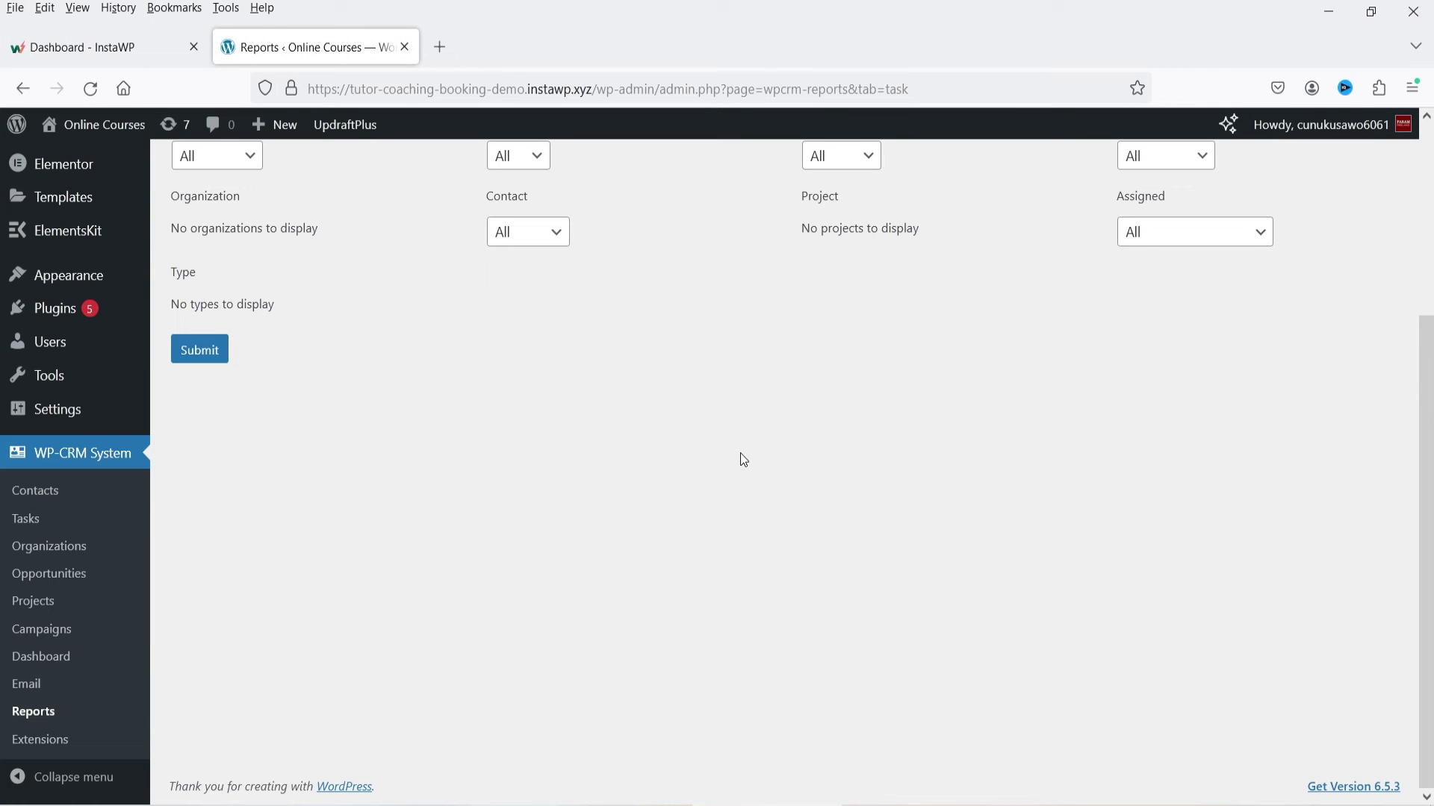
Step: Open the WP-CRM System extensions page
{"action": "left_click", "coordinate": [48, 736]}
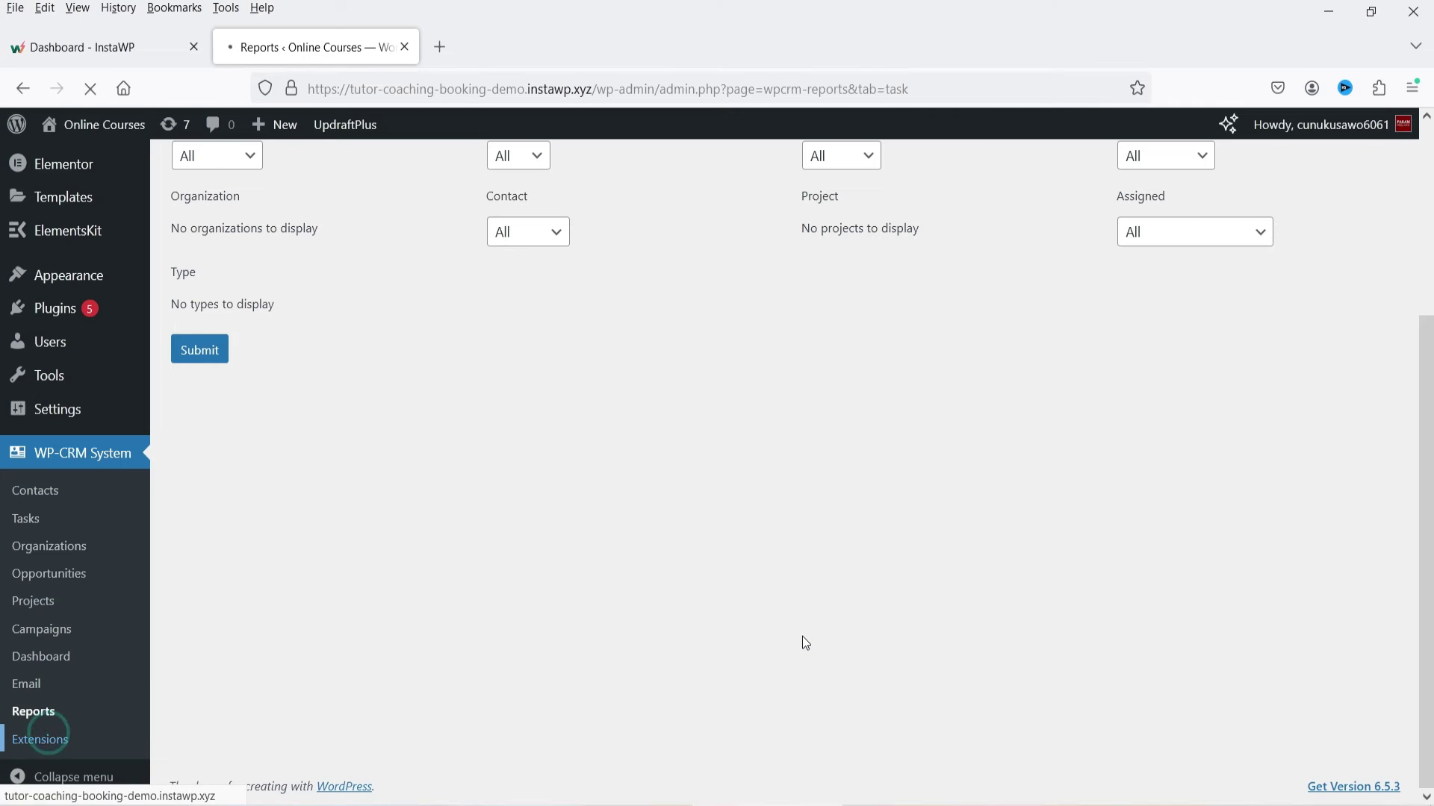